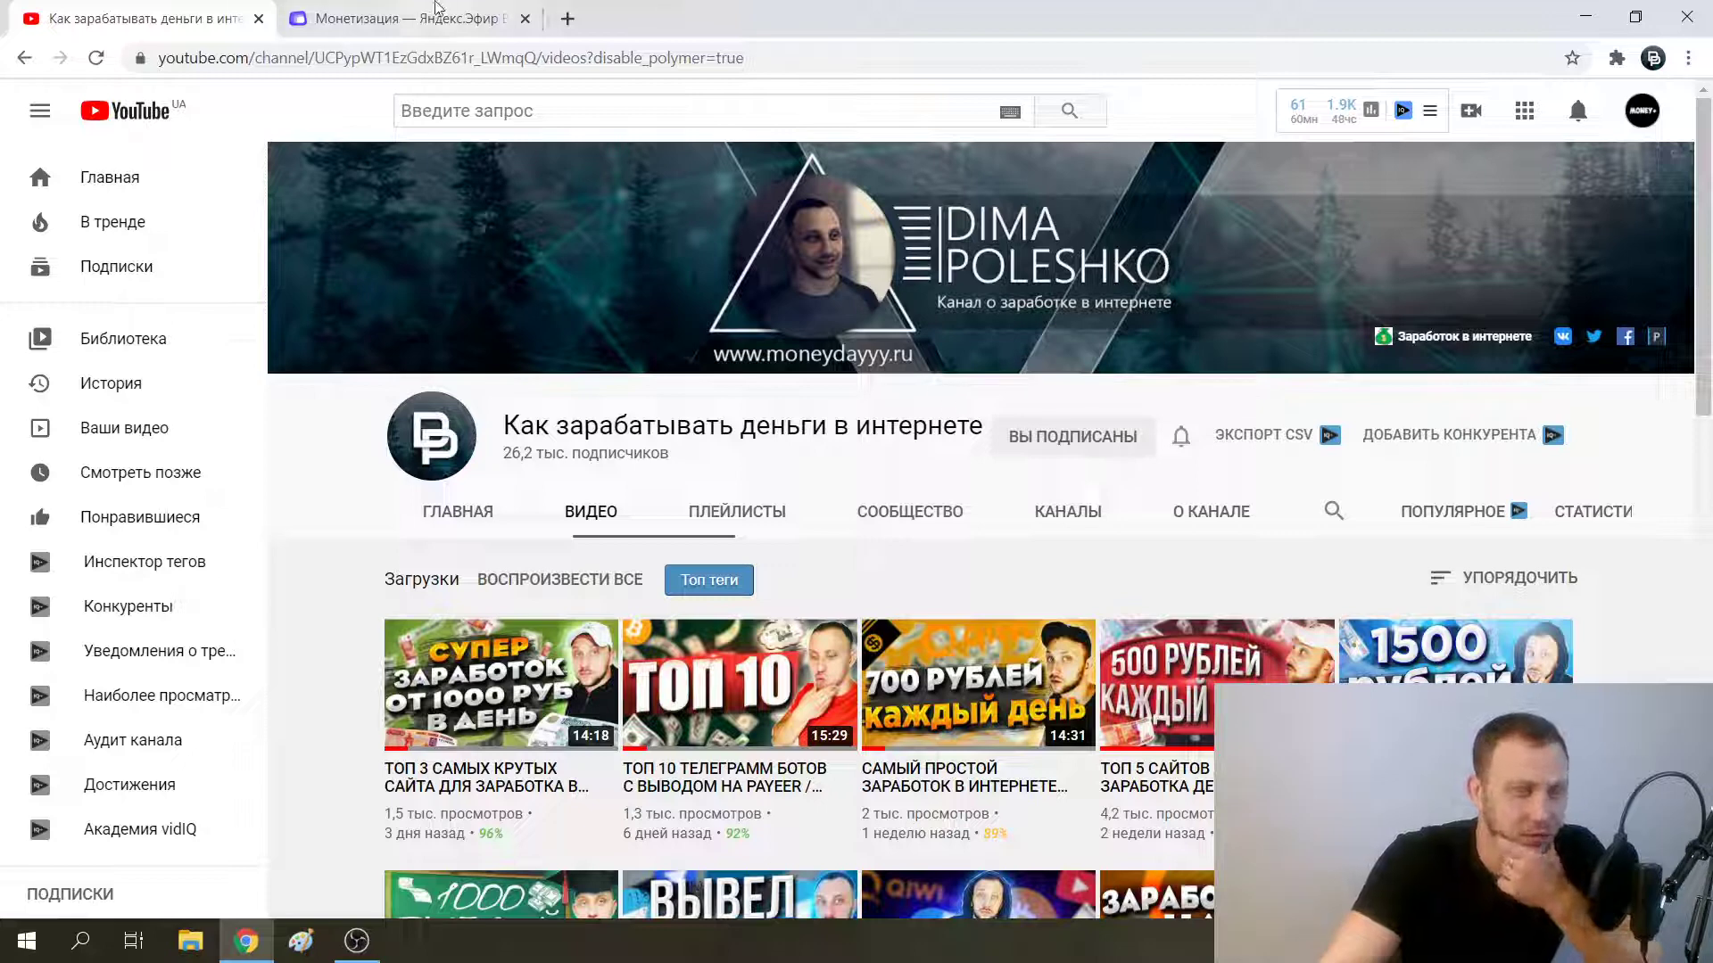
- Switch to the Видеохаб monetization page and review the application requirements, including the service terms and the channel view threshold
left_click(438, 7)
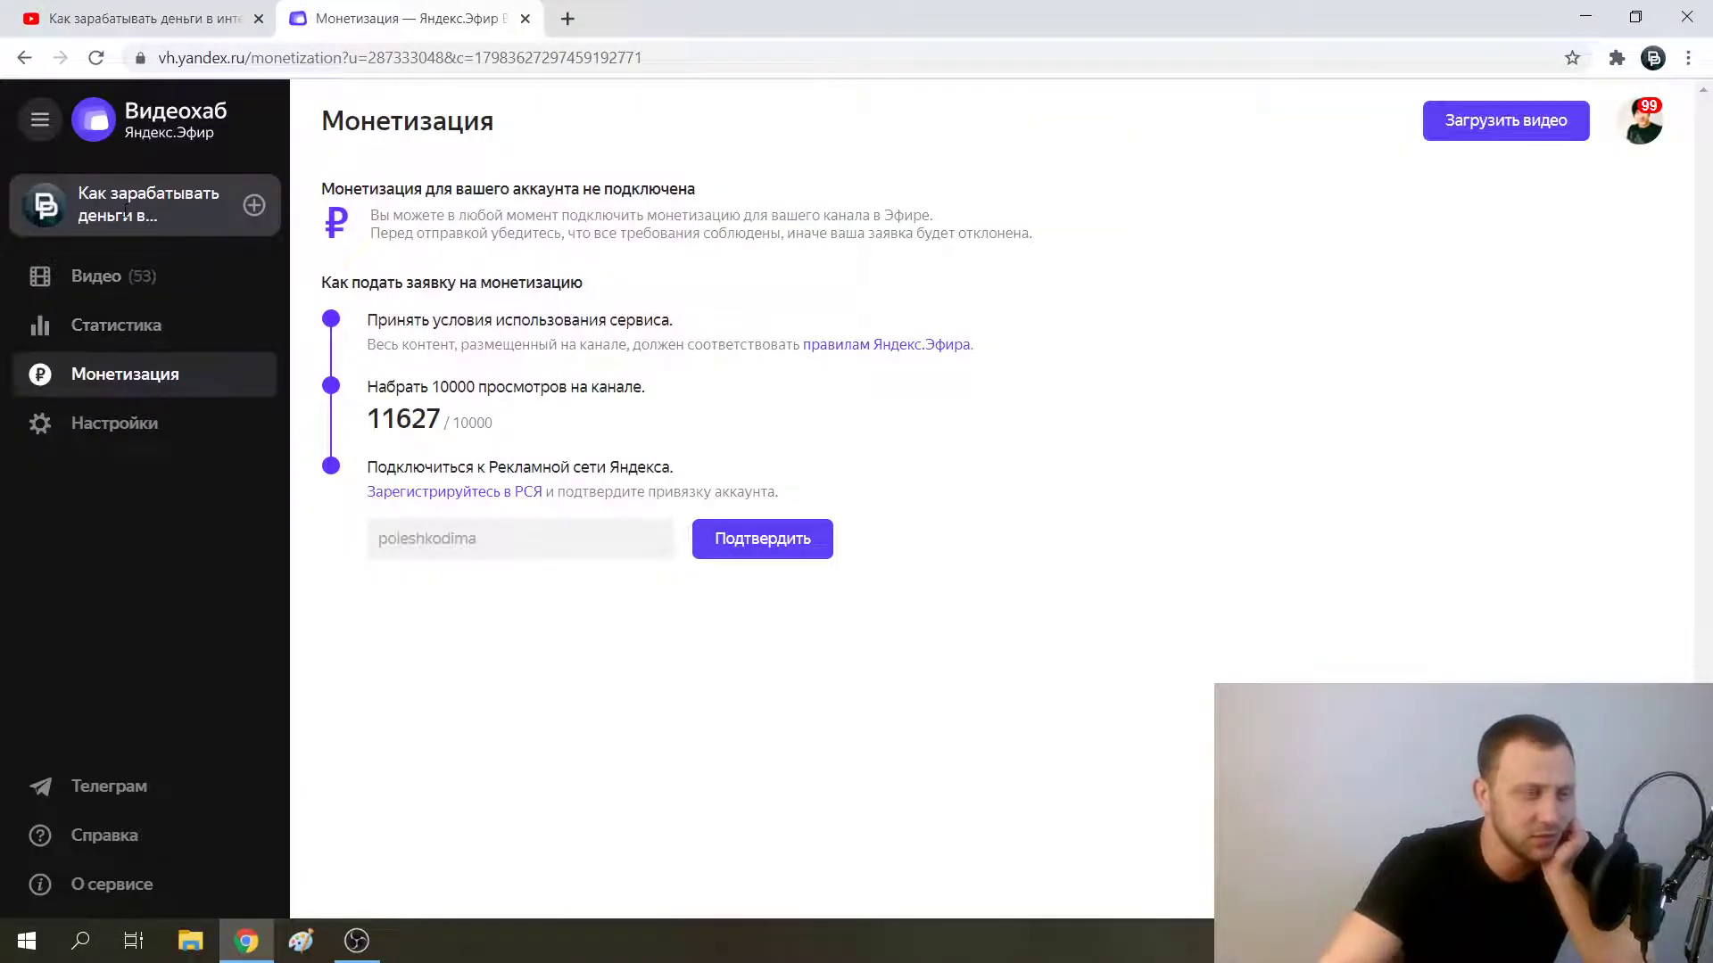
left_click_drag(373, 425, 452, 417)
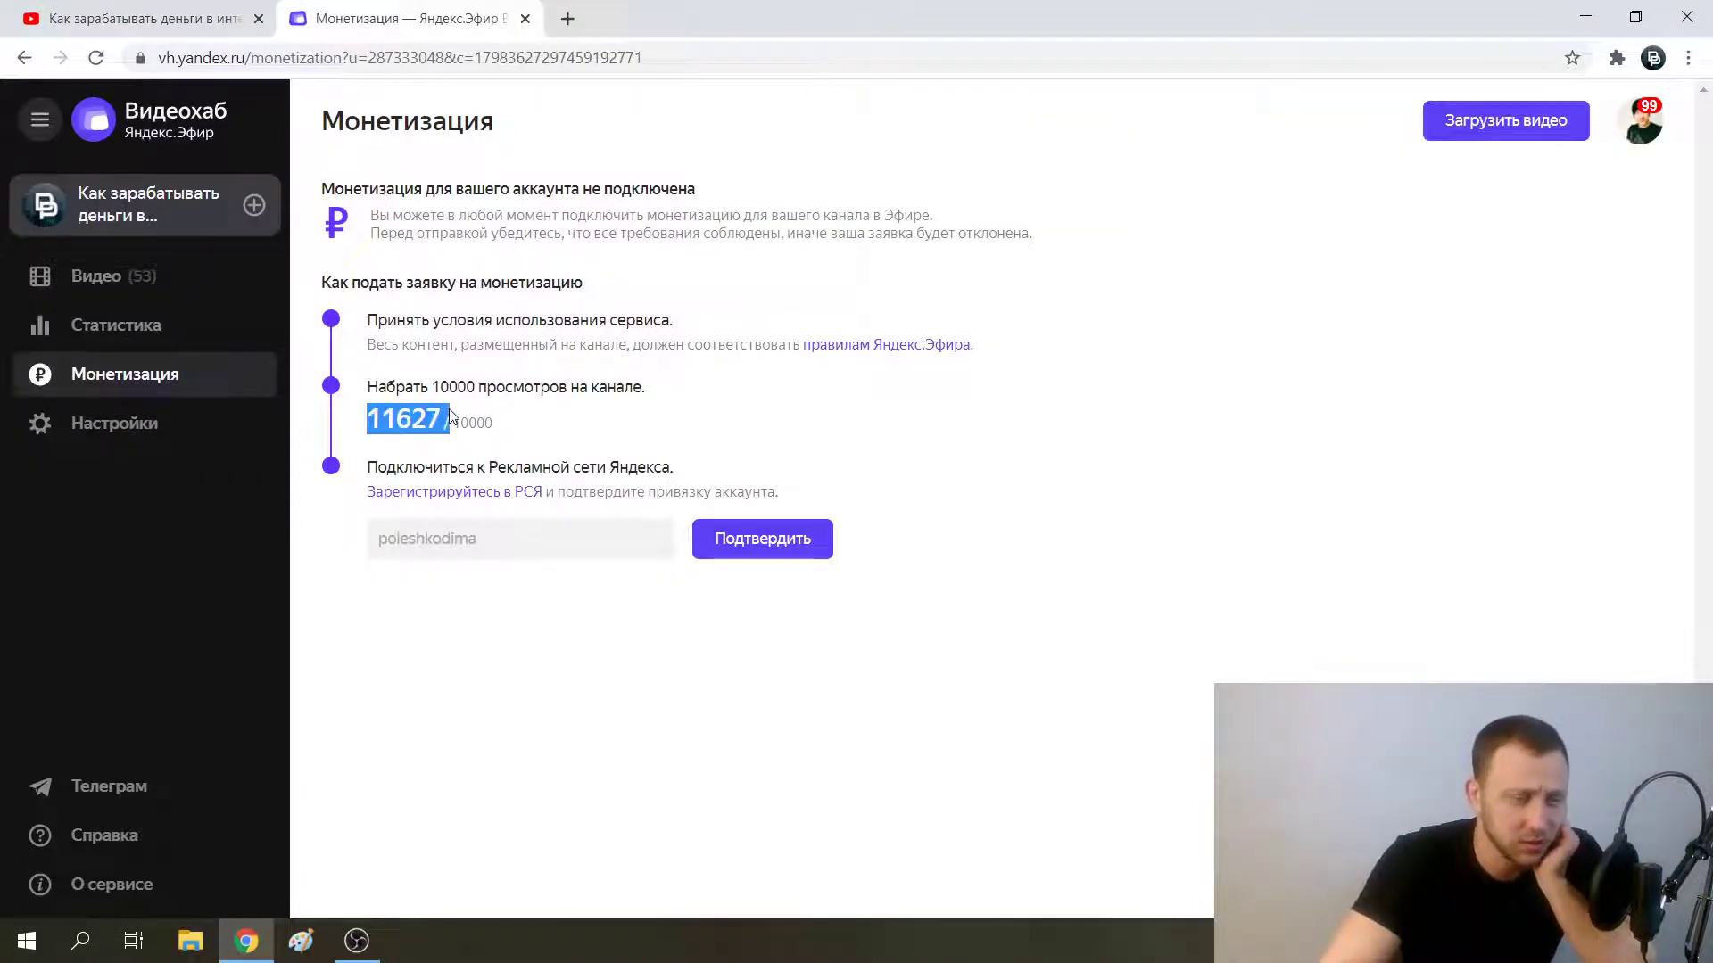
left_click(750, 415)
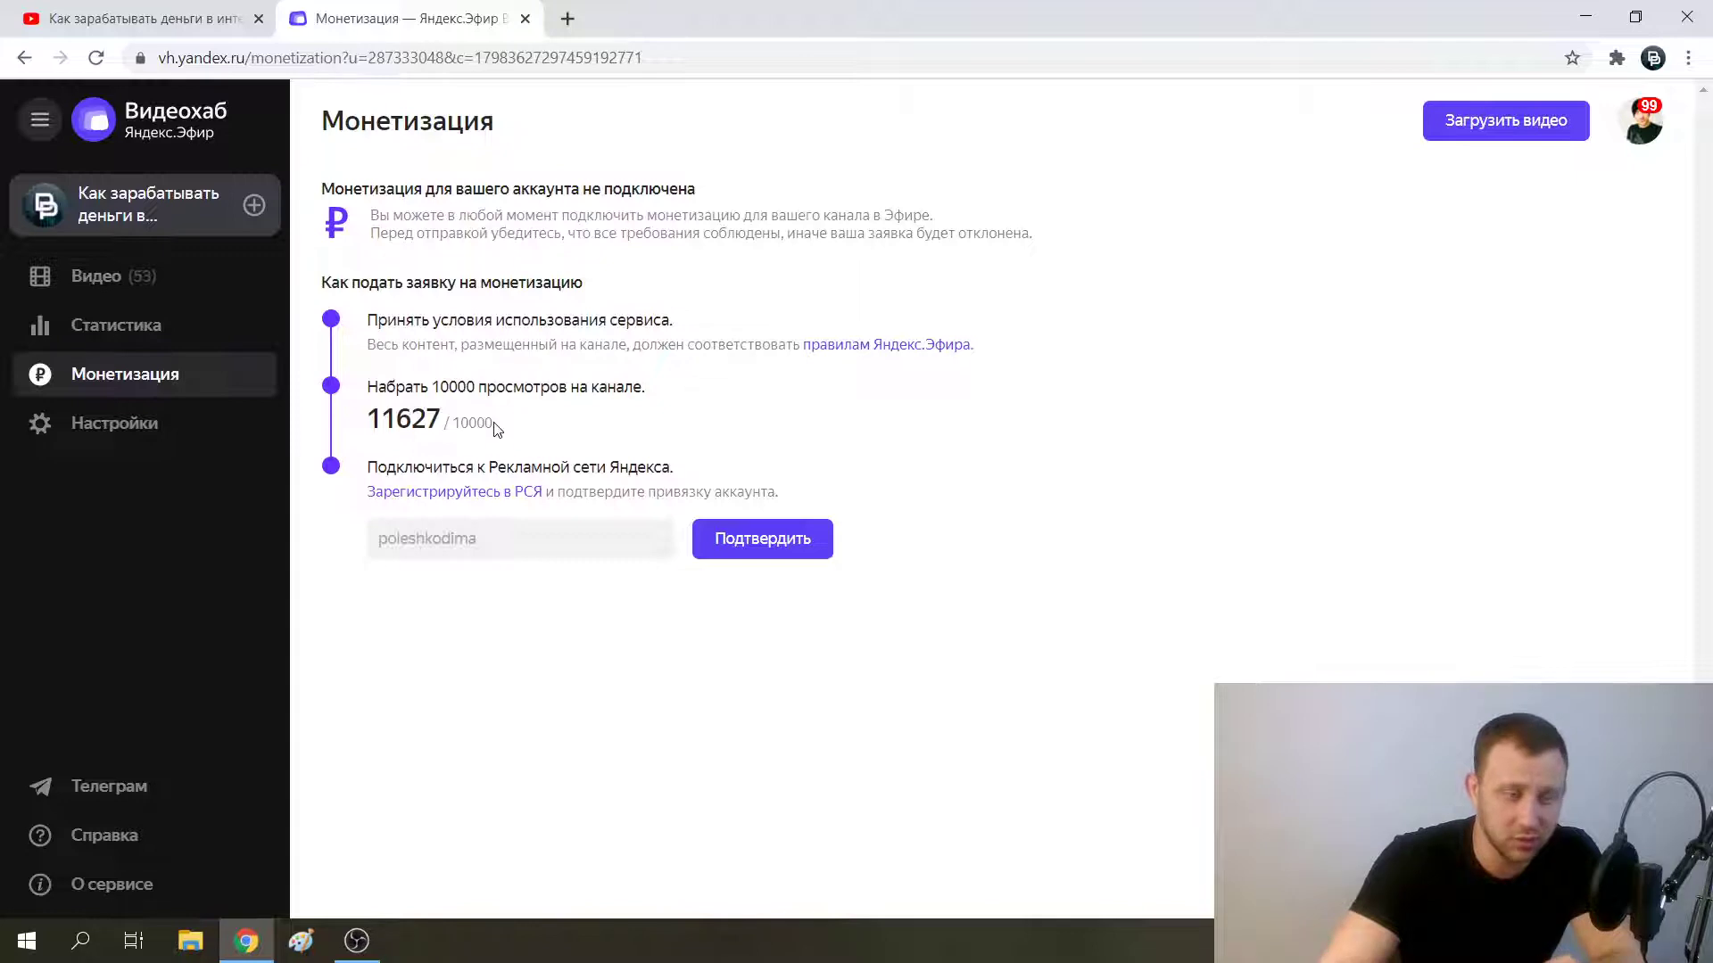
left_click_drag(494, 423, 454, 423)
left_click(897, 382)
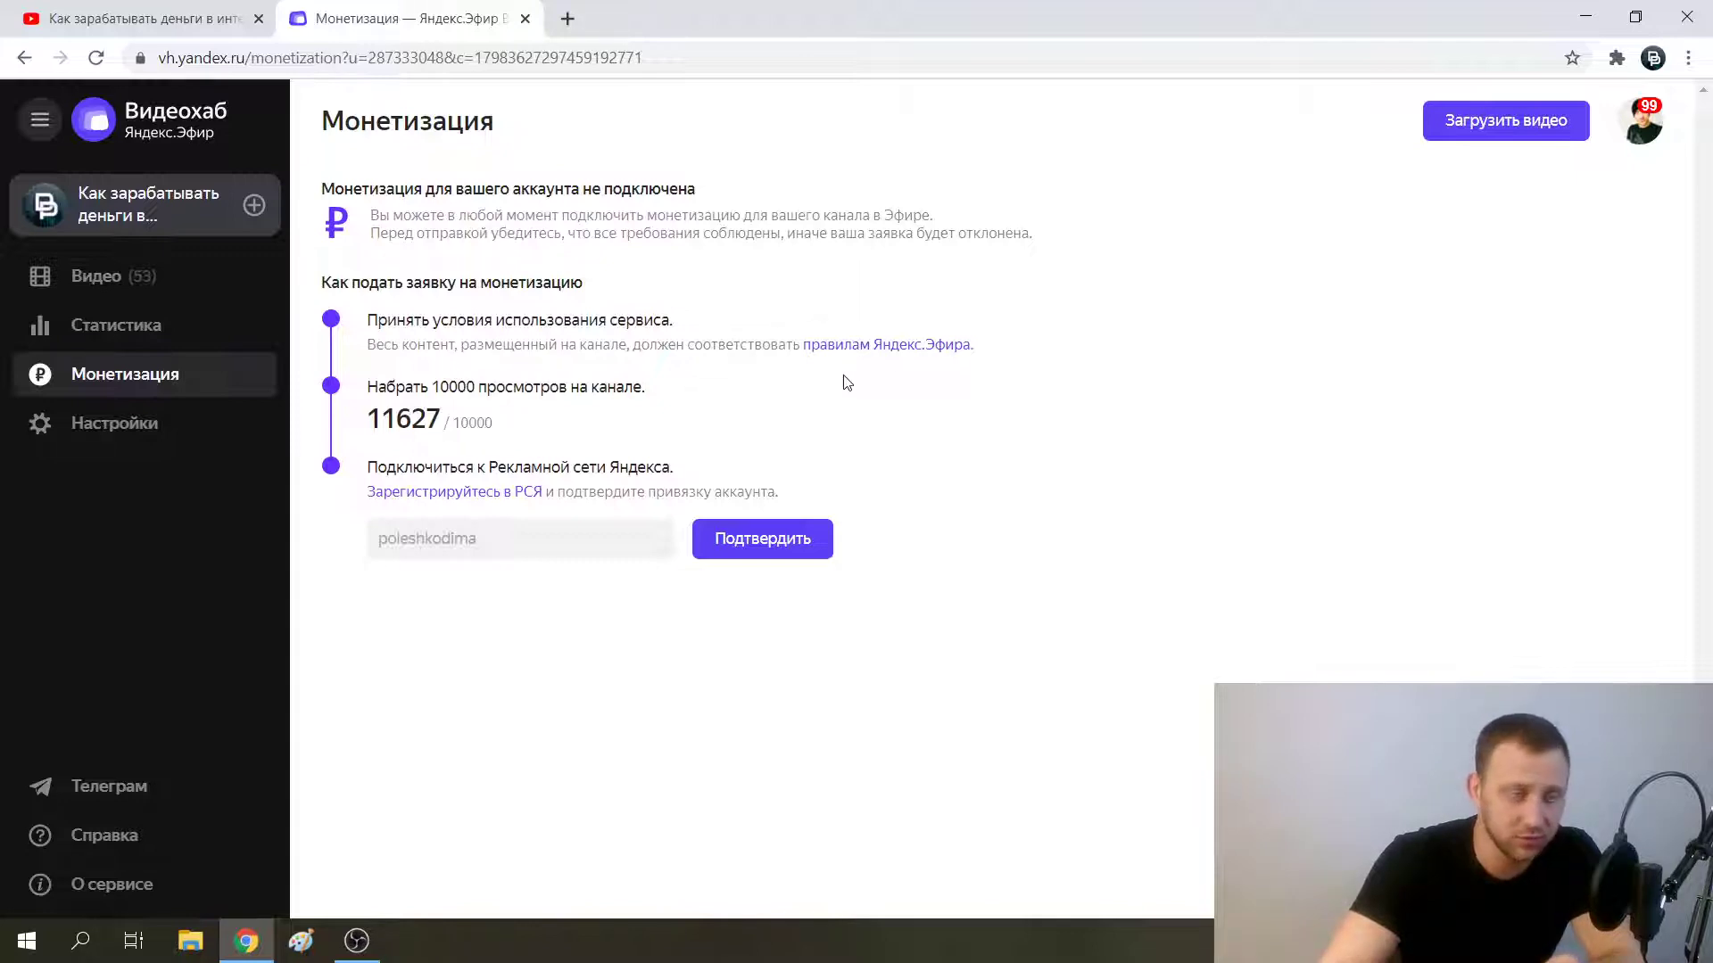
left_click_drag(374, 319, 709, 330)
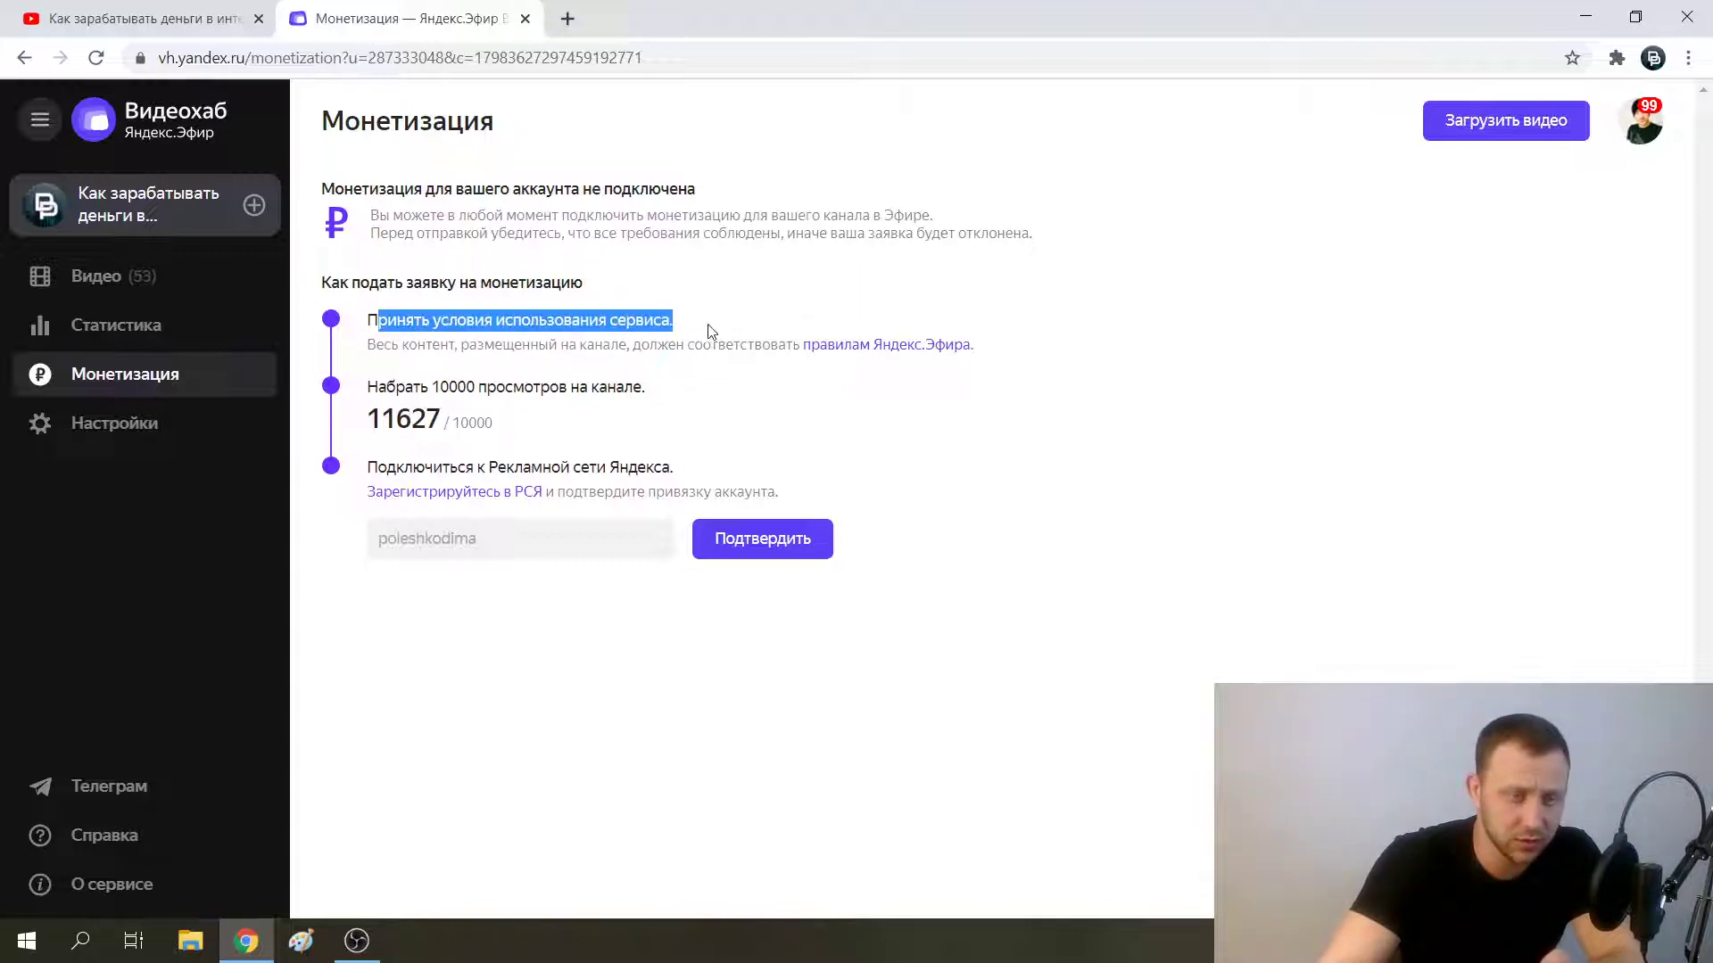
left_click(780, 384)
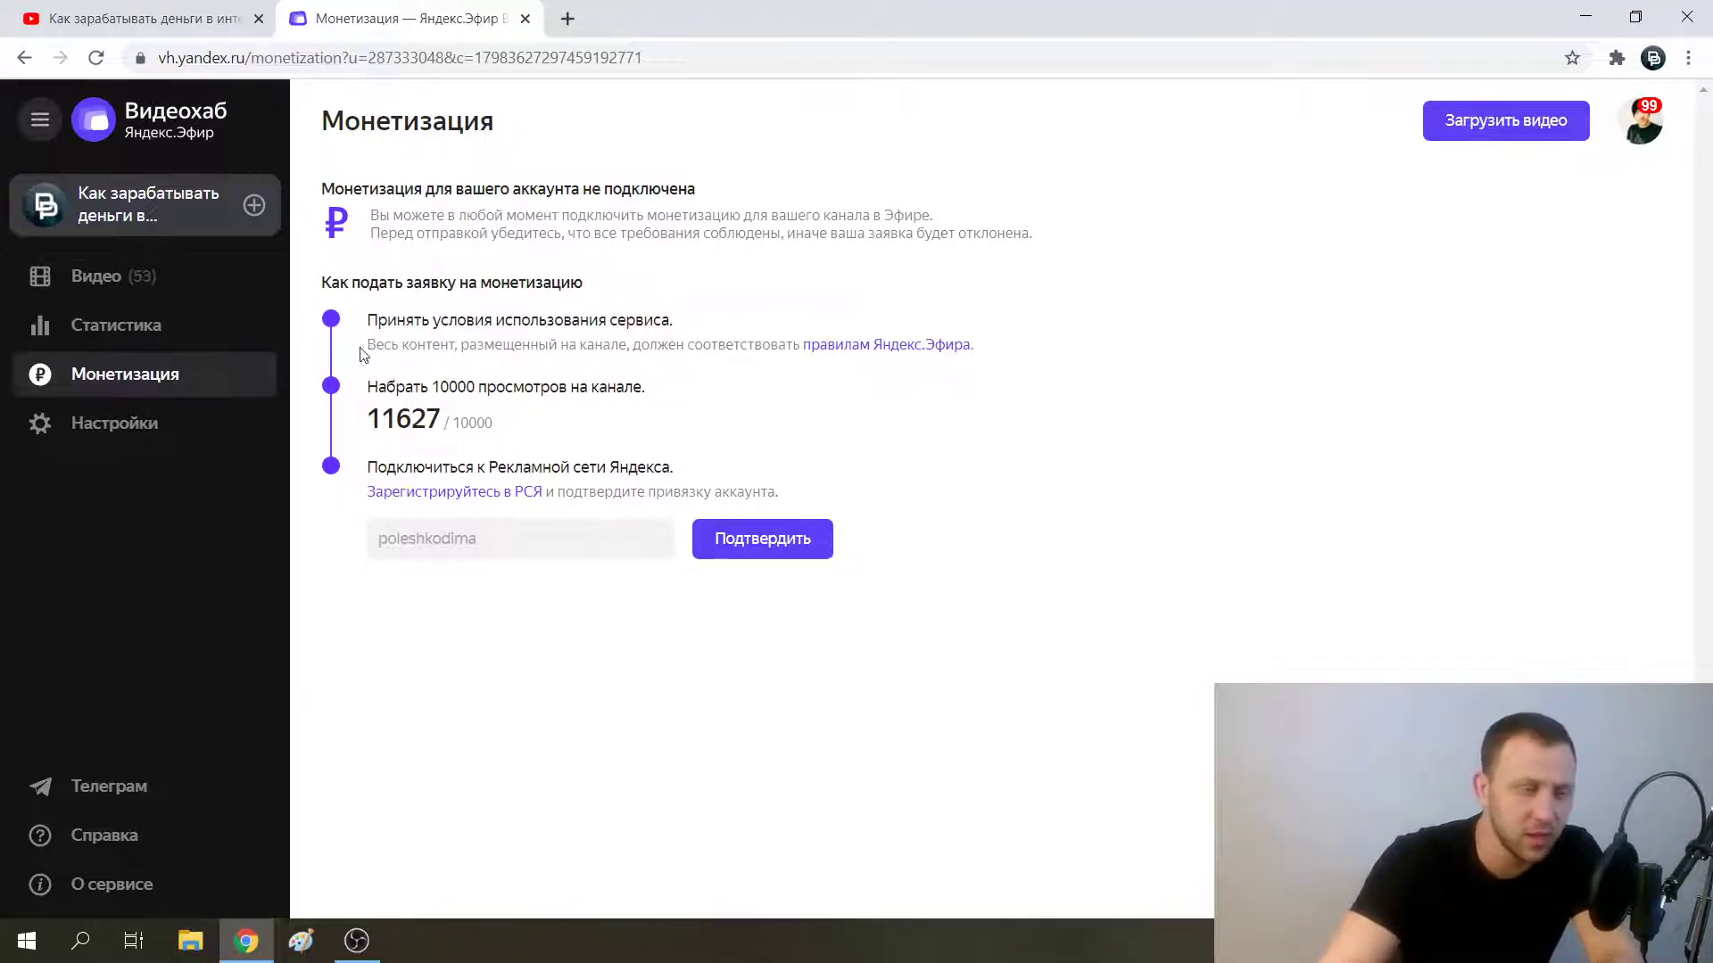
left_click_drag(357, 388, 569, 407)
left_click(850, 407)
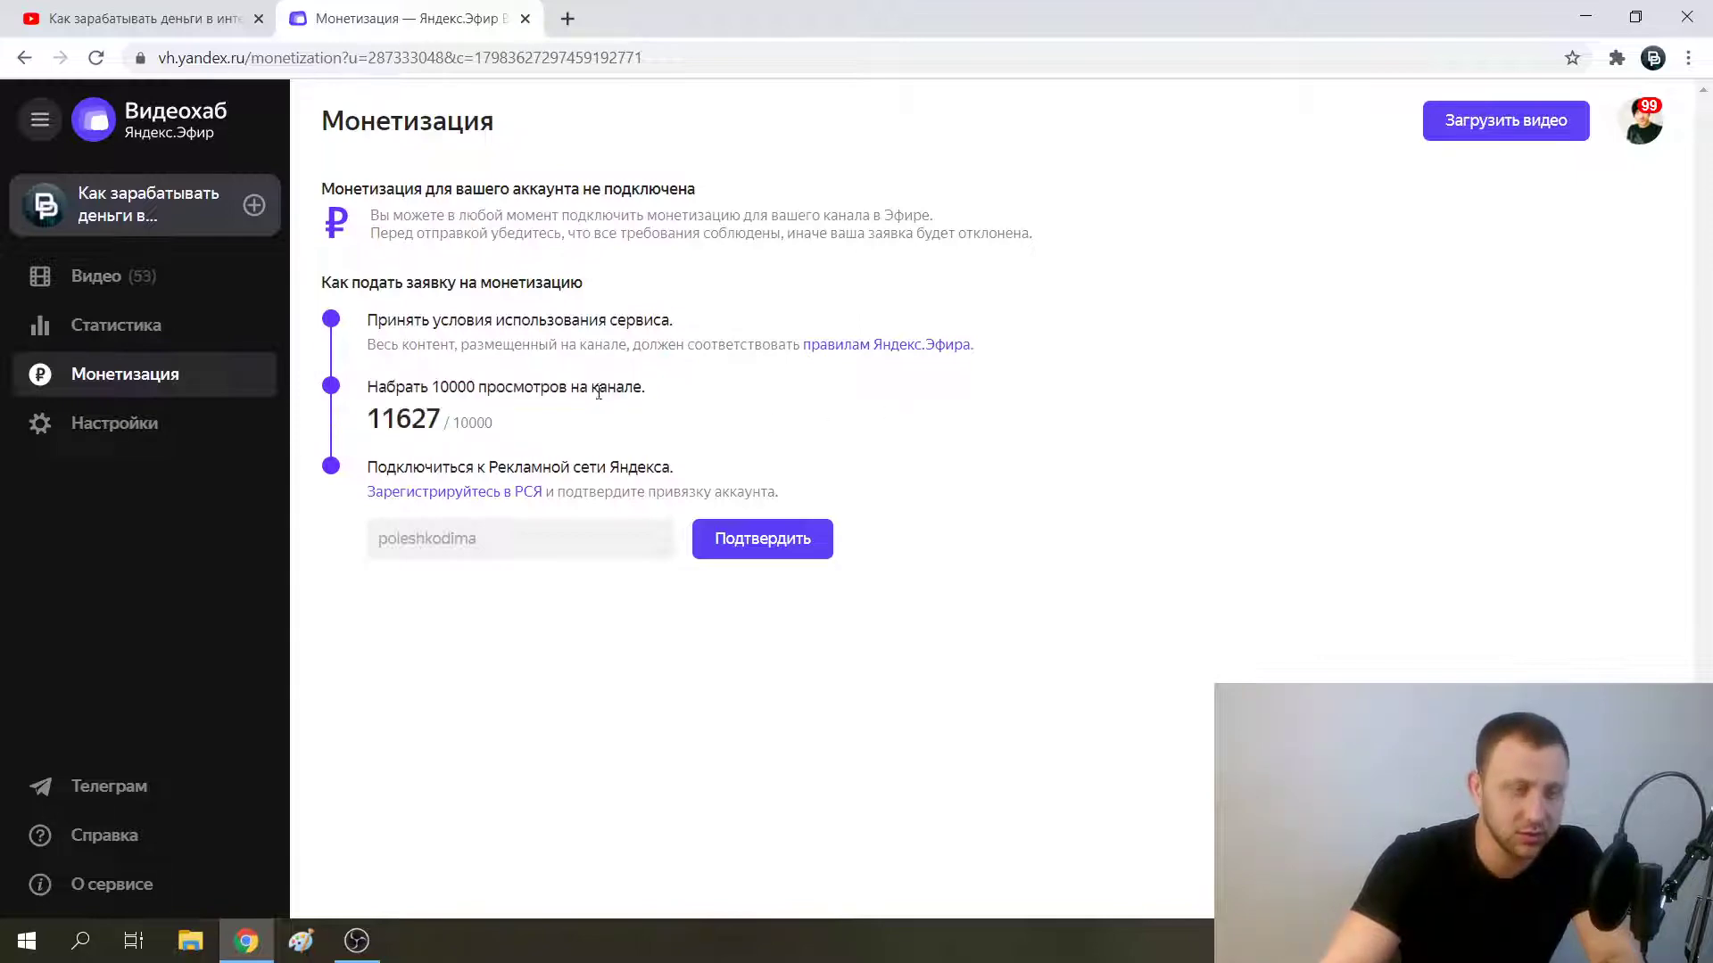
- Open the channel's video list, load the older videos and examine the view counts of the individual videos
left_click(164, 283)
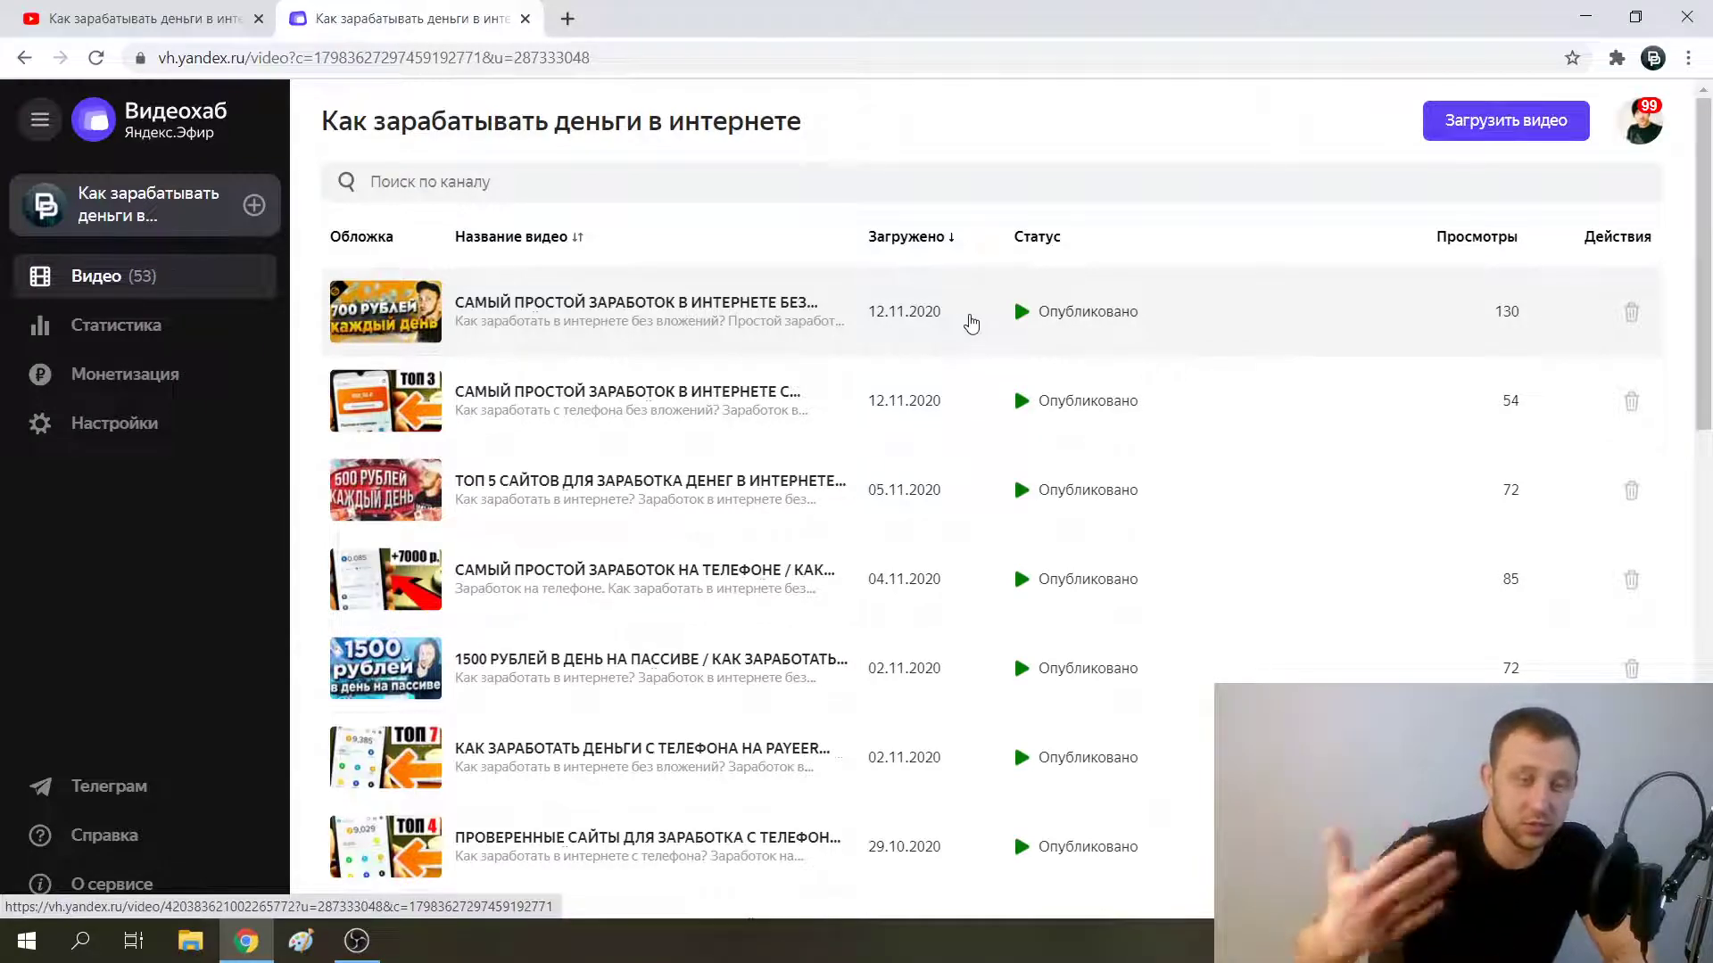
scroll(1044, 270, "down", 13)
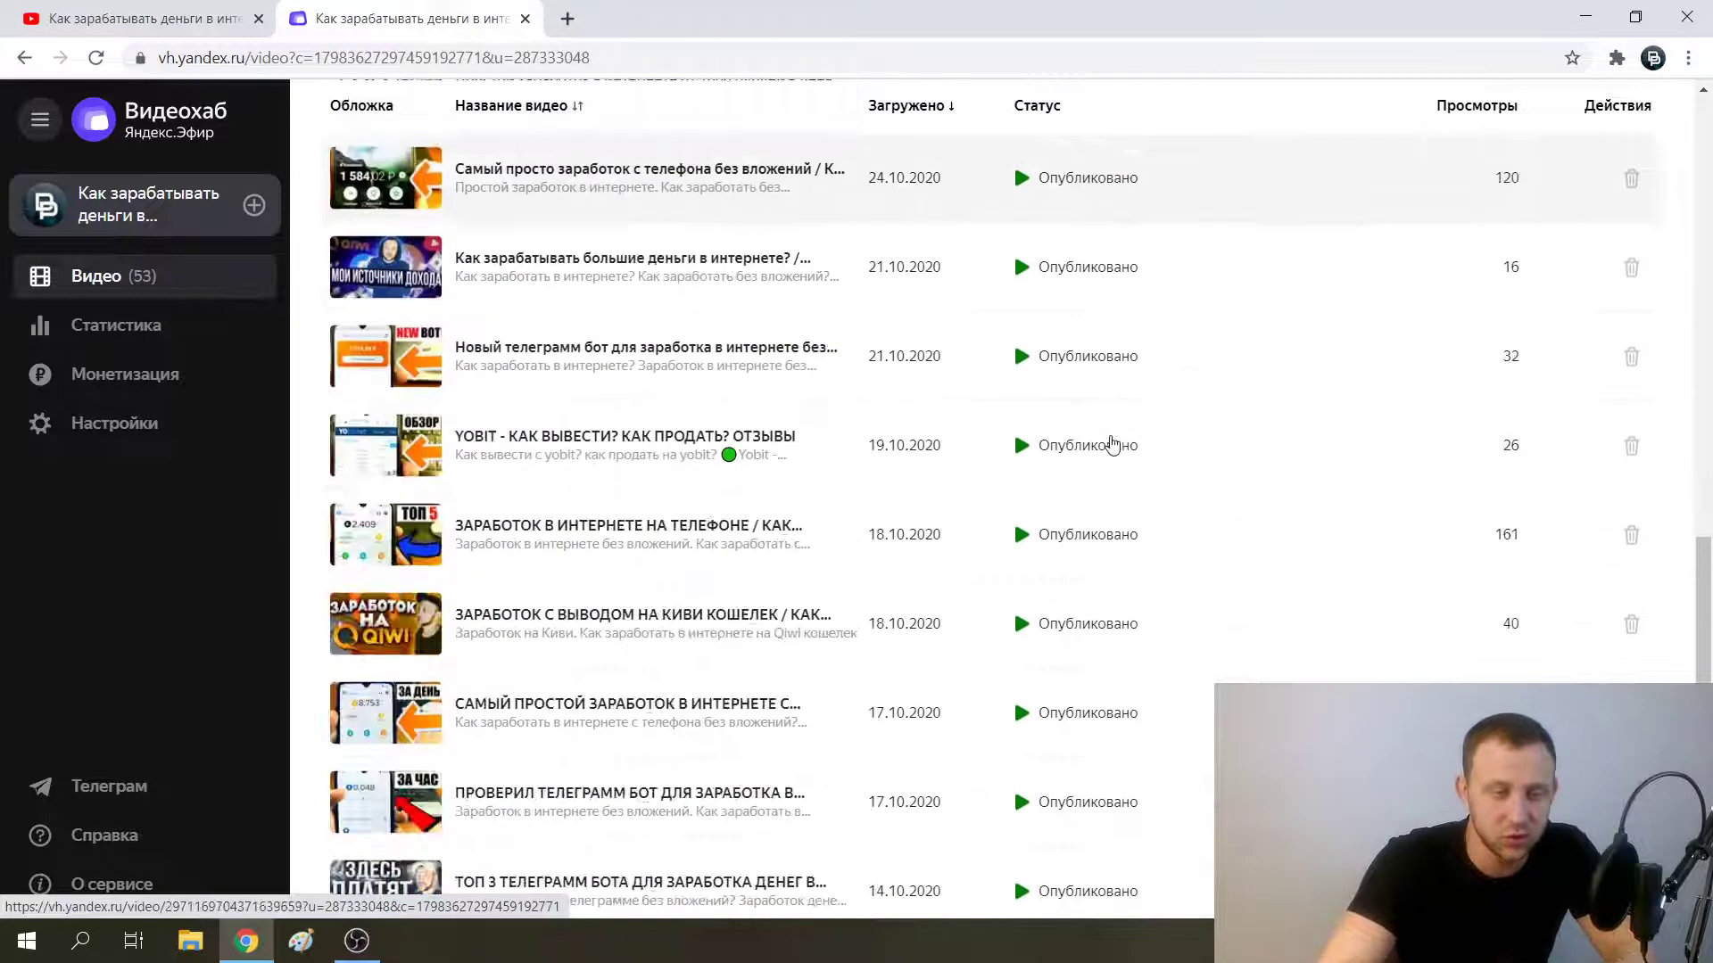
left_click(988, 877)
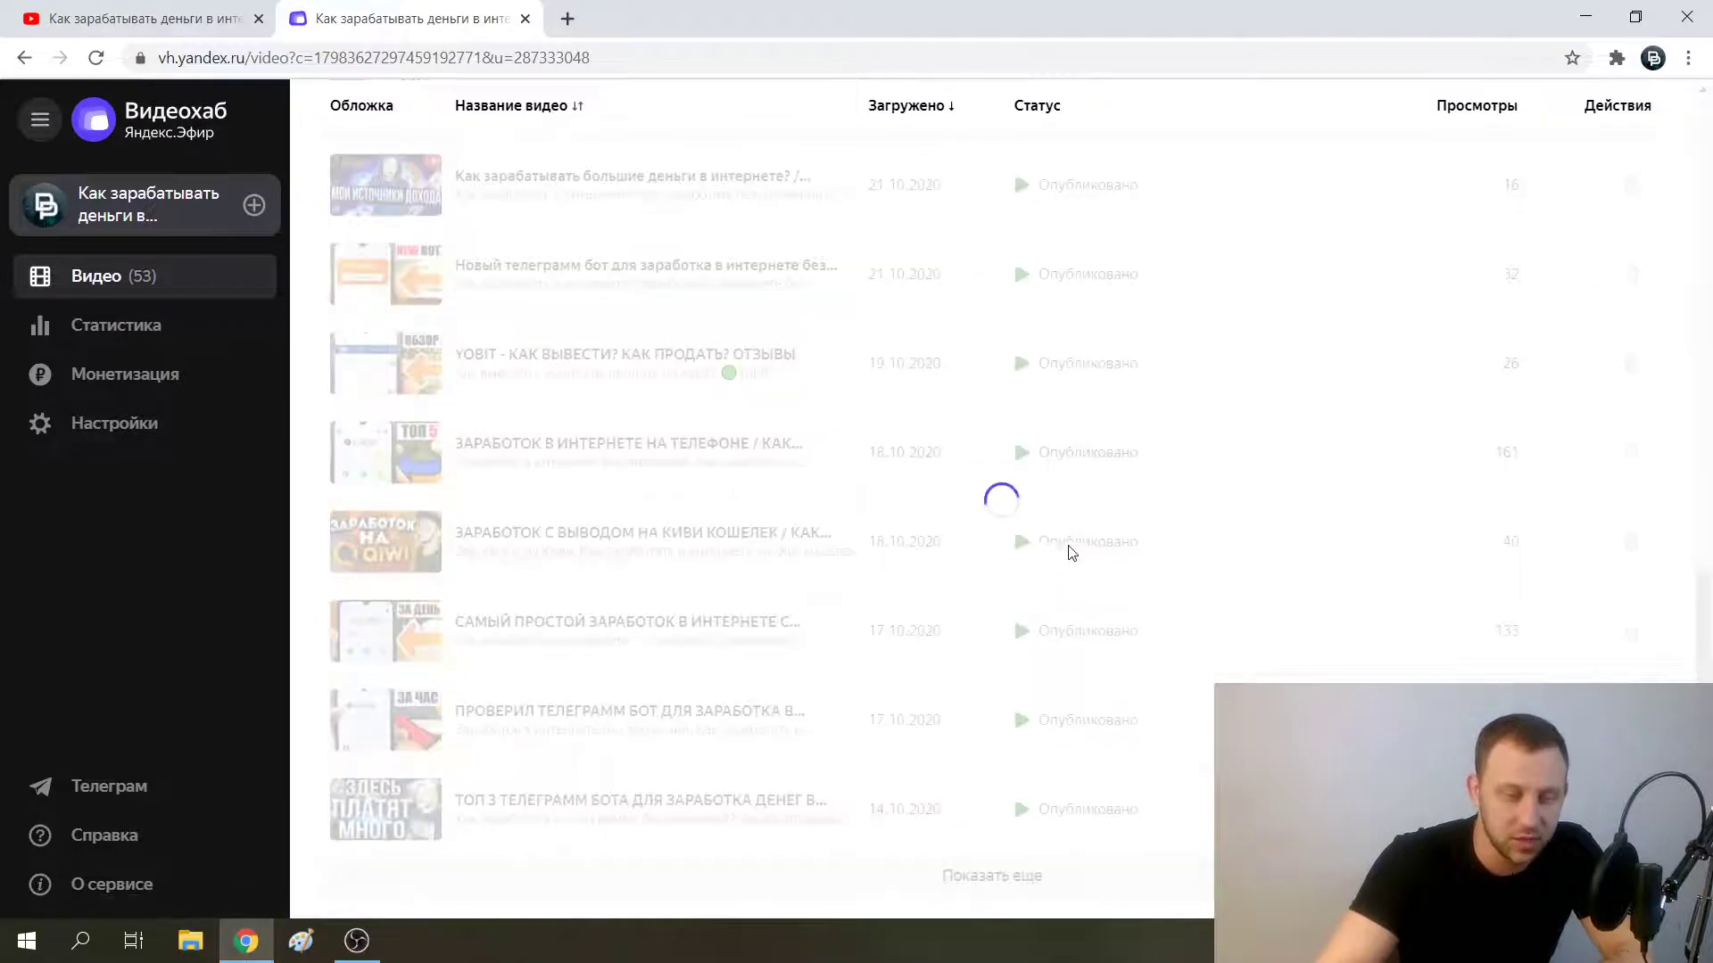
scroll(1060, 588, "down", 17)
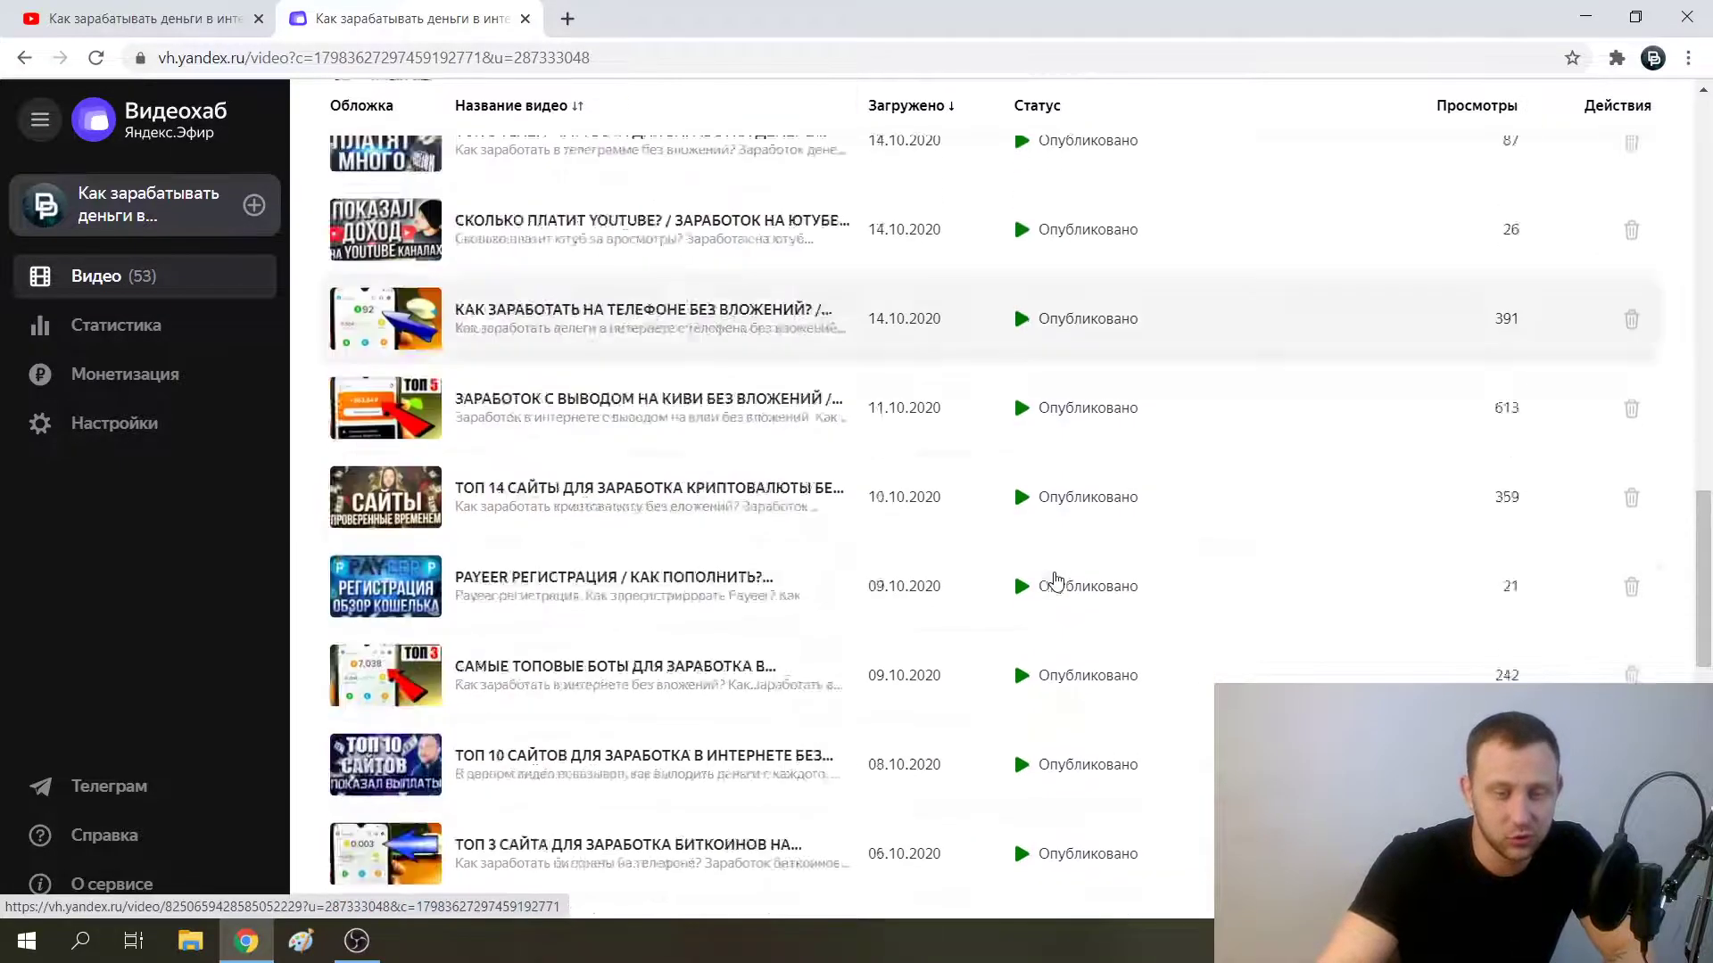
scroll(1064, 658, "down", 3)
left_click(1010, 883)
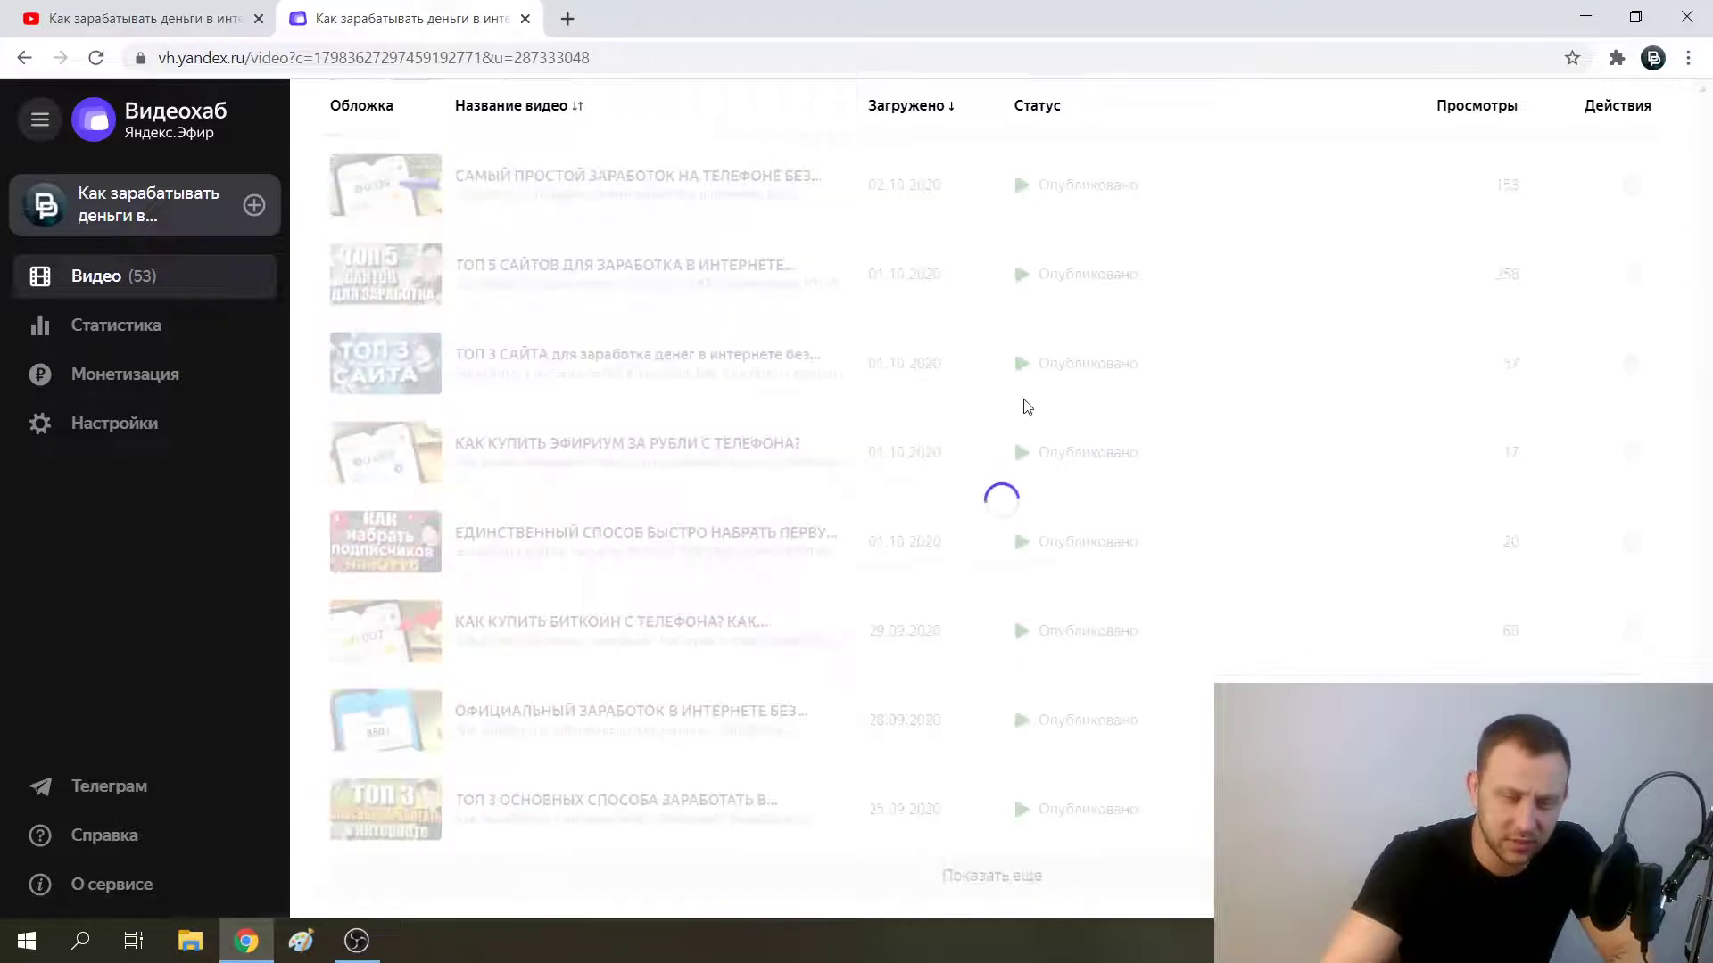
scroll(1186, 467, "down", 13)
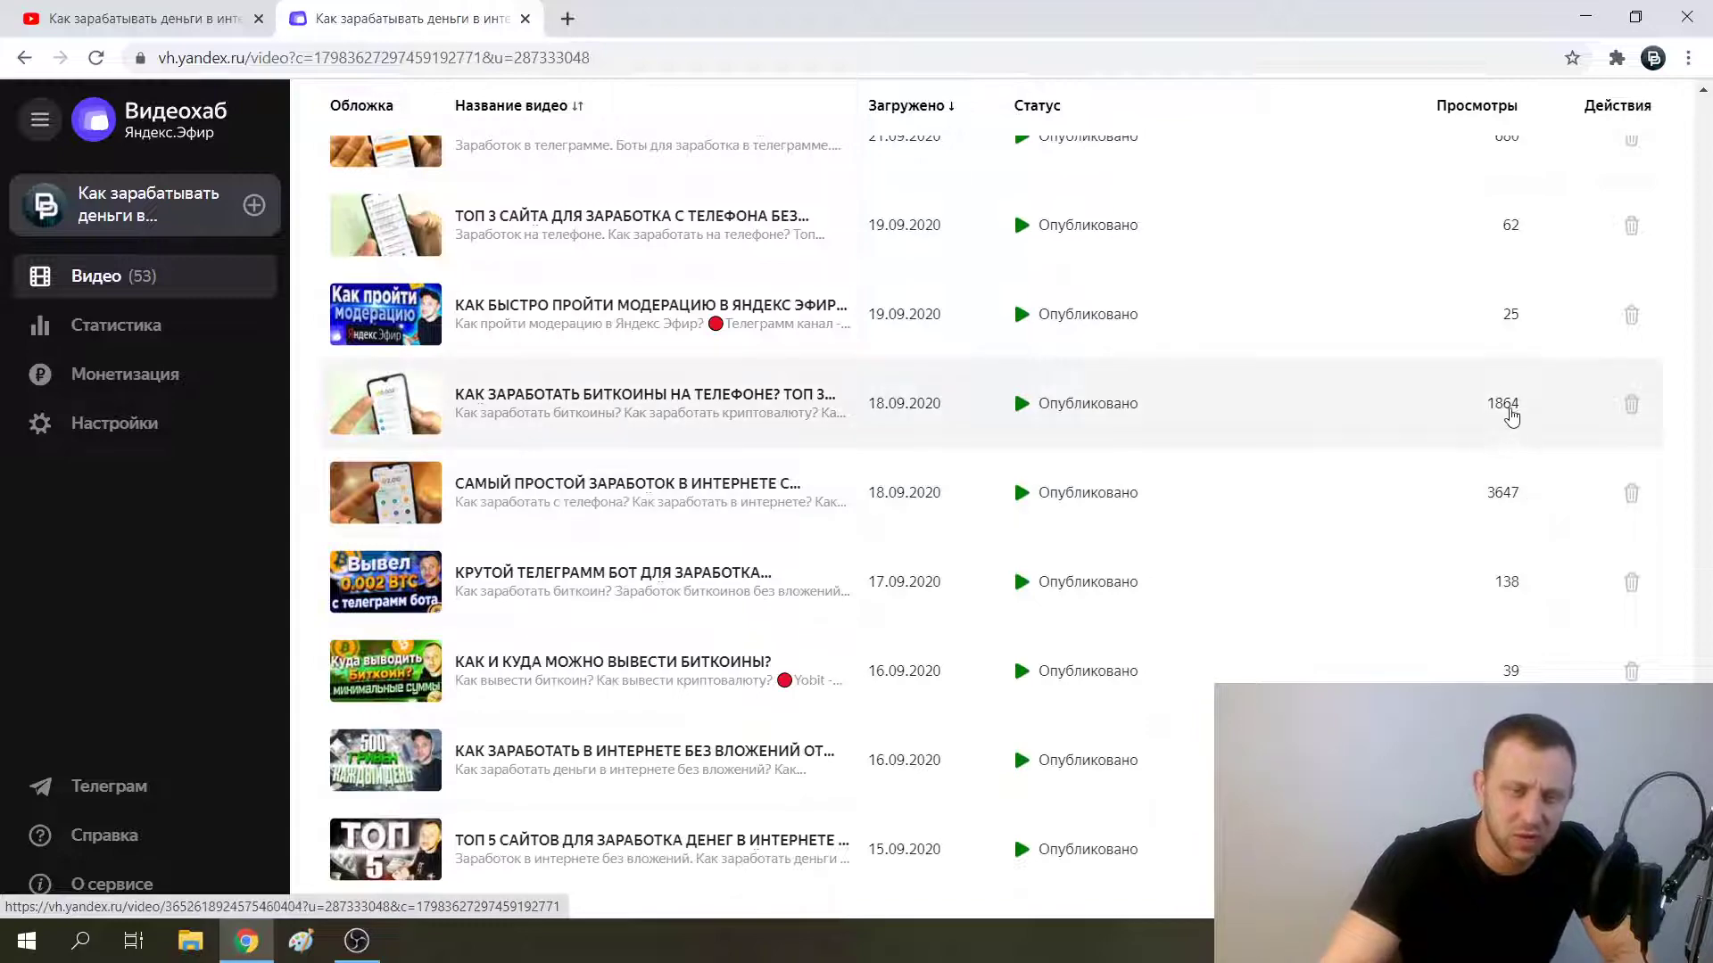
scroll(1531, 418, "up", 15)
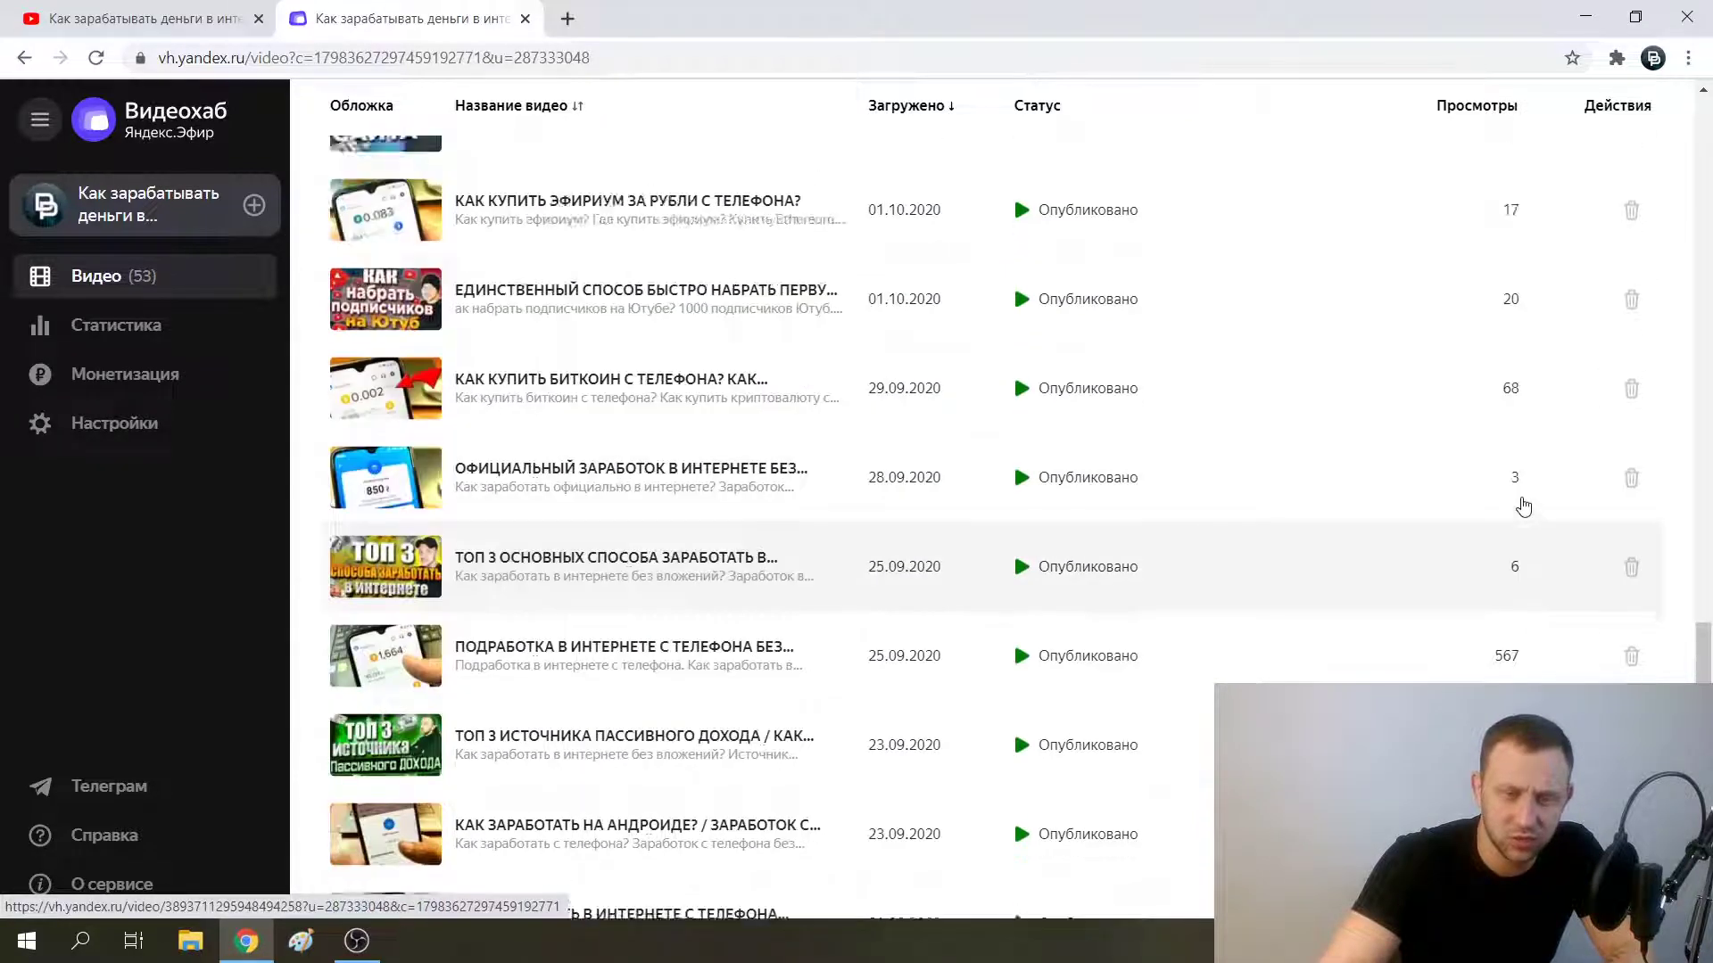
scroll(1514, 420, "down", 18)
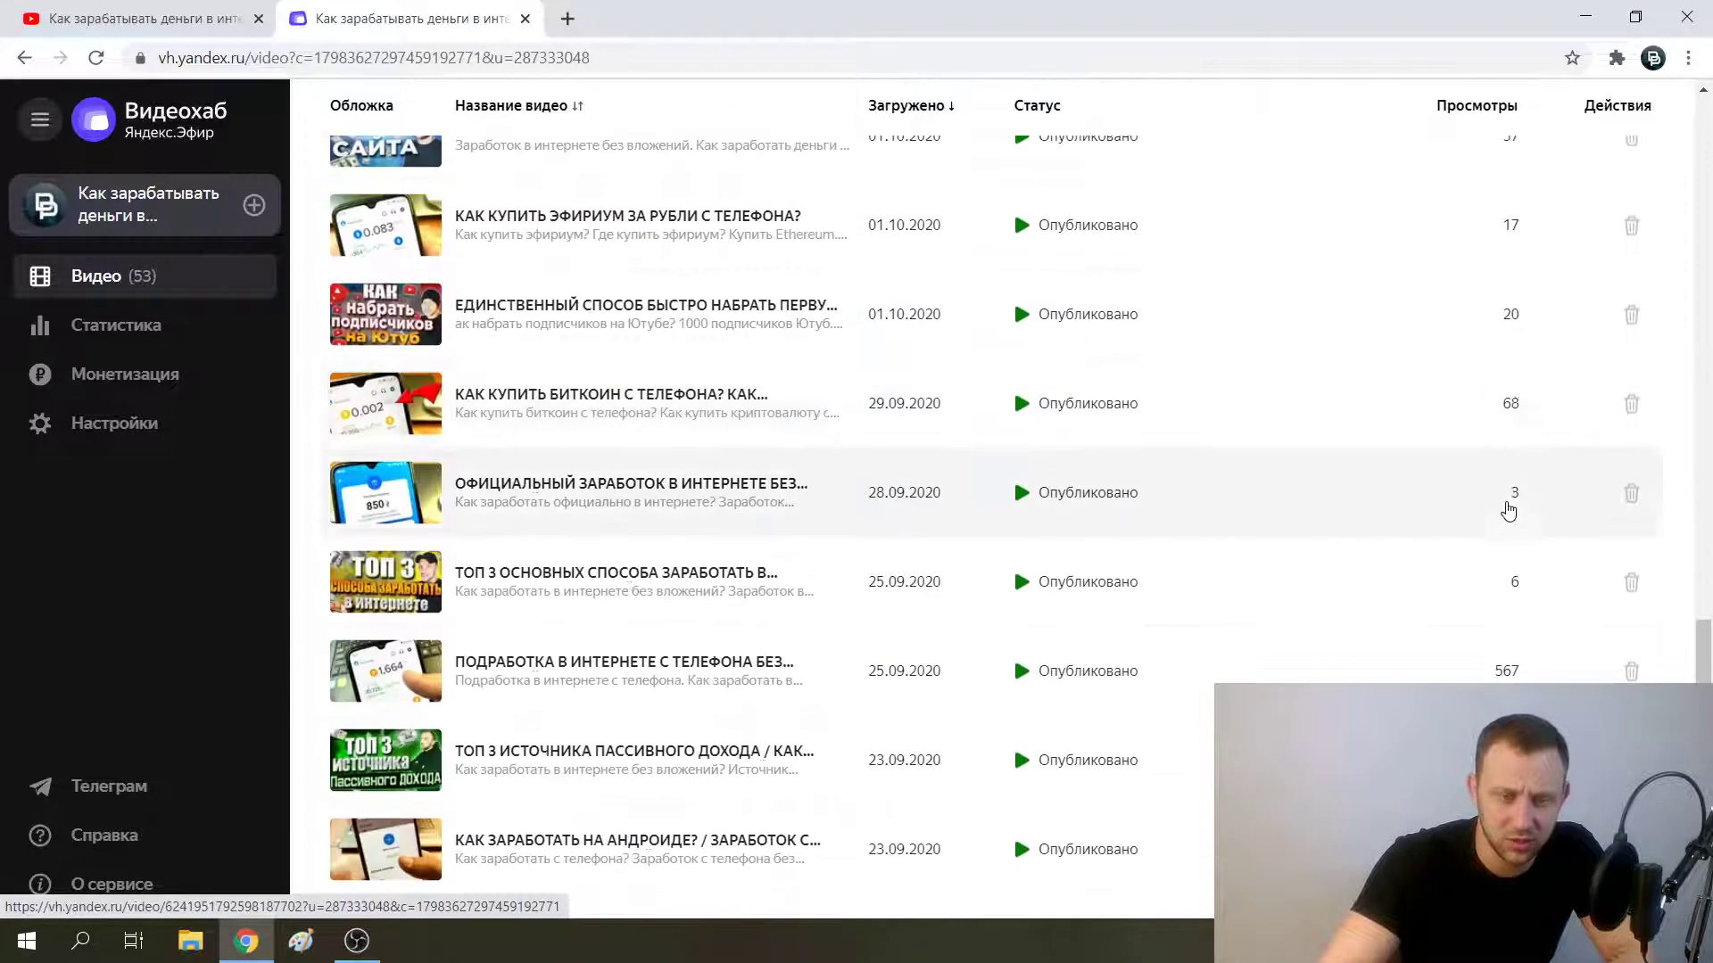
scroll(1354, 619, "up", 20)
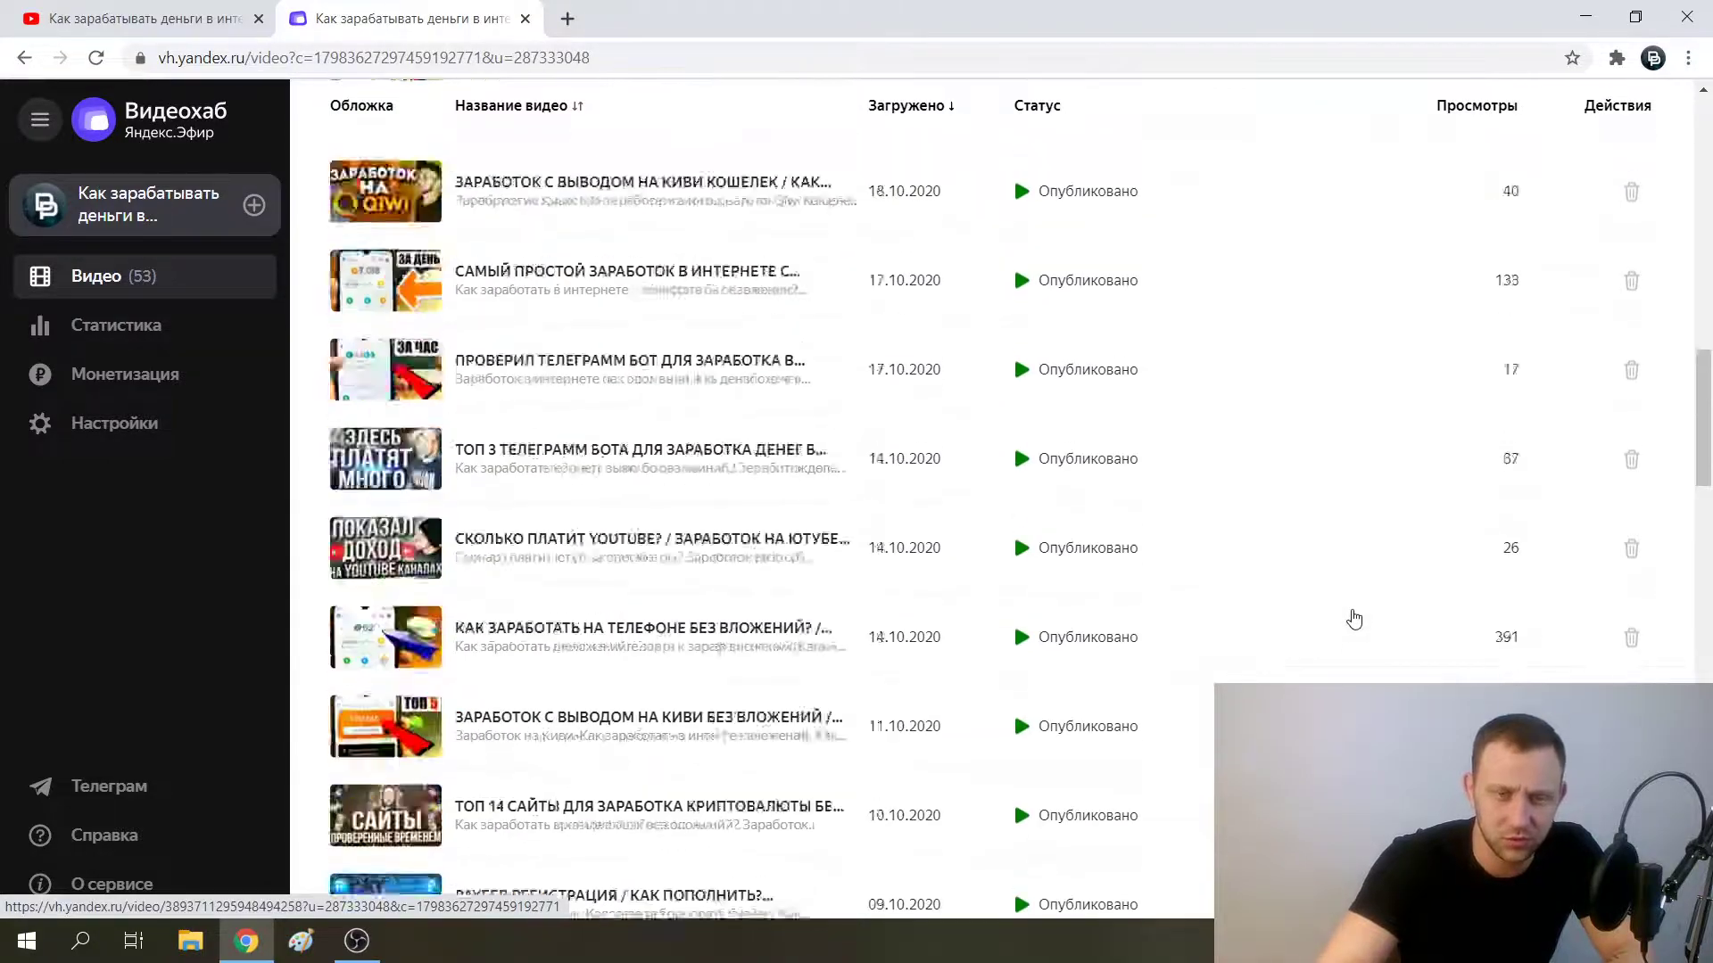
scroll(1354, 619, "up", 10)
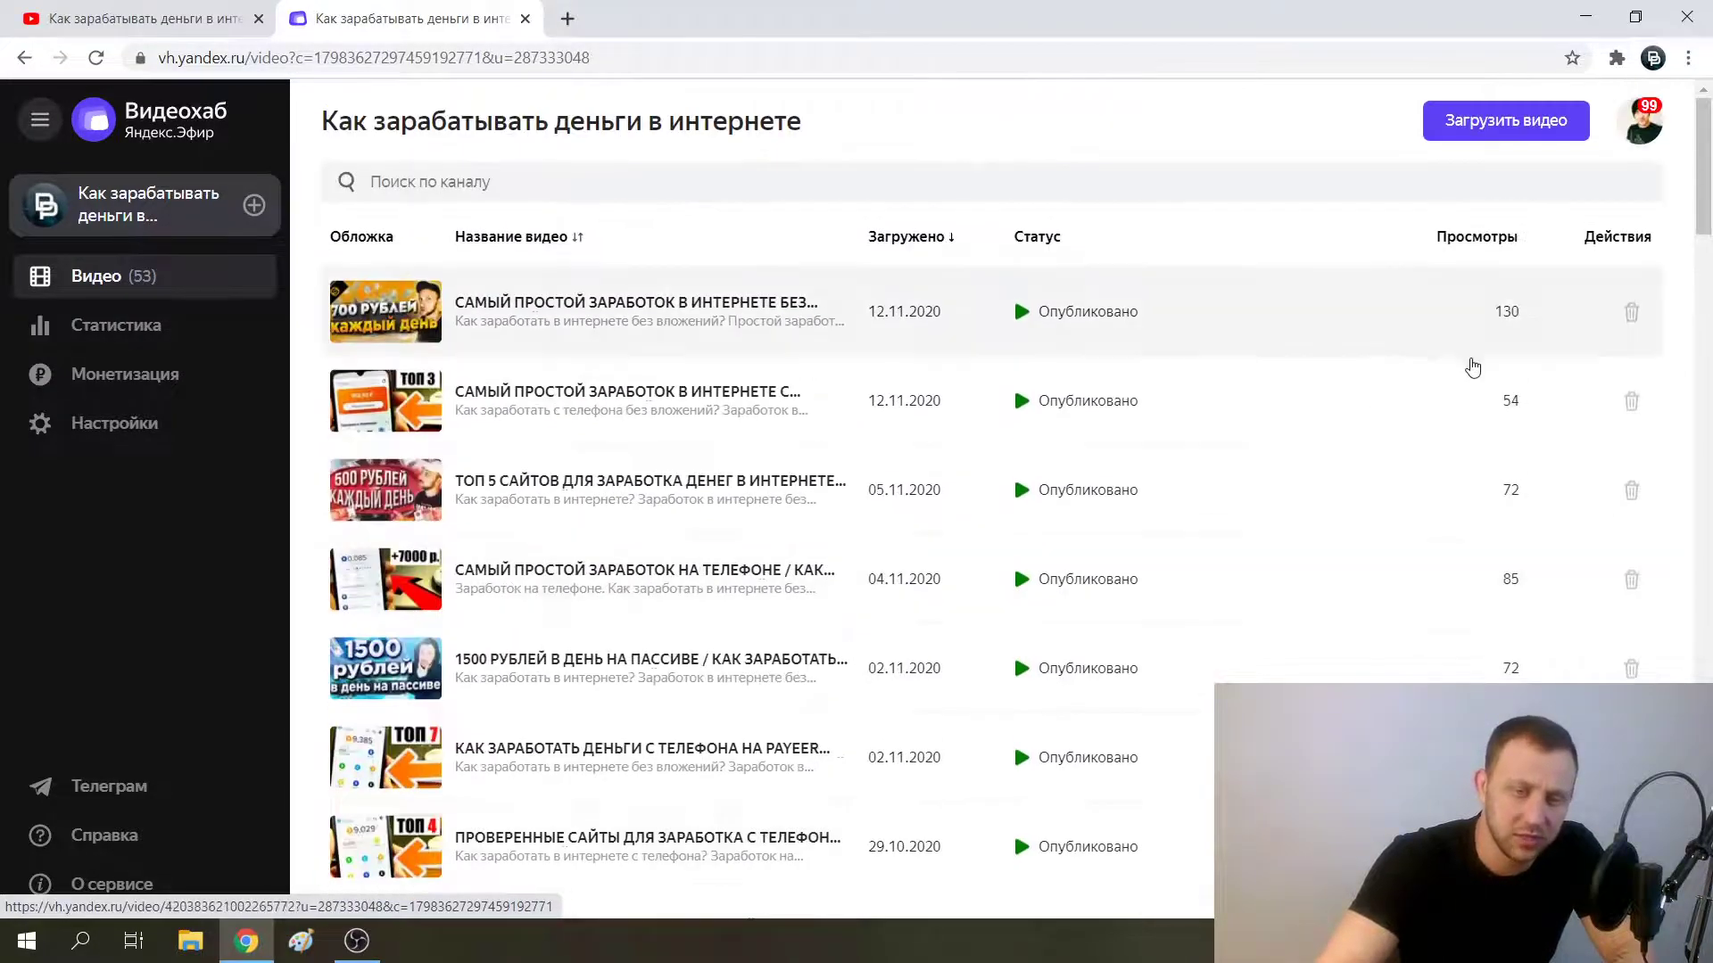
scroll(306, 497, "down", 5)
scroll(306, 497, "up", 5)
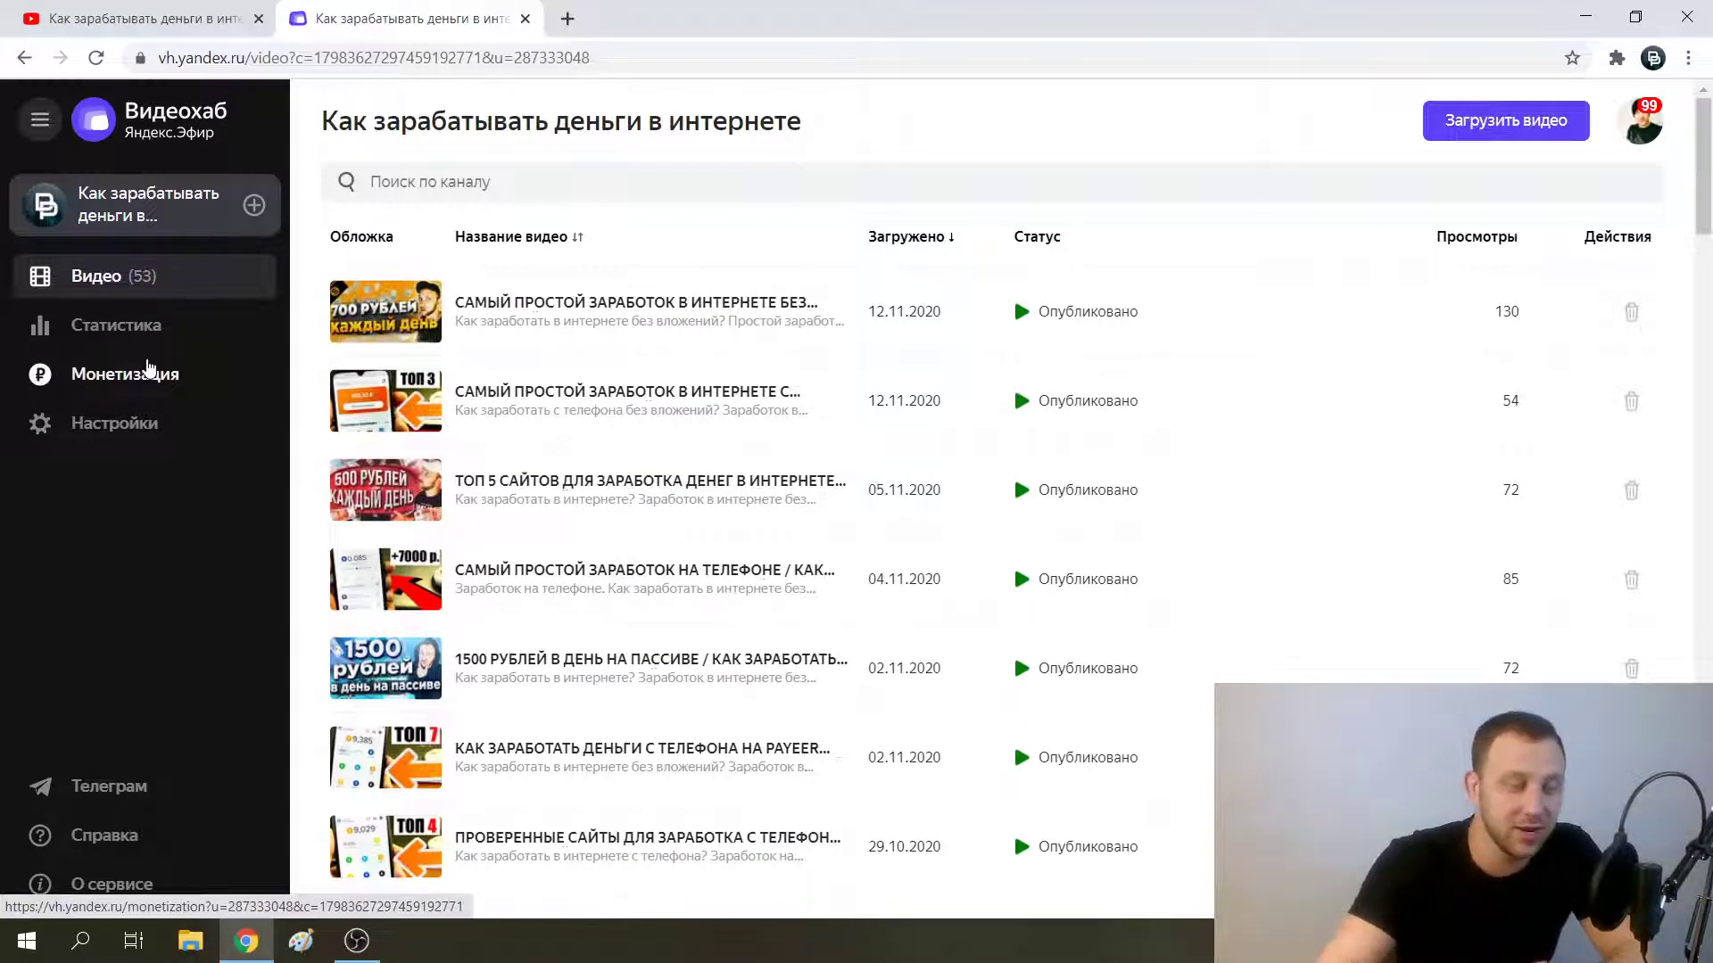
- Return to the monetization page and check the channel's view count against the required threshold
left_click(168, 379)
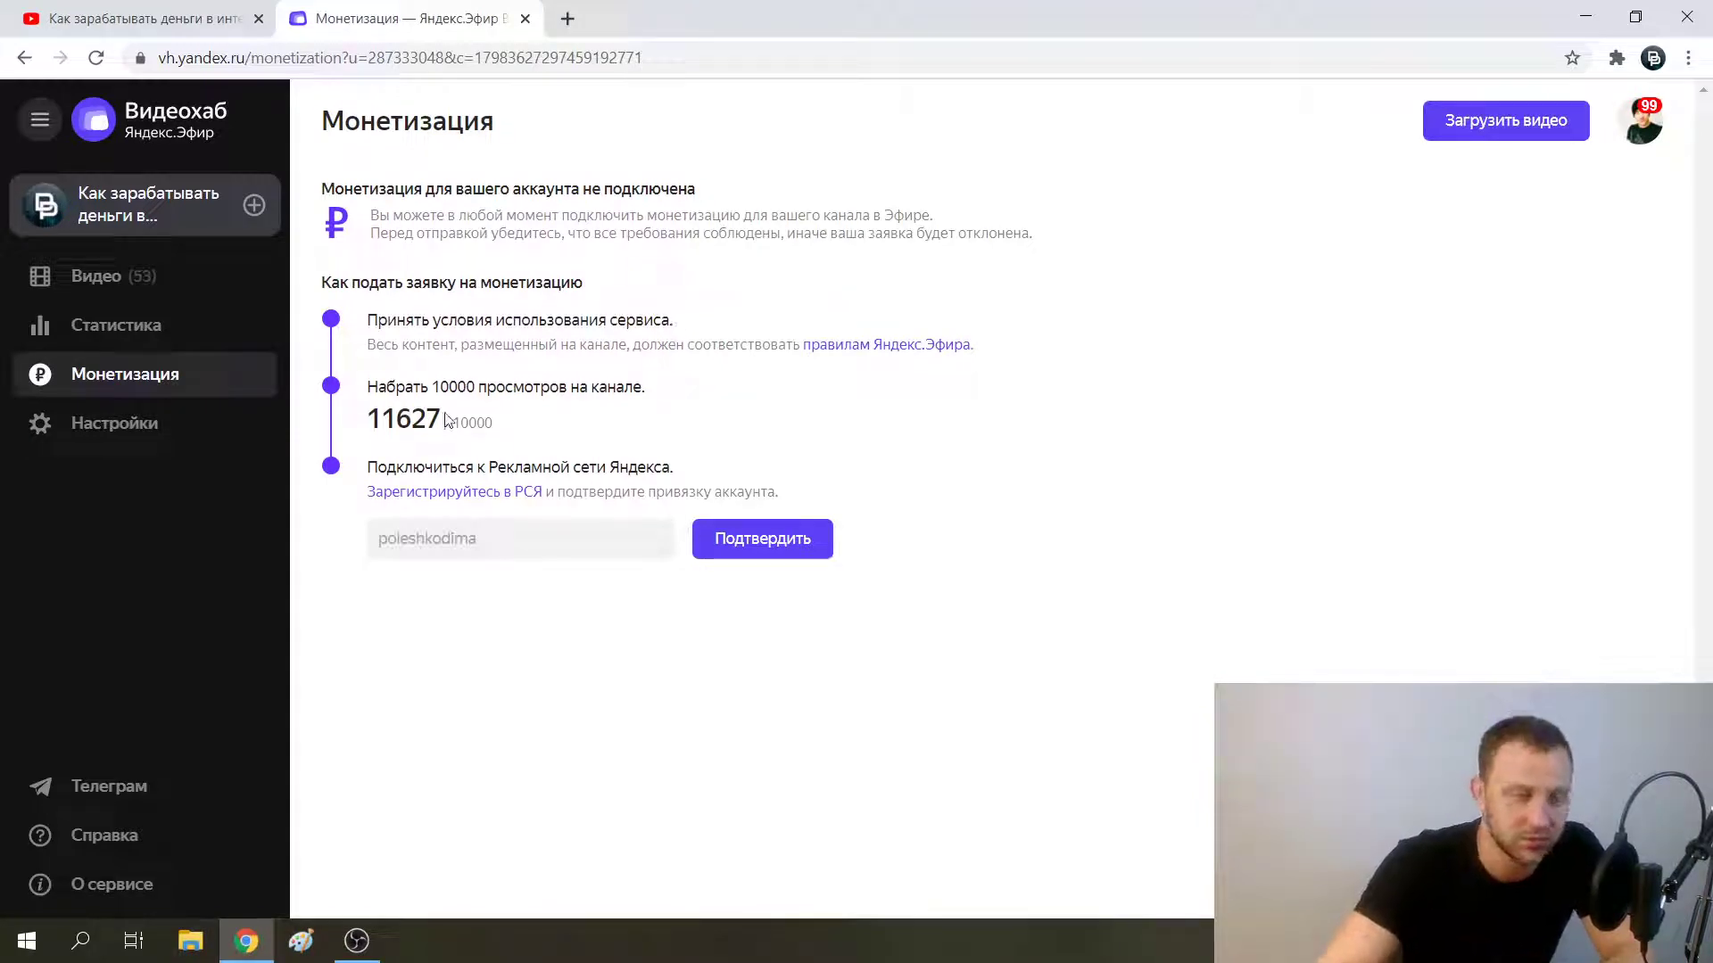
left_click_drag(369, 426, 501, 423)
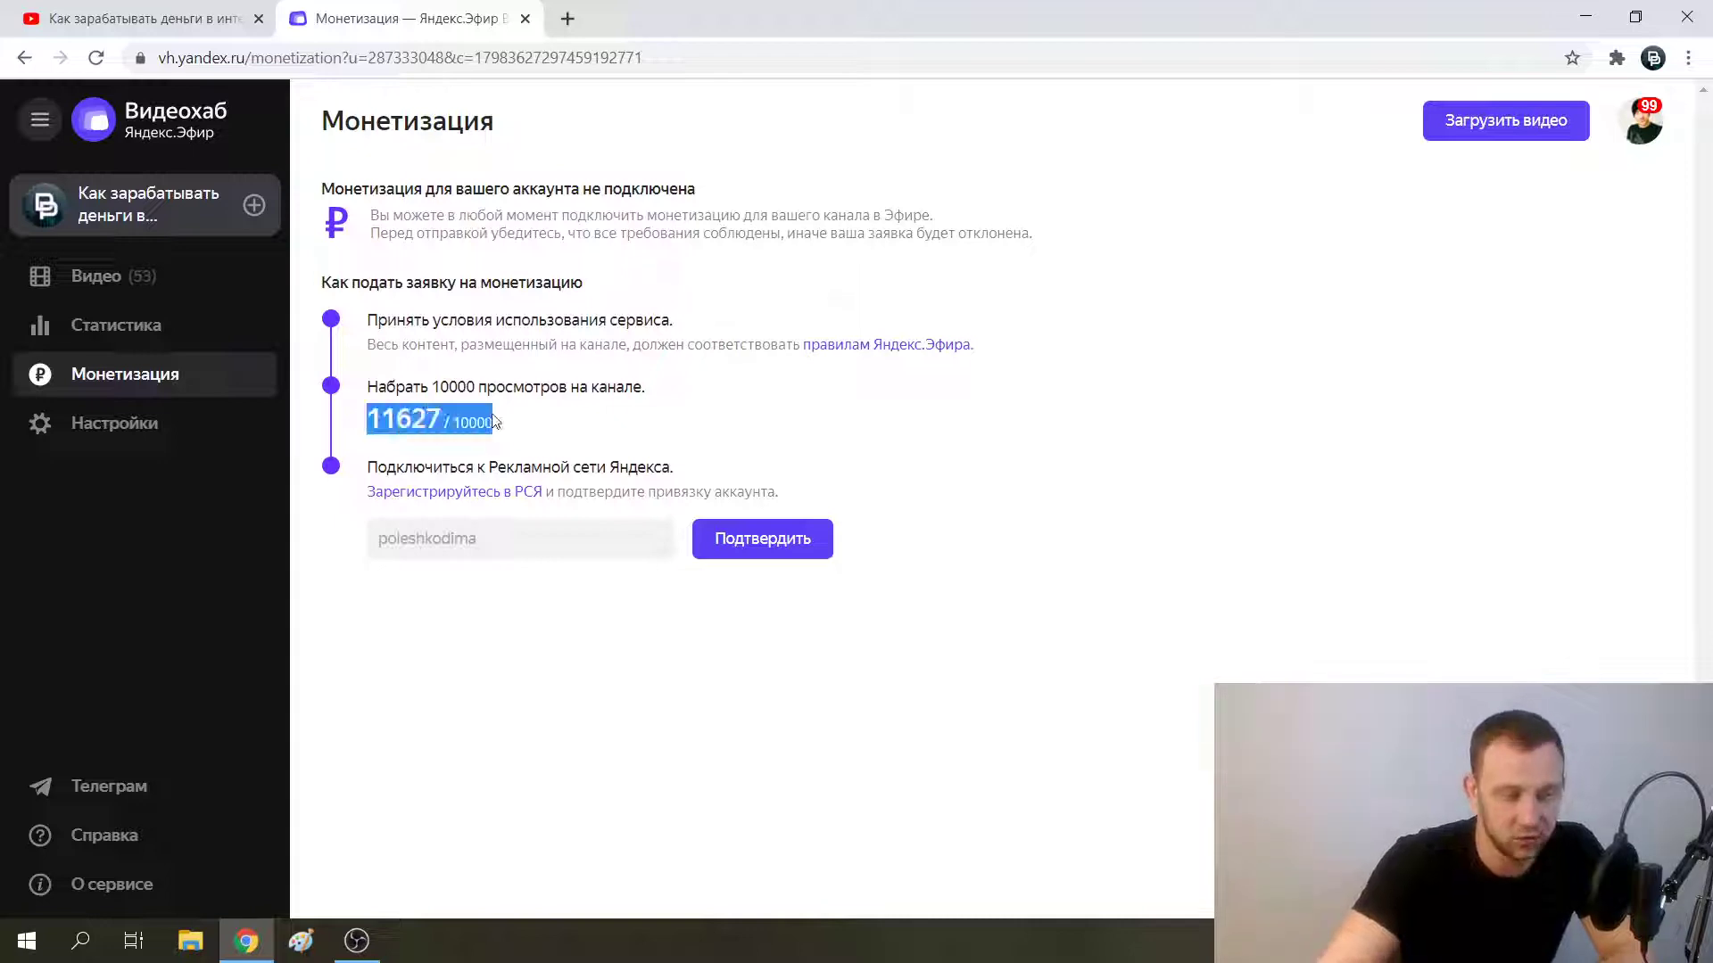
left_click(961, 405)
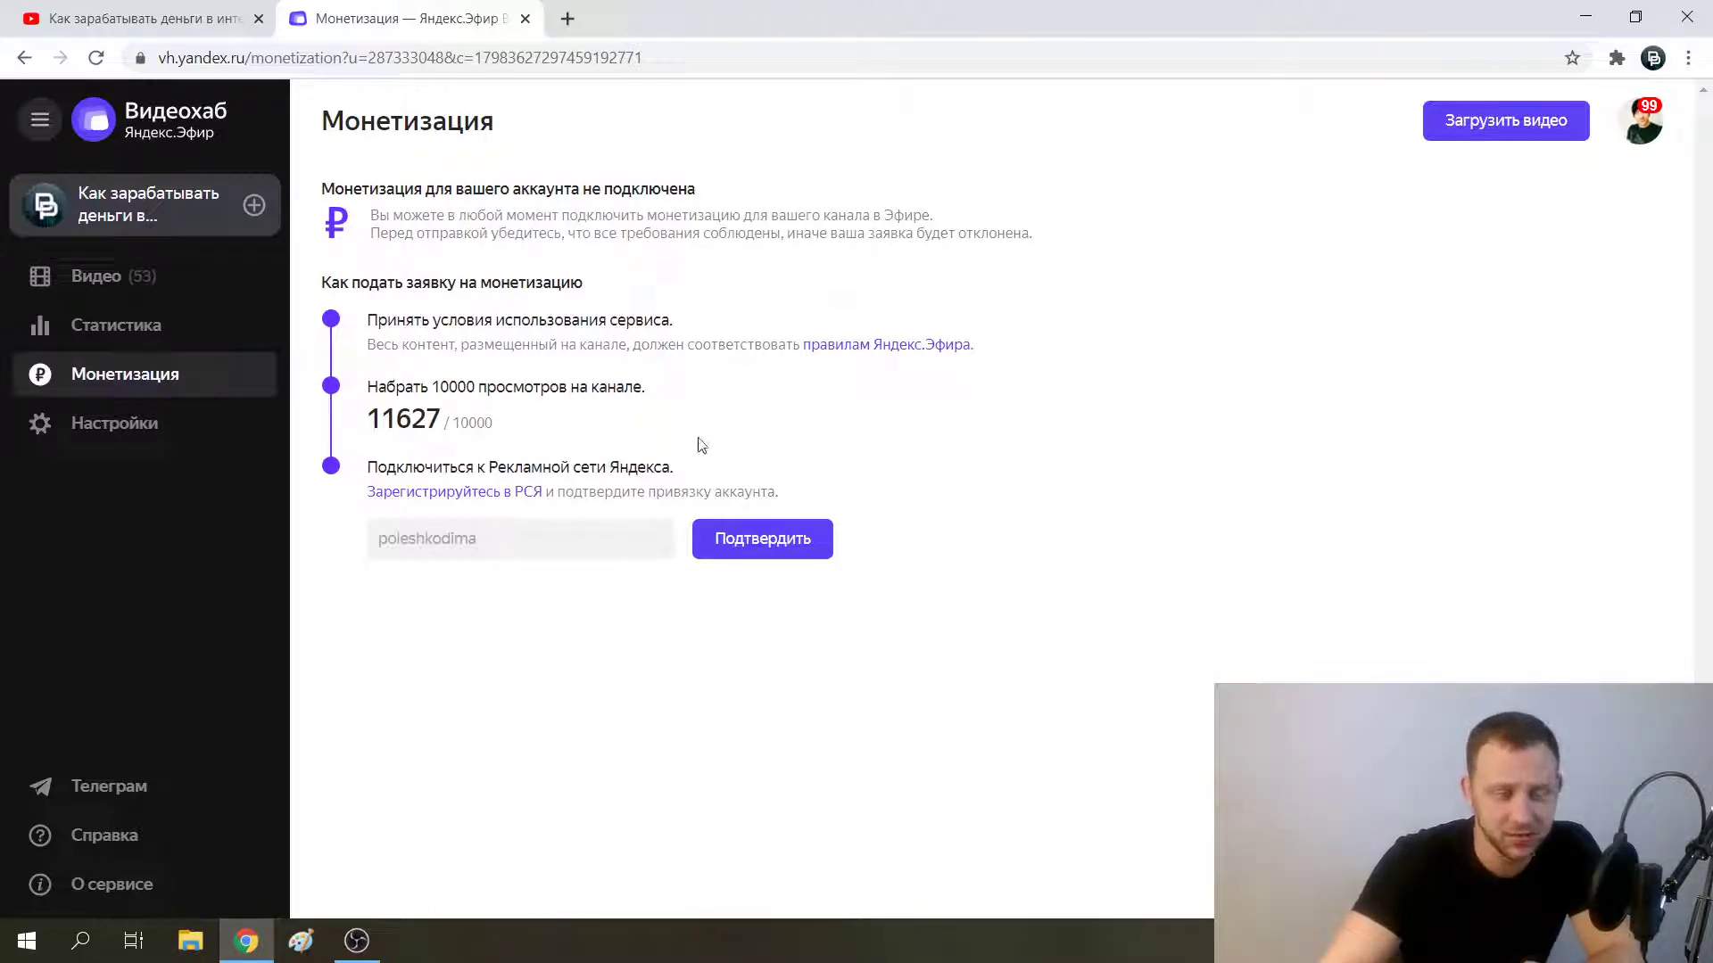
- Follow the РСЯ registration link, go to the partner account sign-in and open the application form for joining the Яндекс Рекламная сеть
left_click(475, 504)
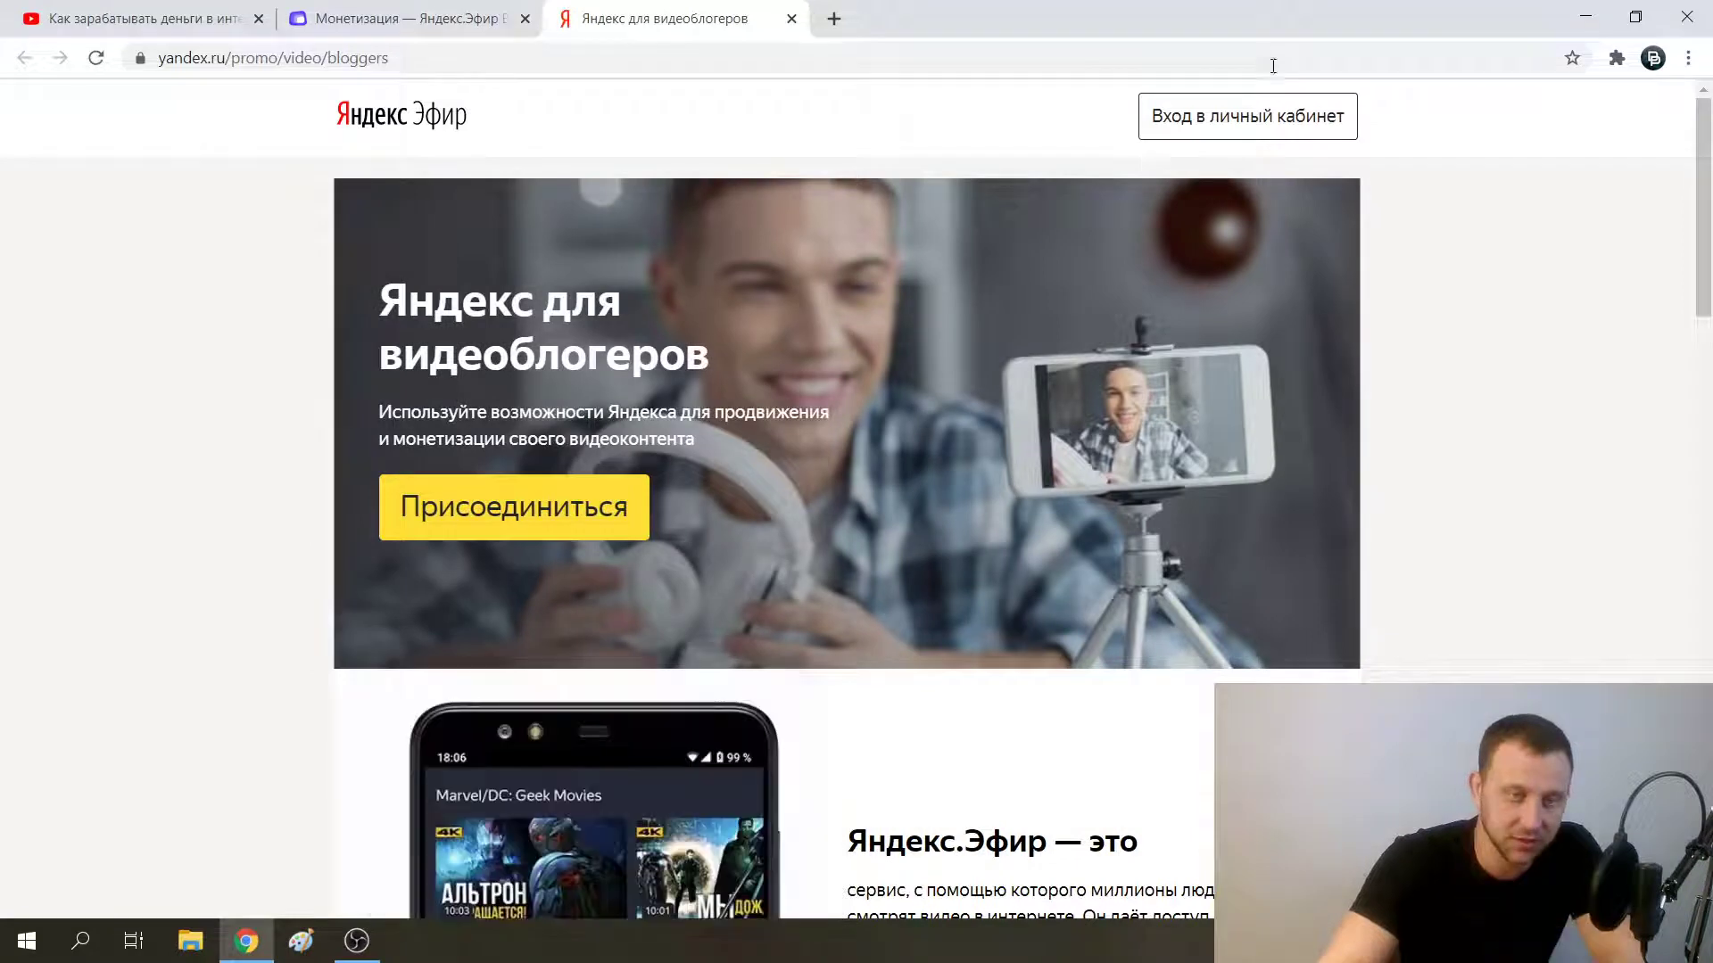
left_click(1235, 115)
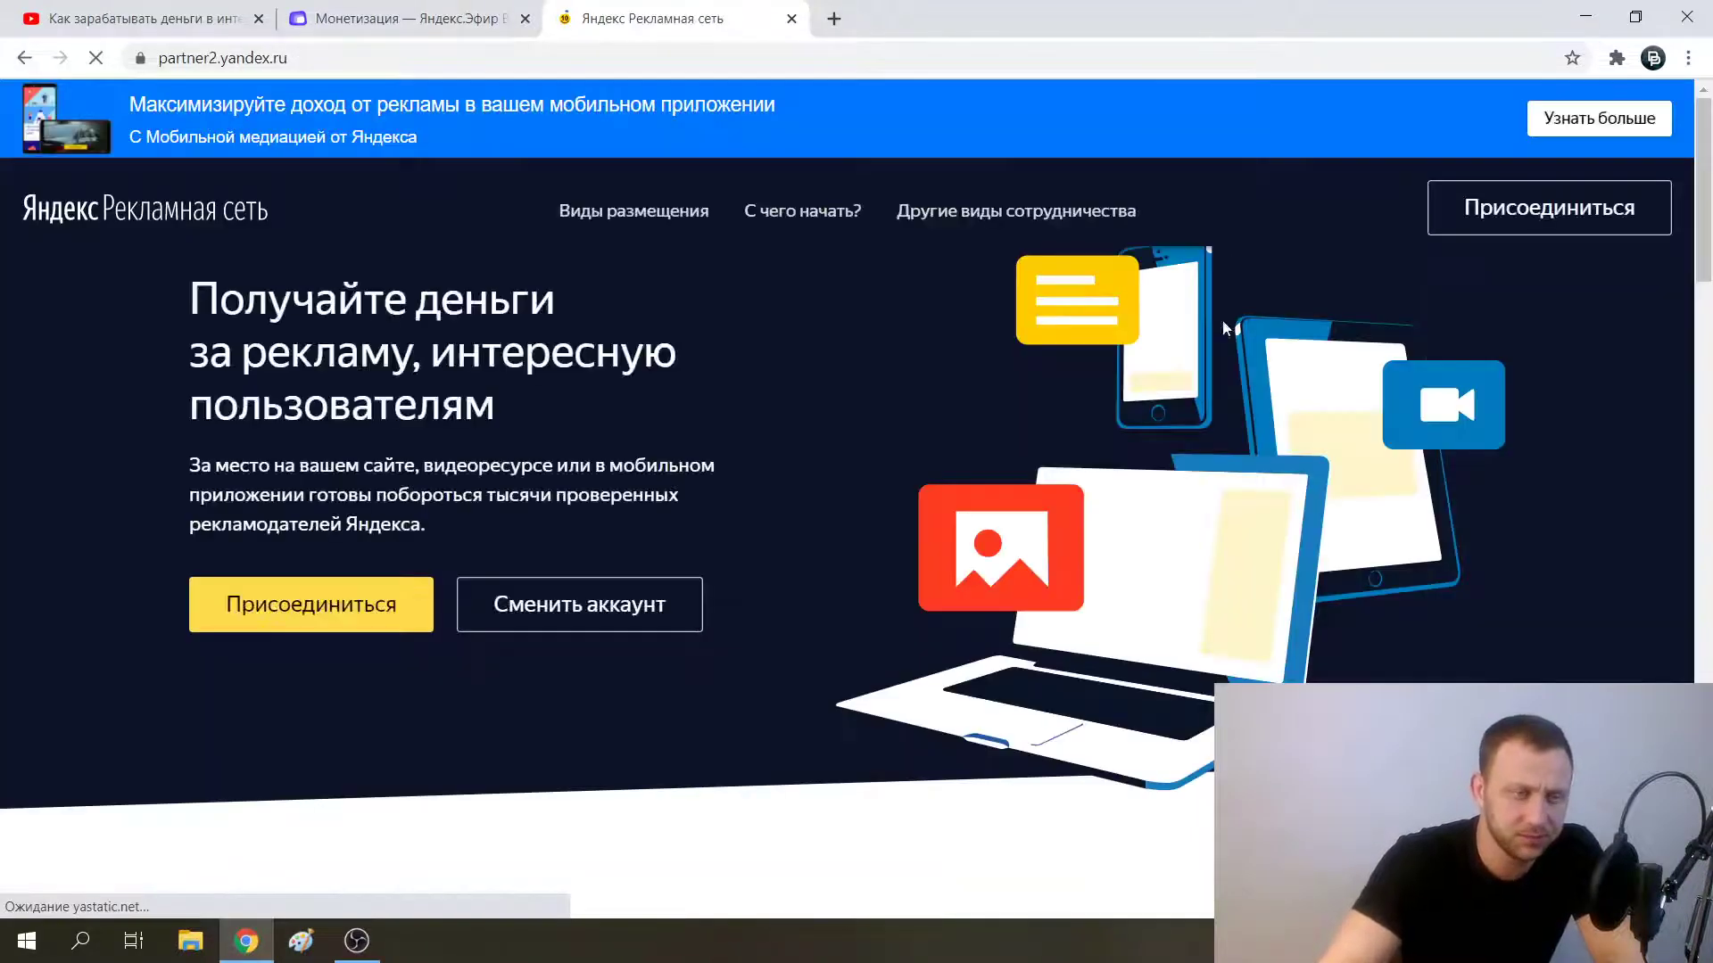
left_click(323, 12)
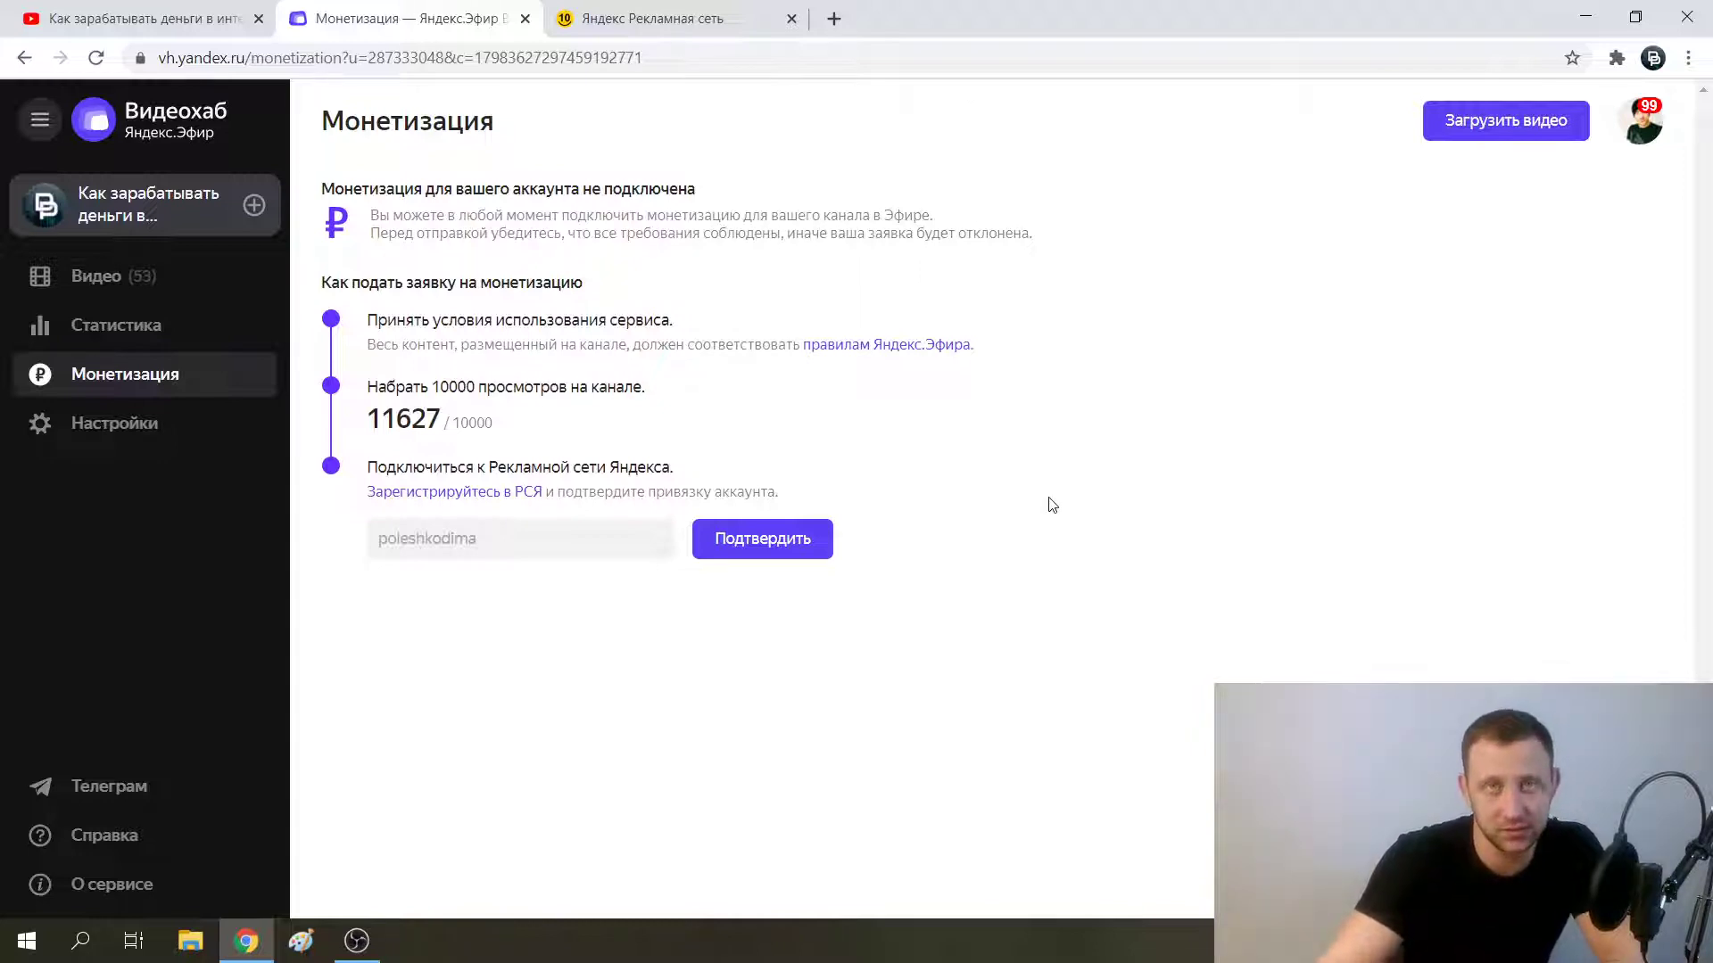
left_click(702, 9)
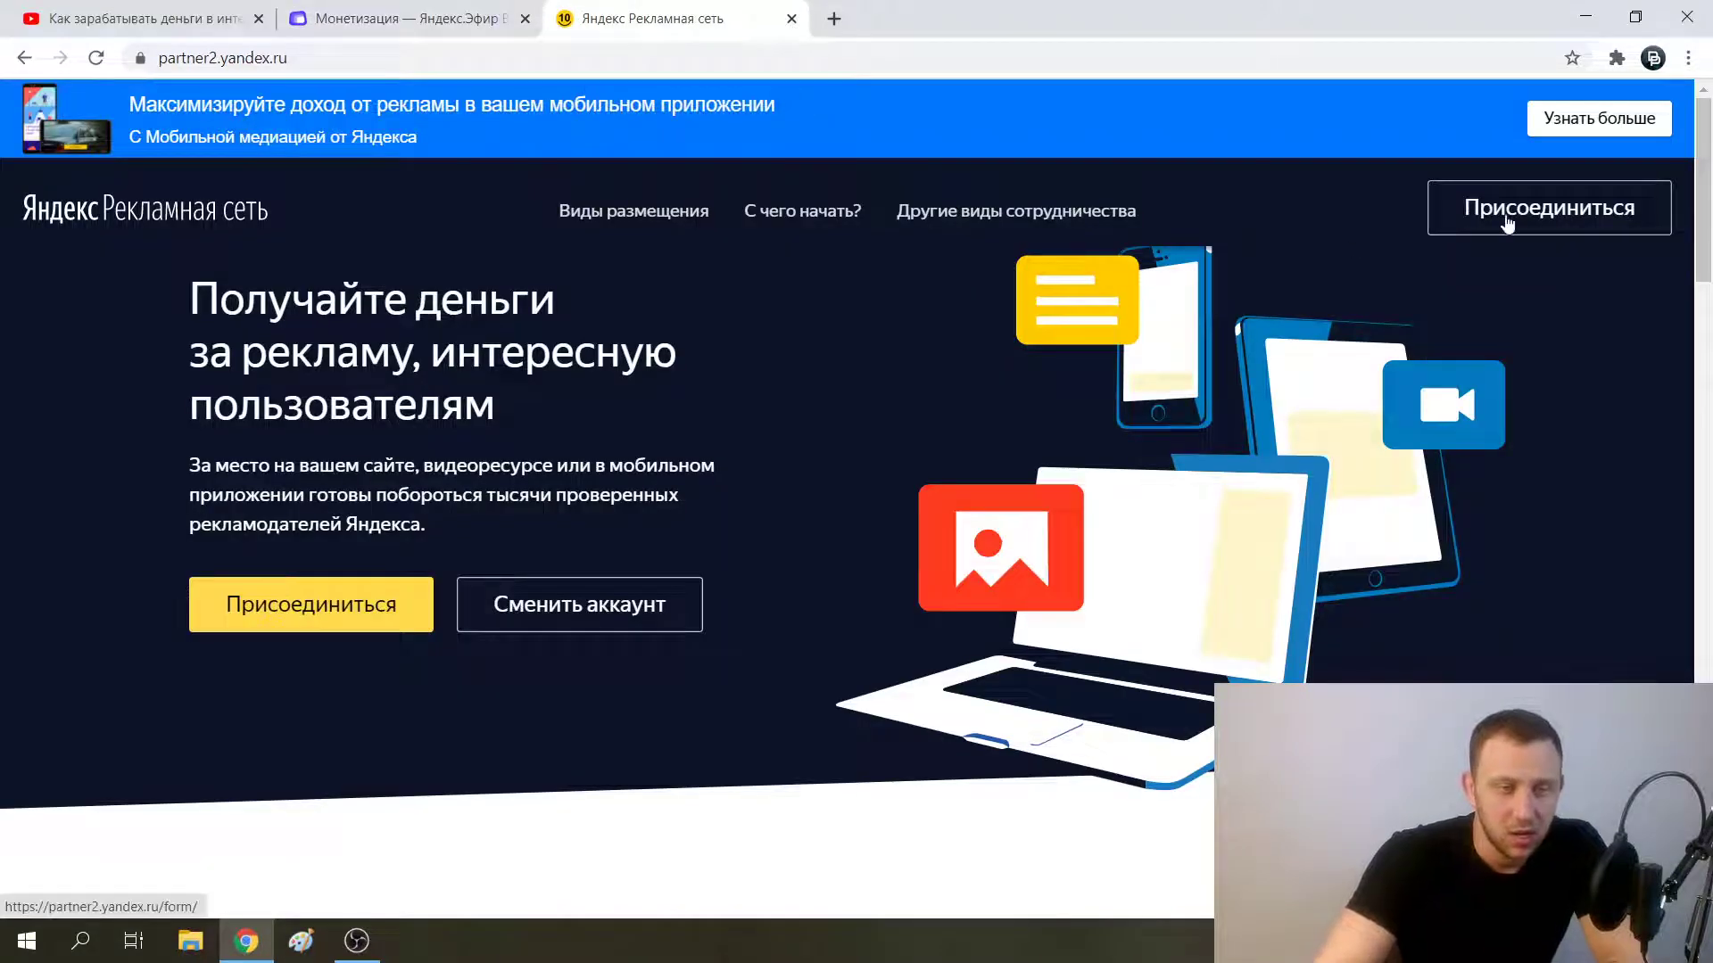
left_click(1468, 212)
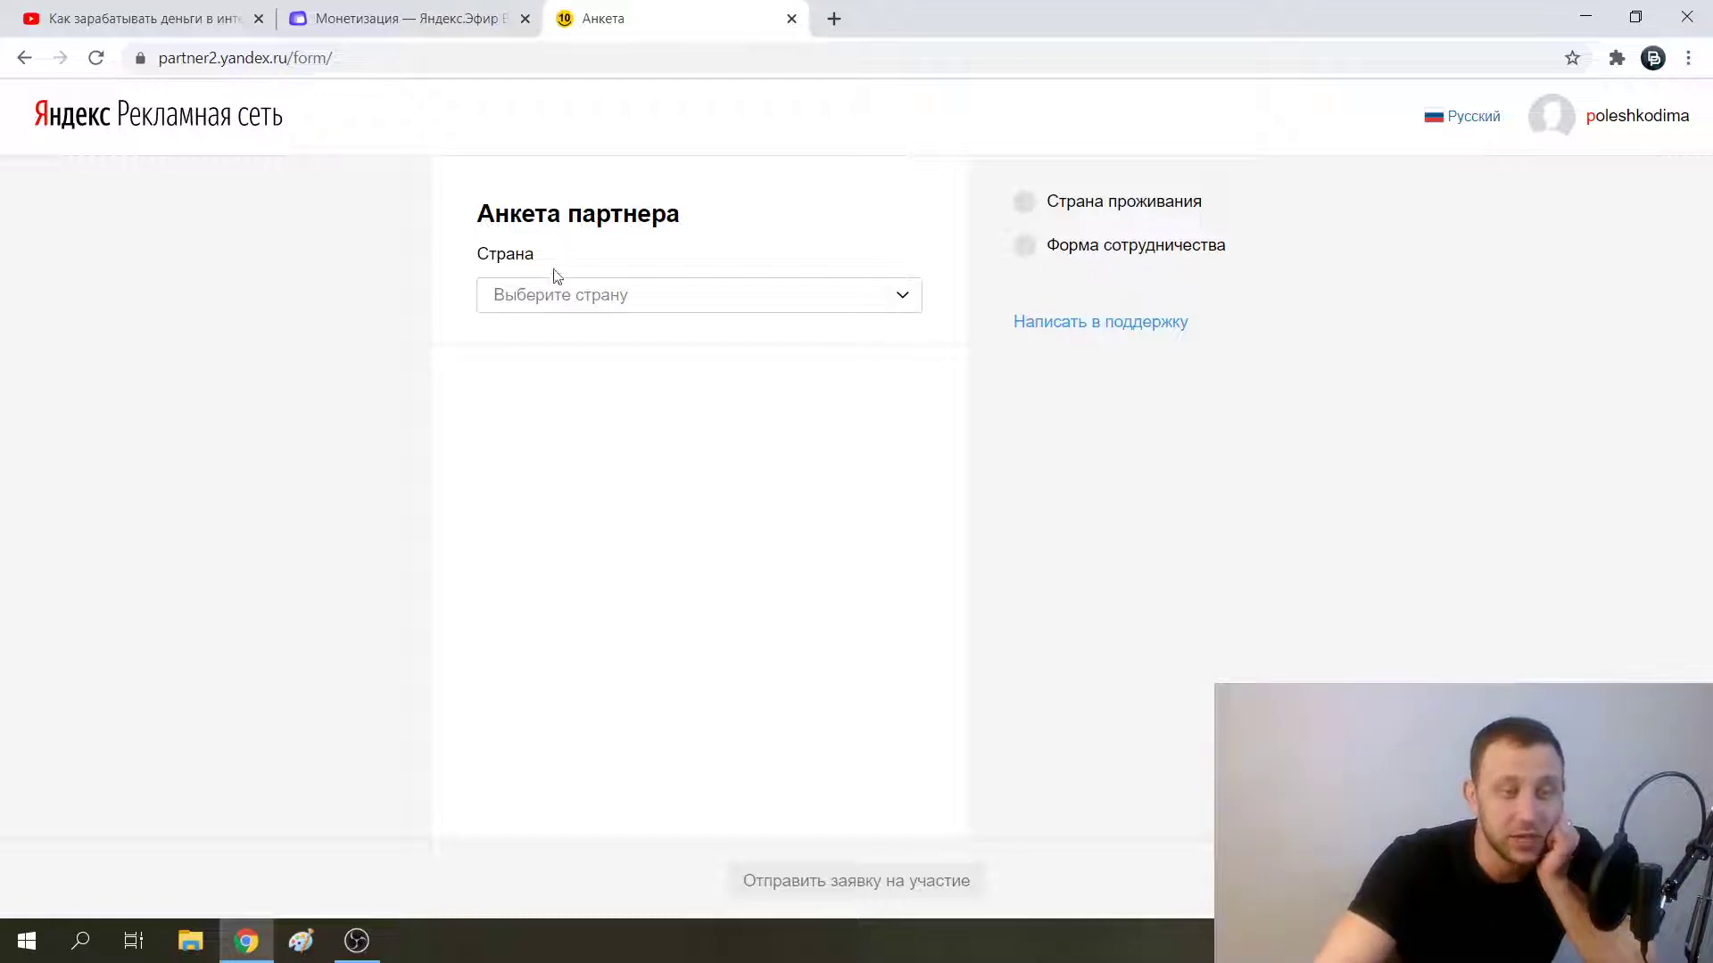
- Set the country to Украина and the form of cooperation to Физическое лицо in the partner application
left_click(895, 309)
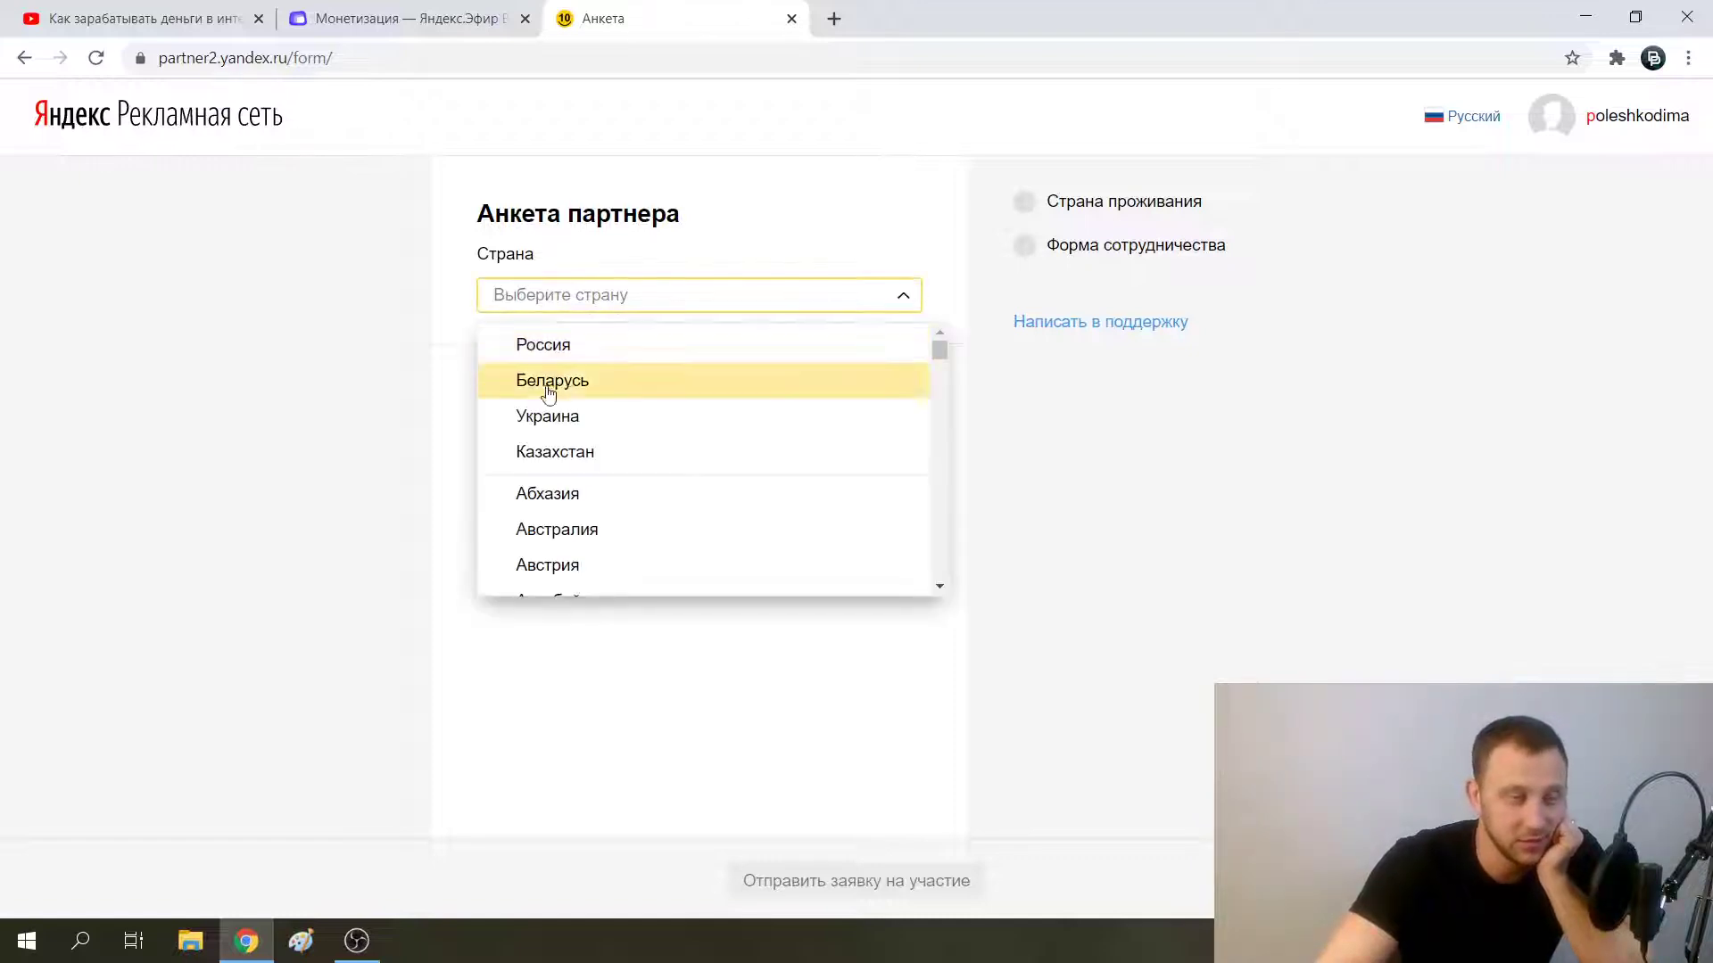
left_click(619, 415)
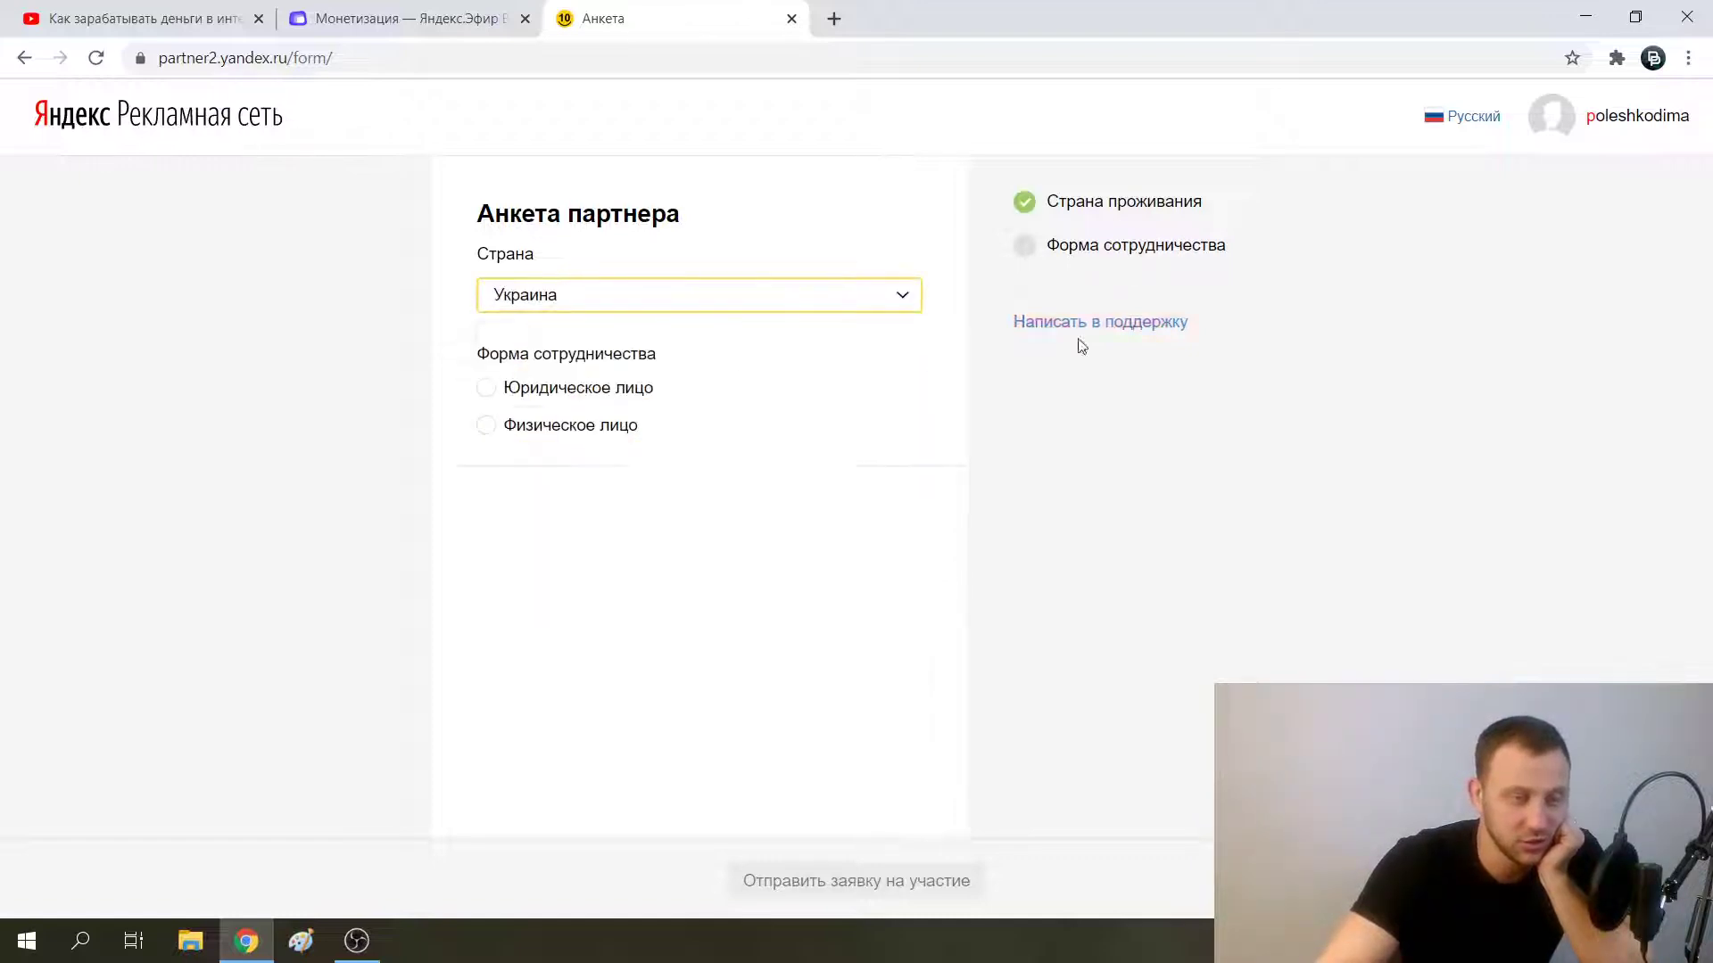
left_click(487, 428)
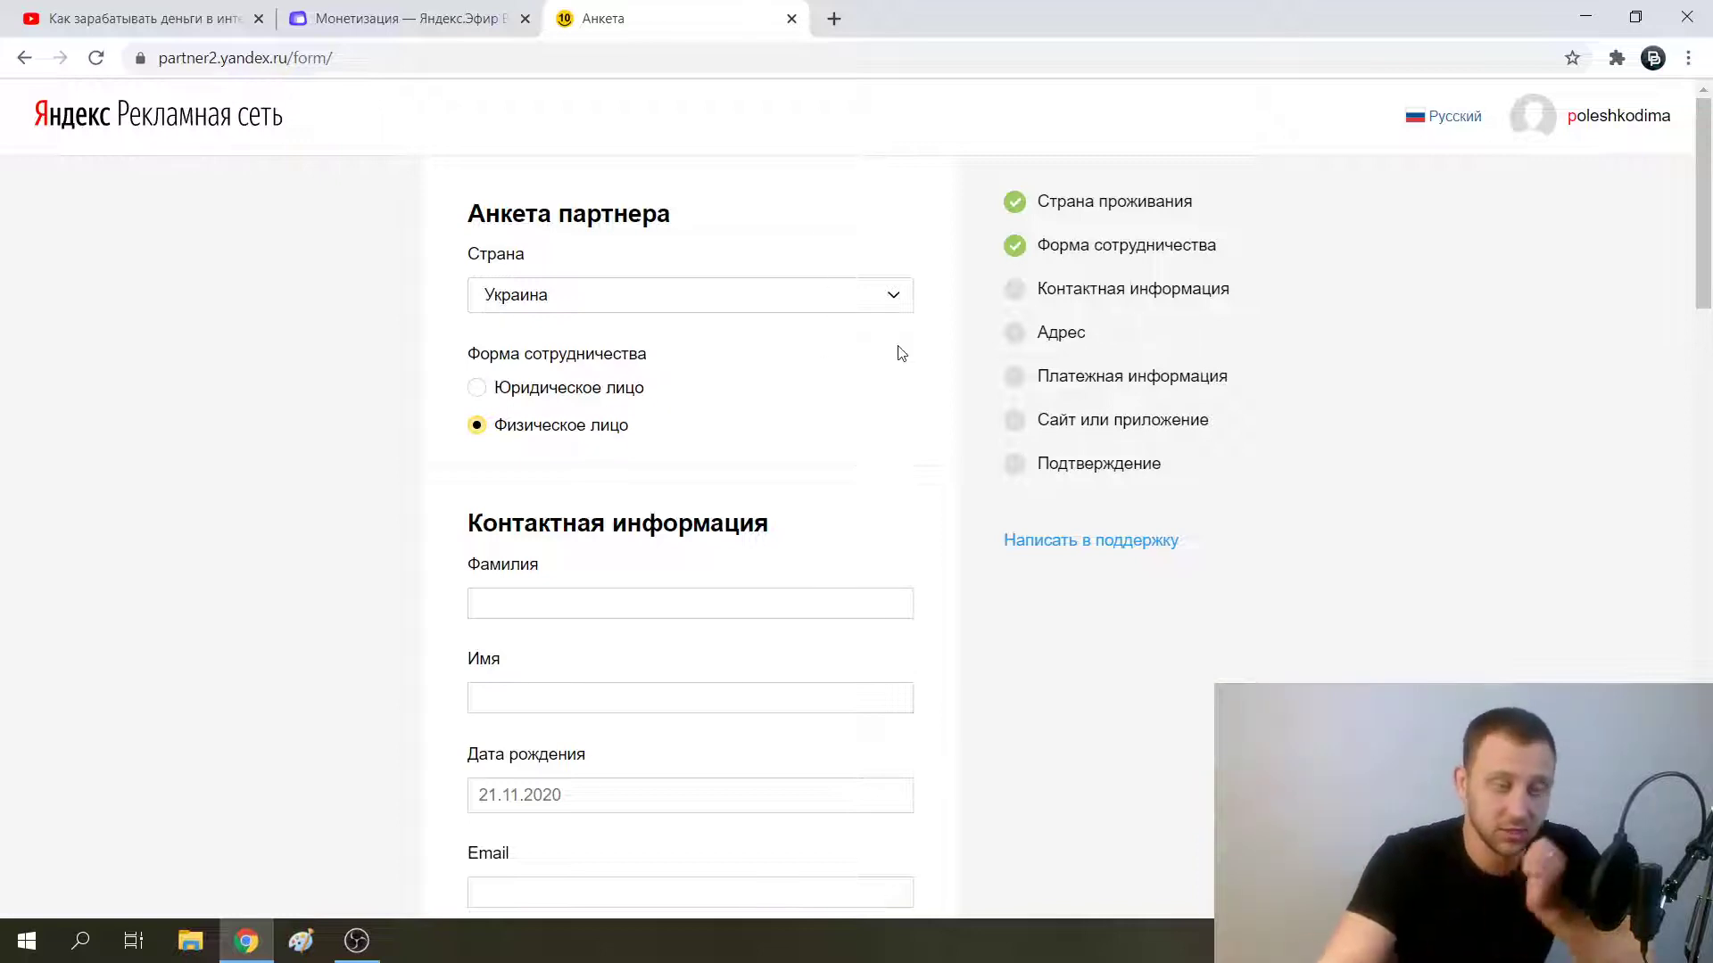
- Read through the contact information and address sections of the partner application, including the passport copy upload
scroll(801, 461, "down", 2)
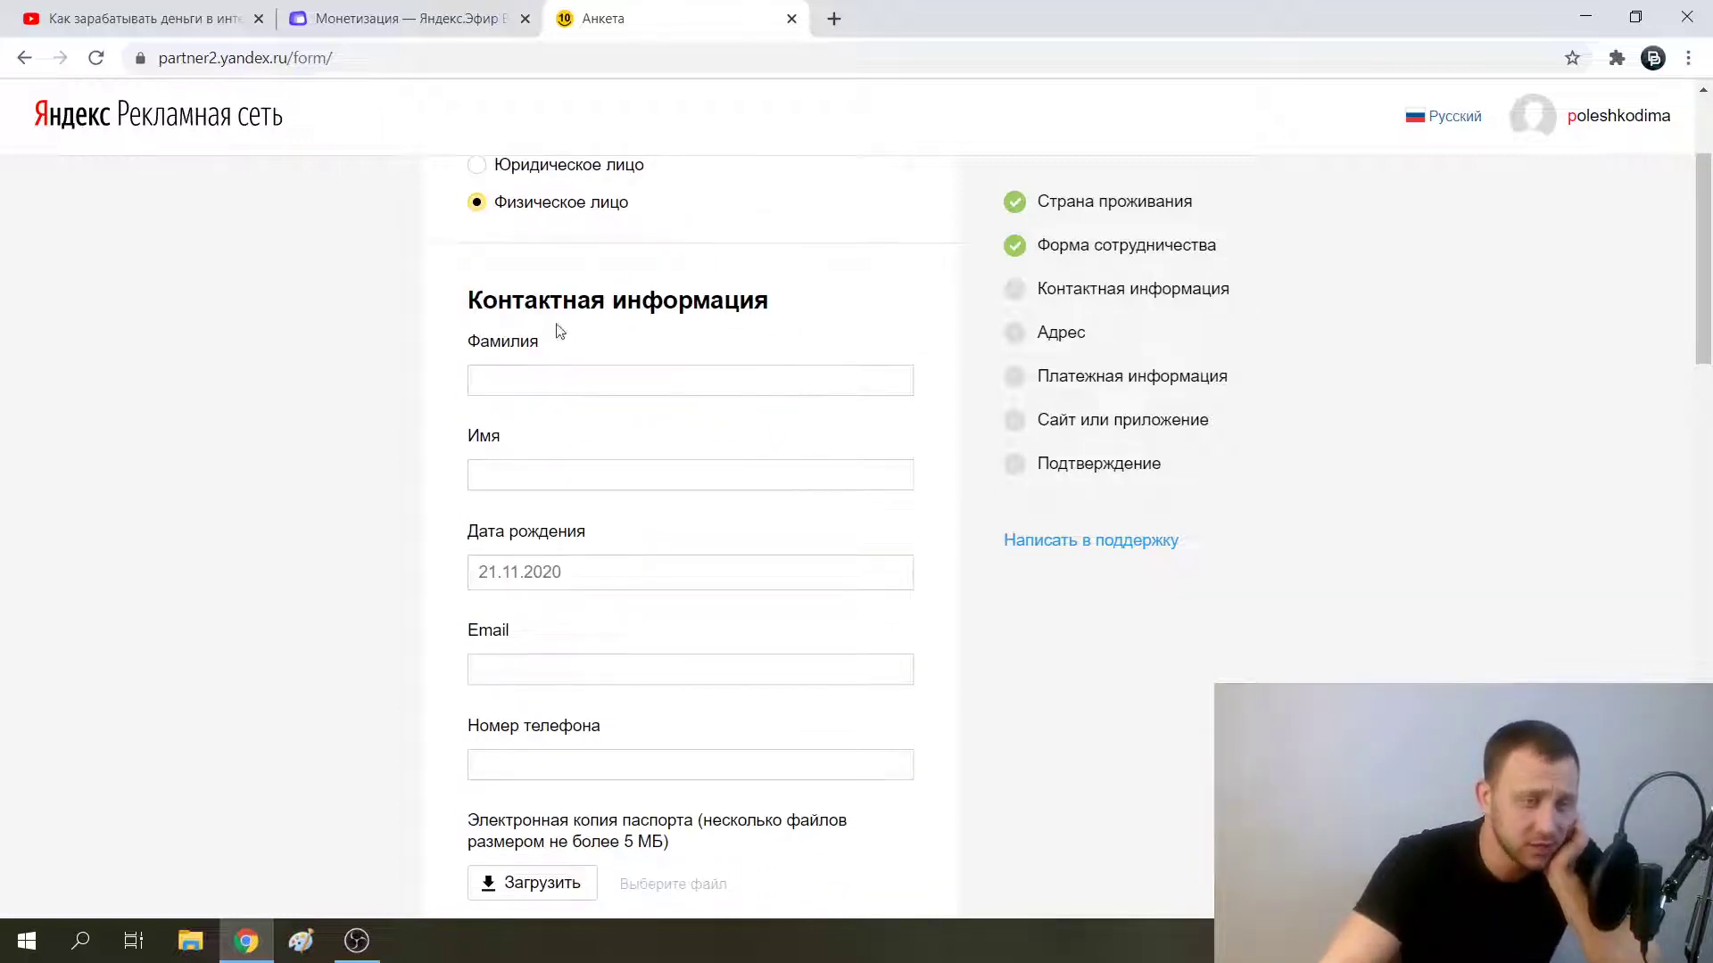
scroll(607, 470, "down", 2)
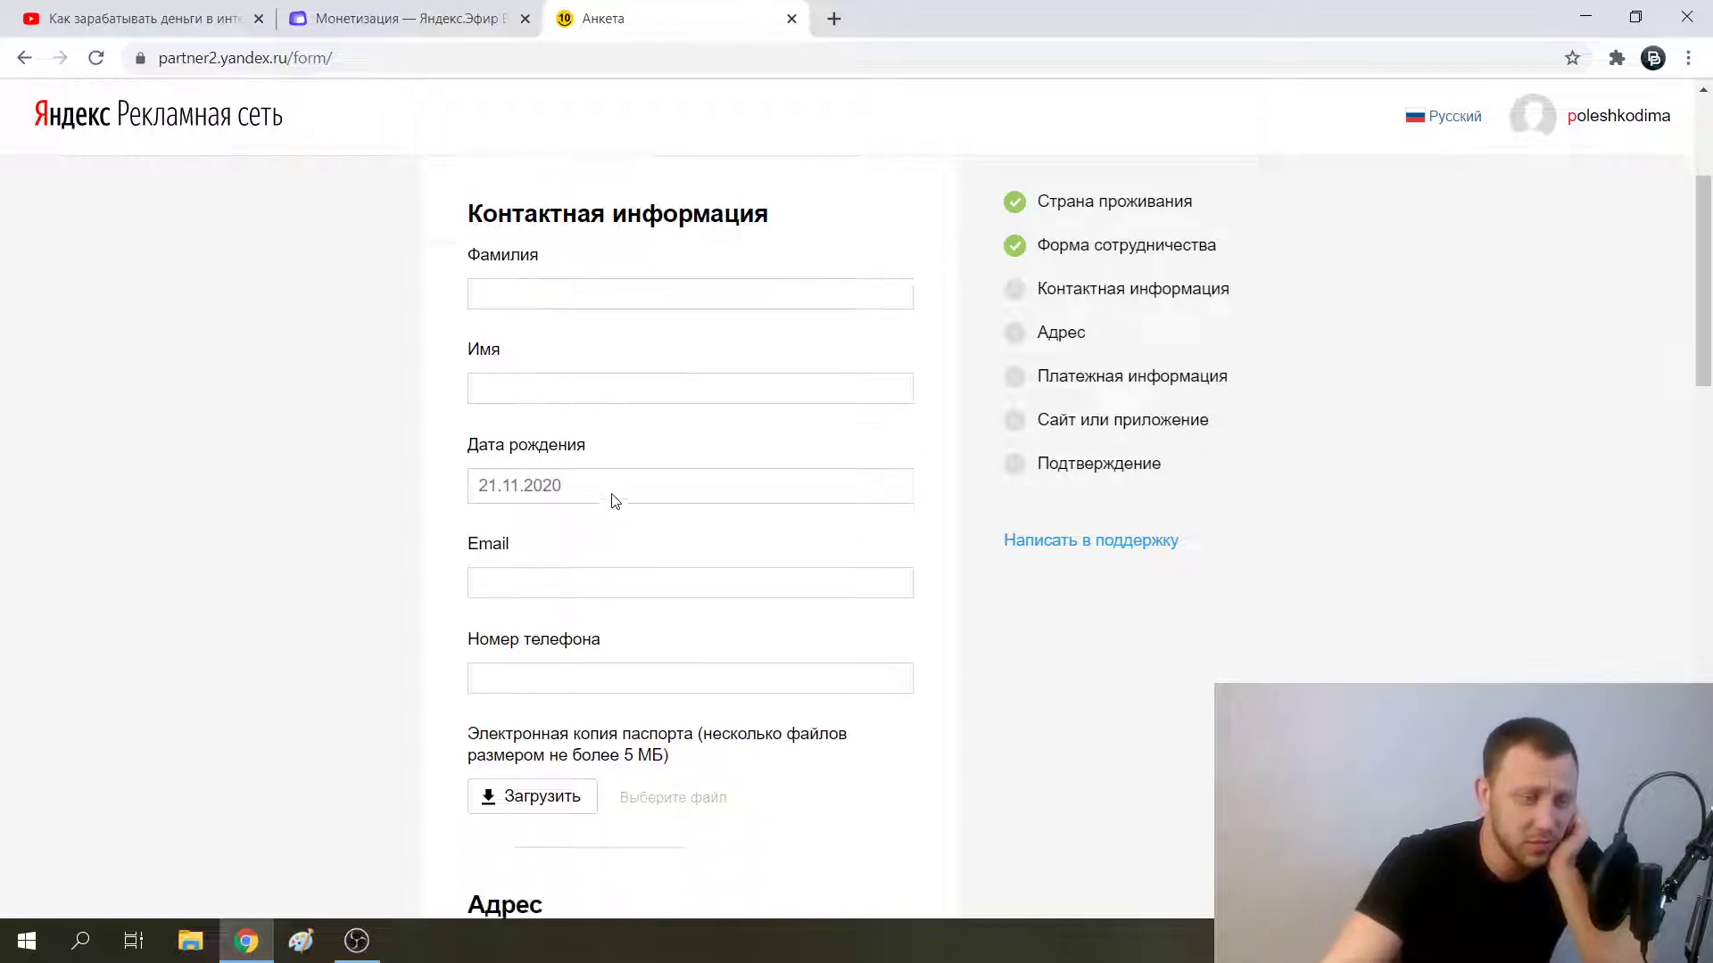
scroll(595, 450, "down", 1)
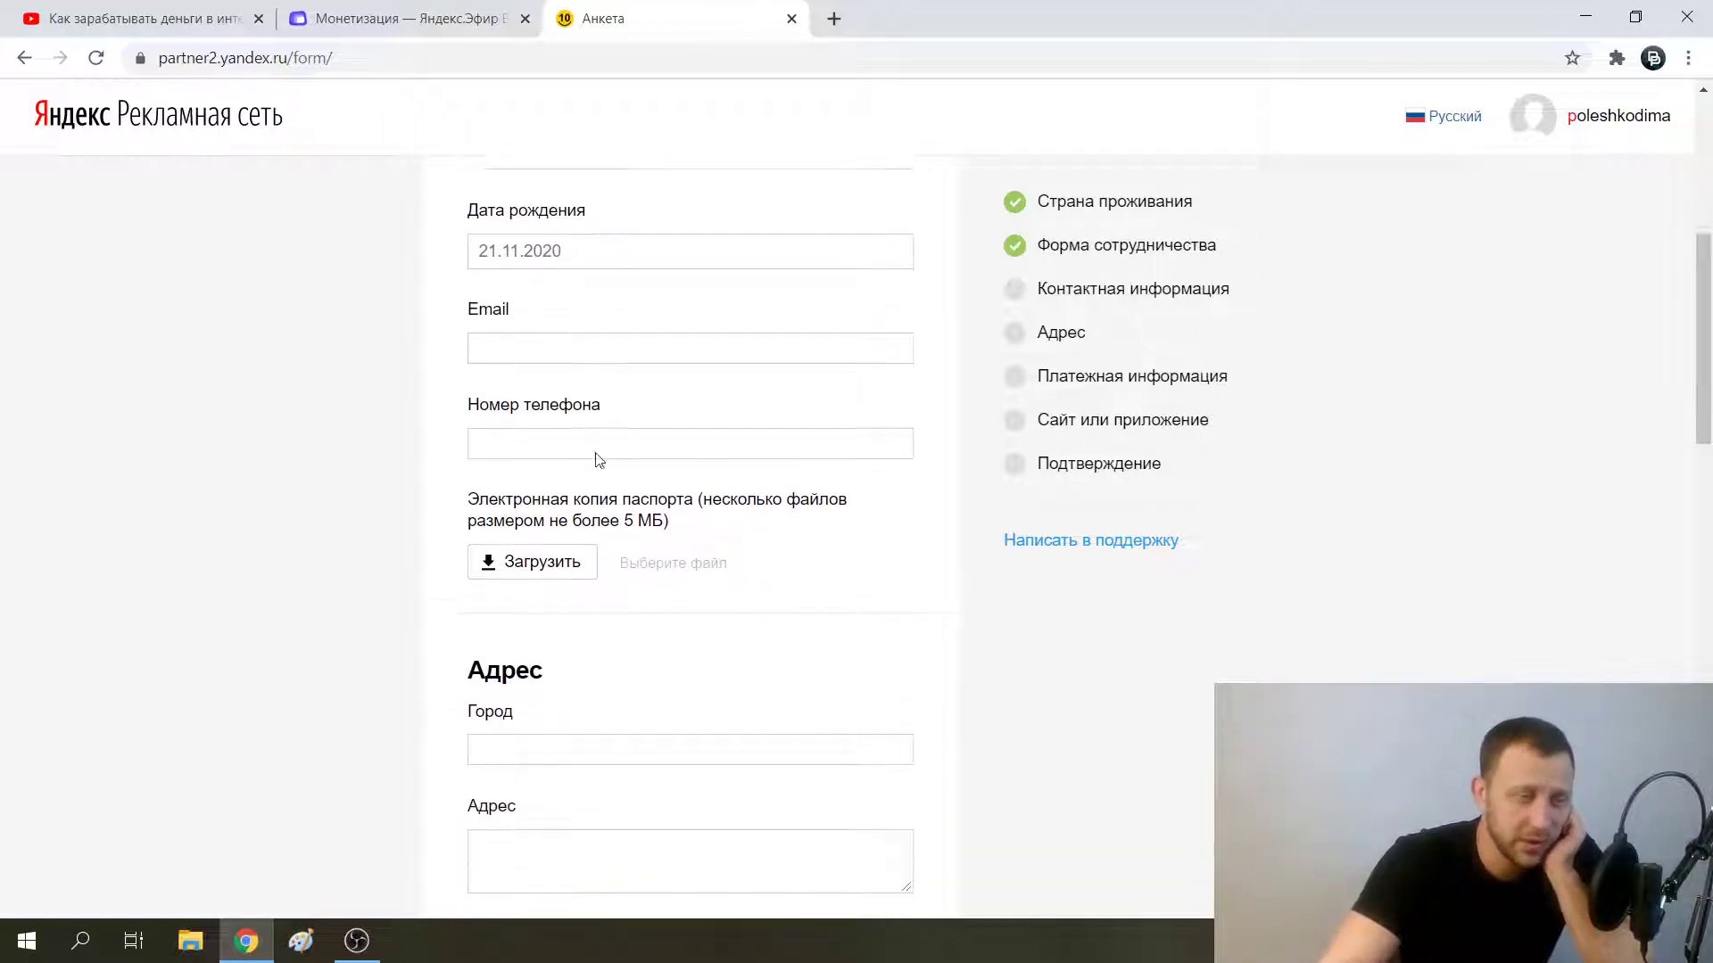
scroll(611, 435, "down", 1)
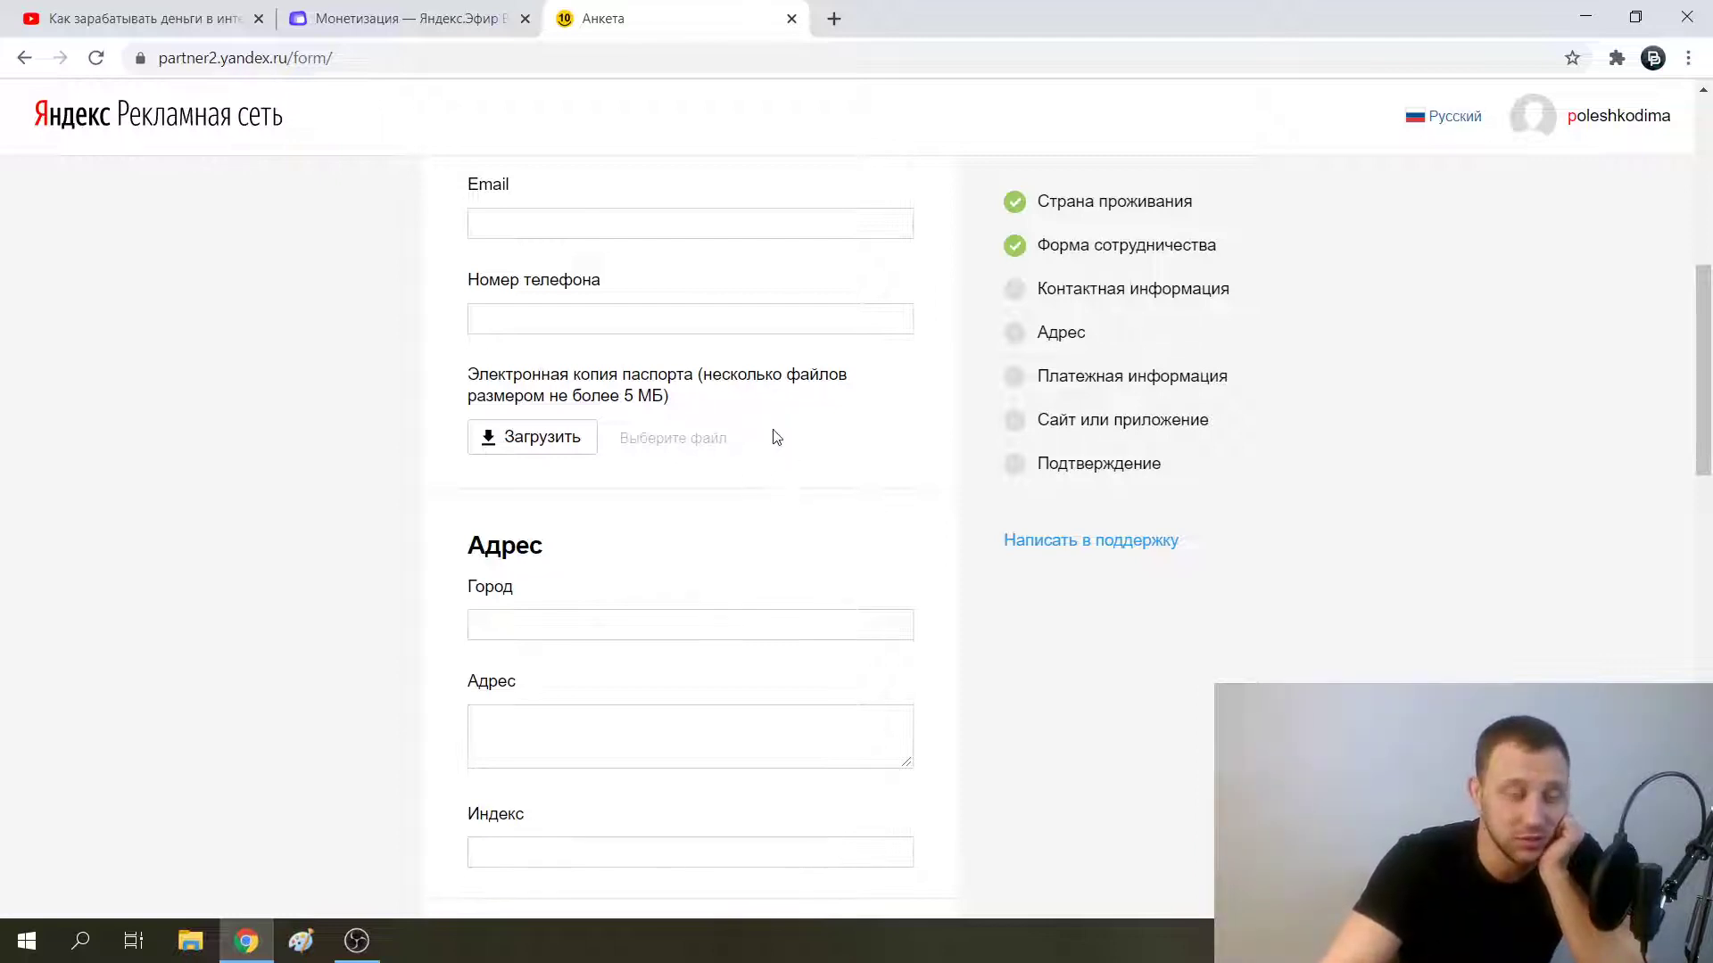
scroll(614, 476, "down", 3)
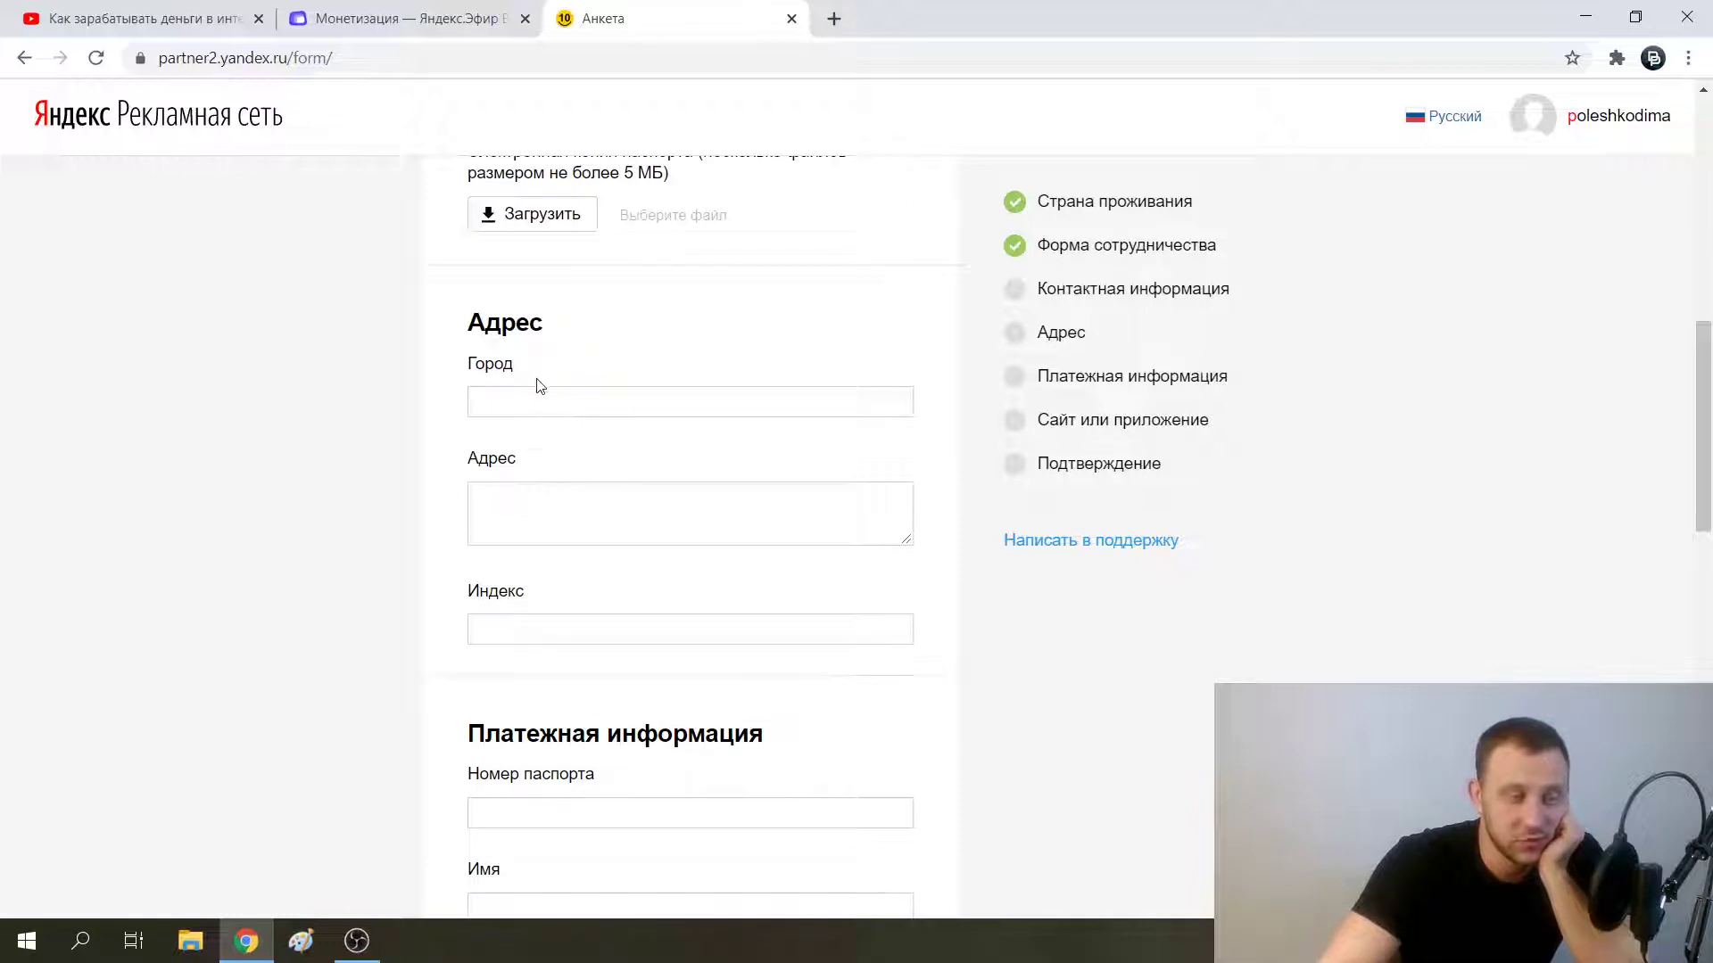
scroll(539, 374, "down", 1)
scroll(539, 372, "down", 1)
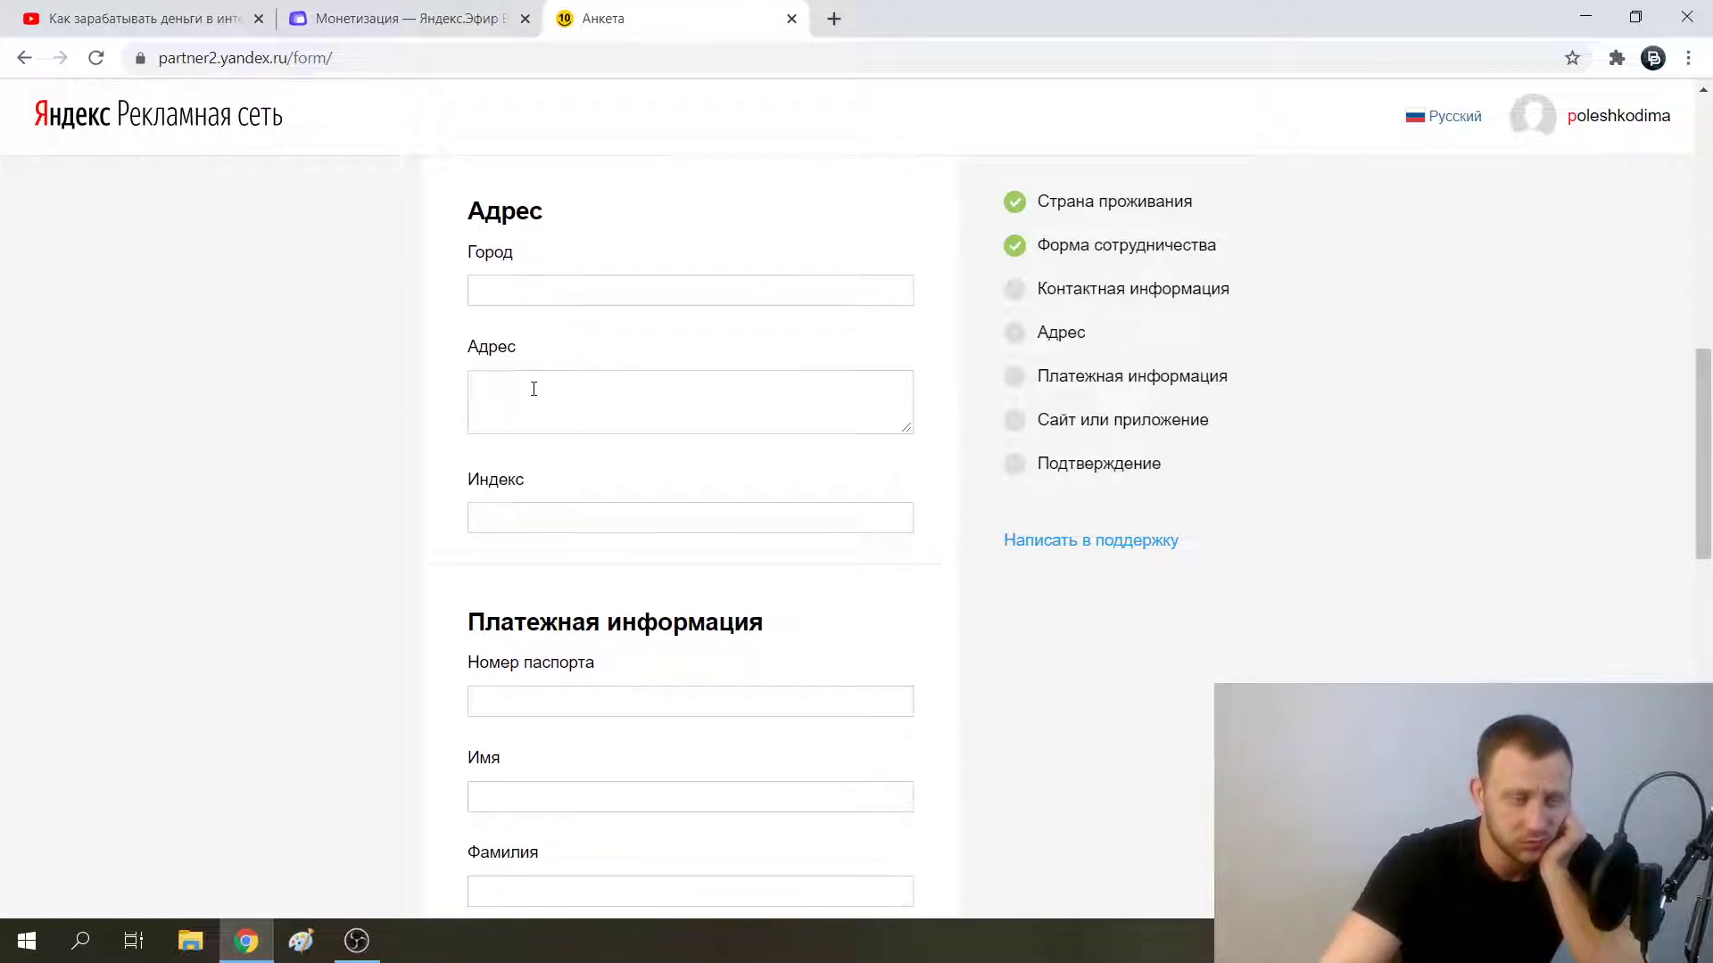
scroll(606, 374, "down", 2)
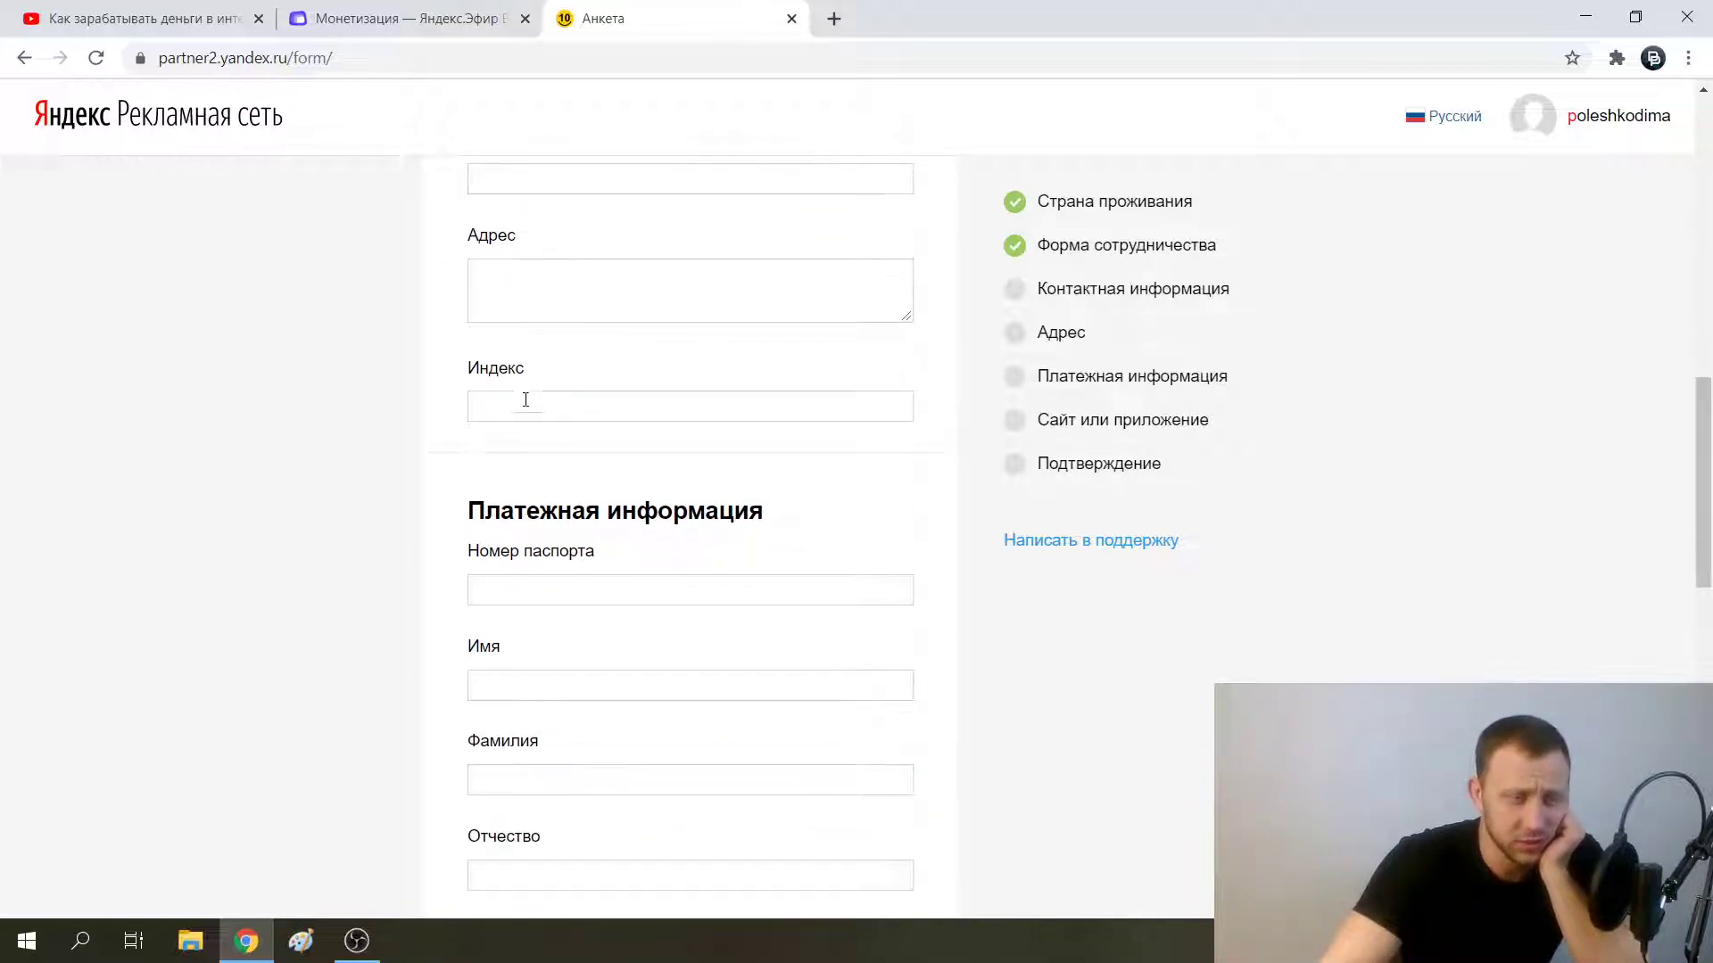
scroll(531, 406, "up", 1)
- Examine the payment information fields and the website or mobile application section of the partner application
scroll(605, 442, "down", 3)
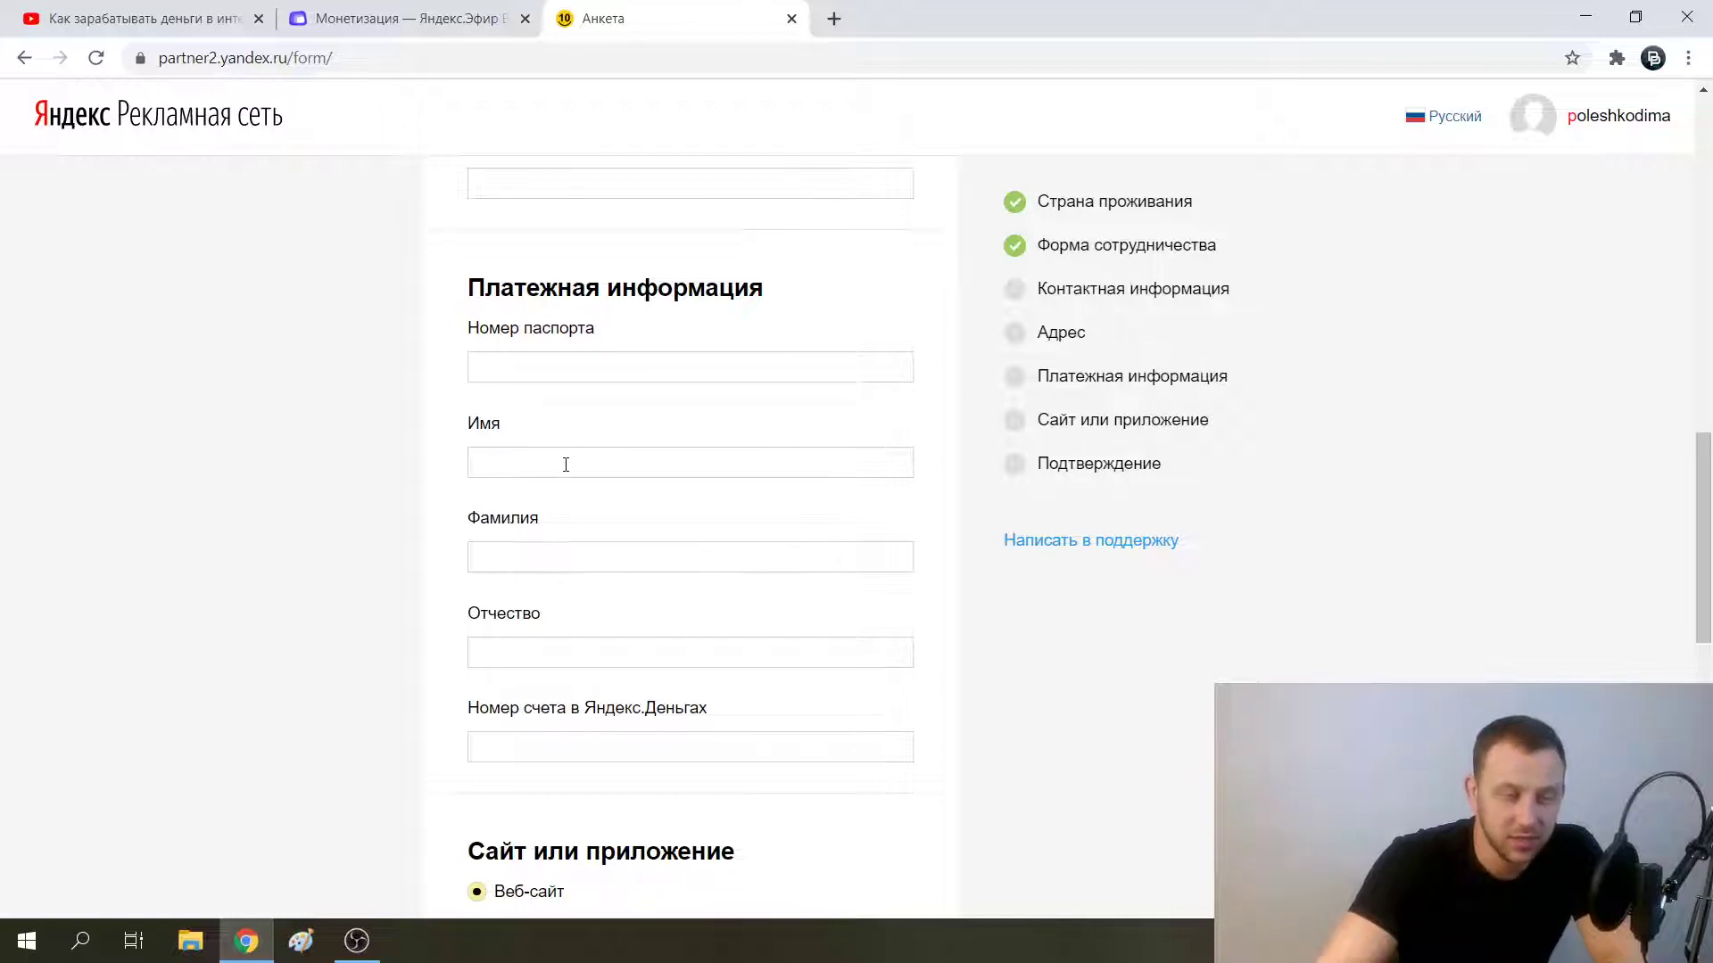
scroll(566, 464, "down", 1)
scroll(598, 439, "down", 1)
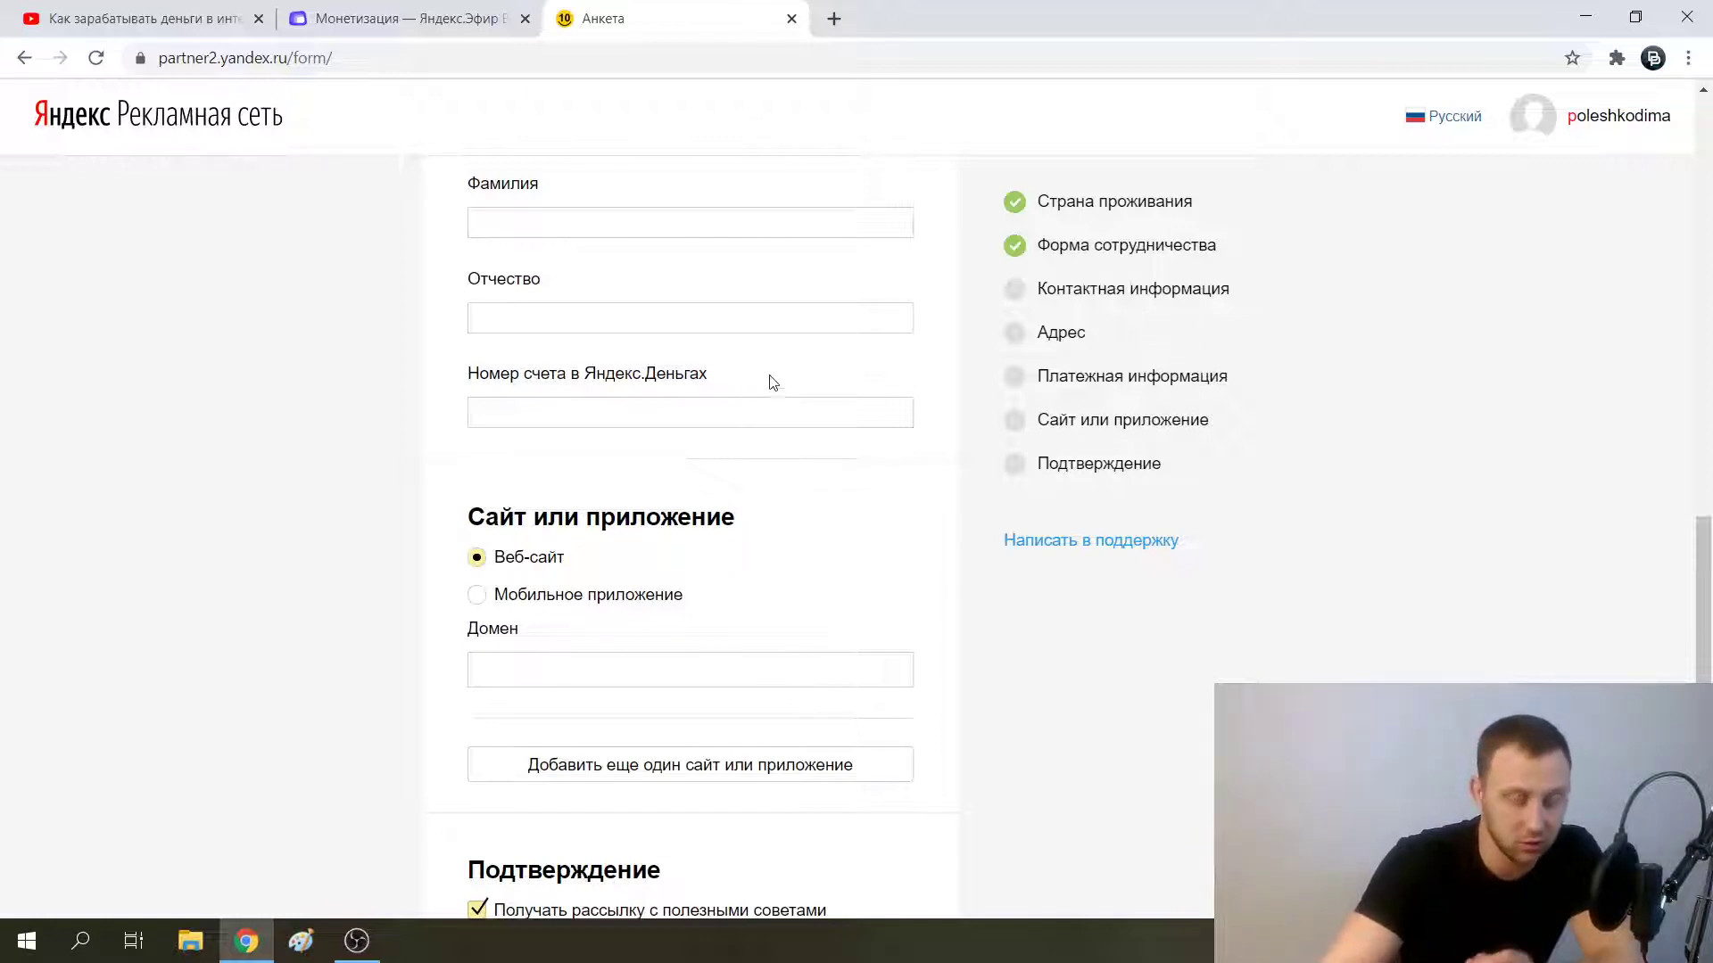
scroll(738, 415, "down", 1)
scroll(726, 451, "down", 1)
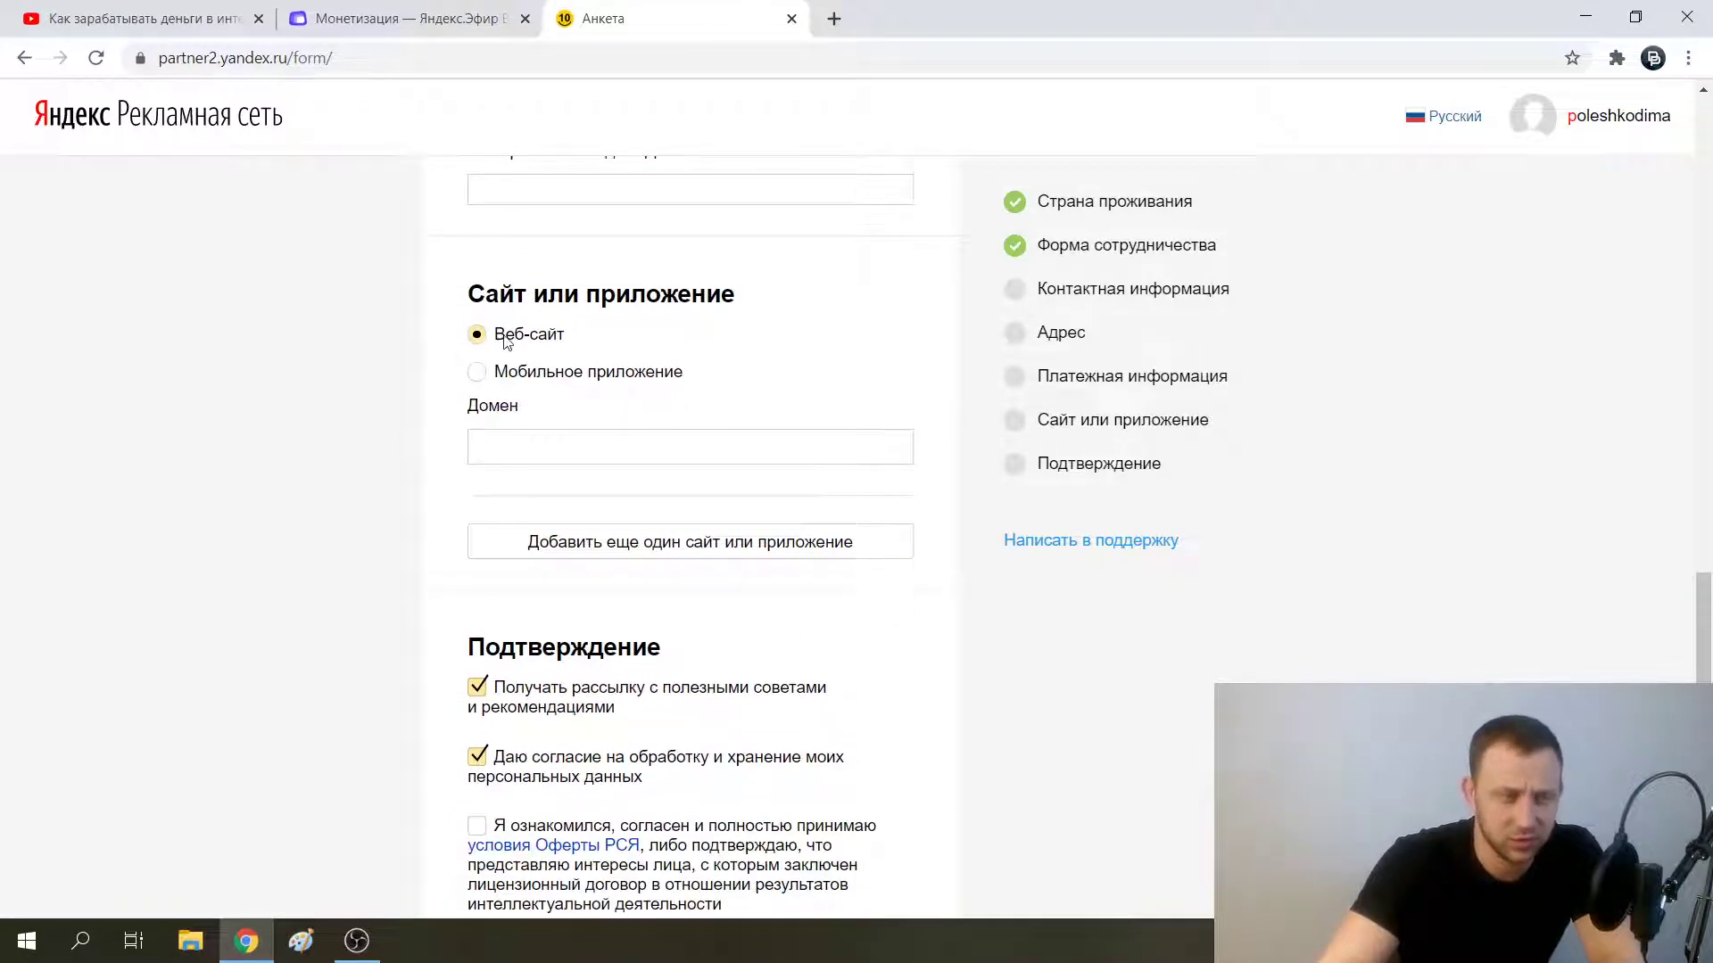
scroll(841, 420, "down", 1)
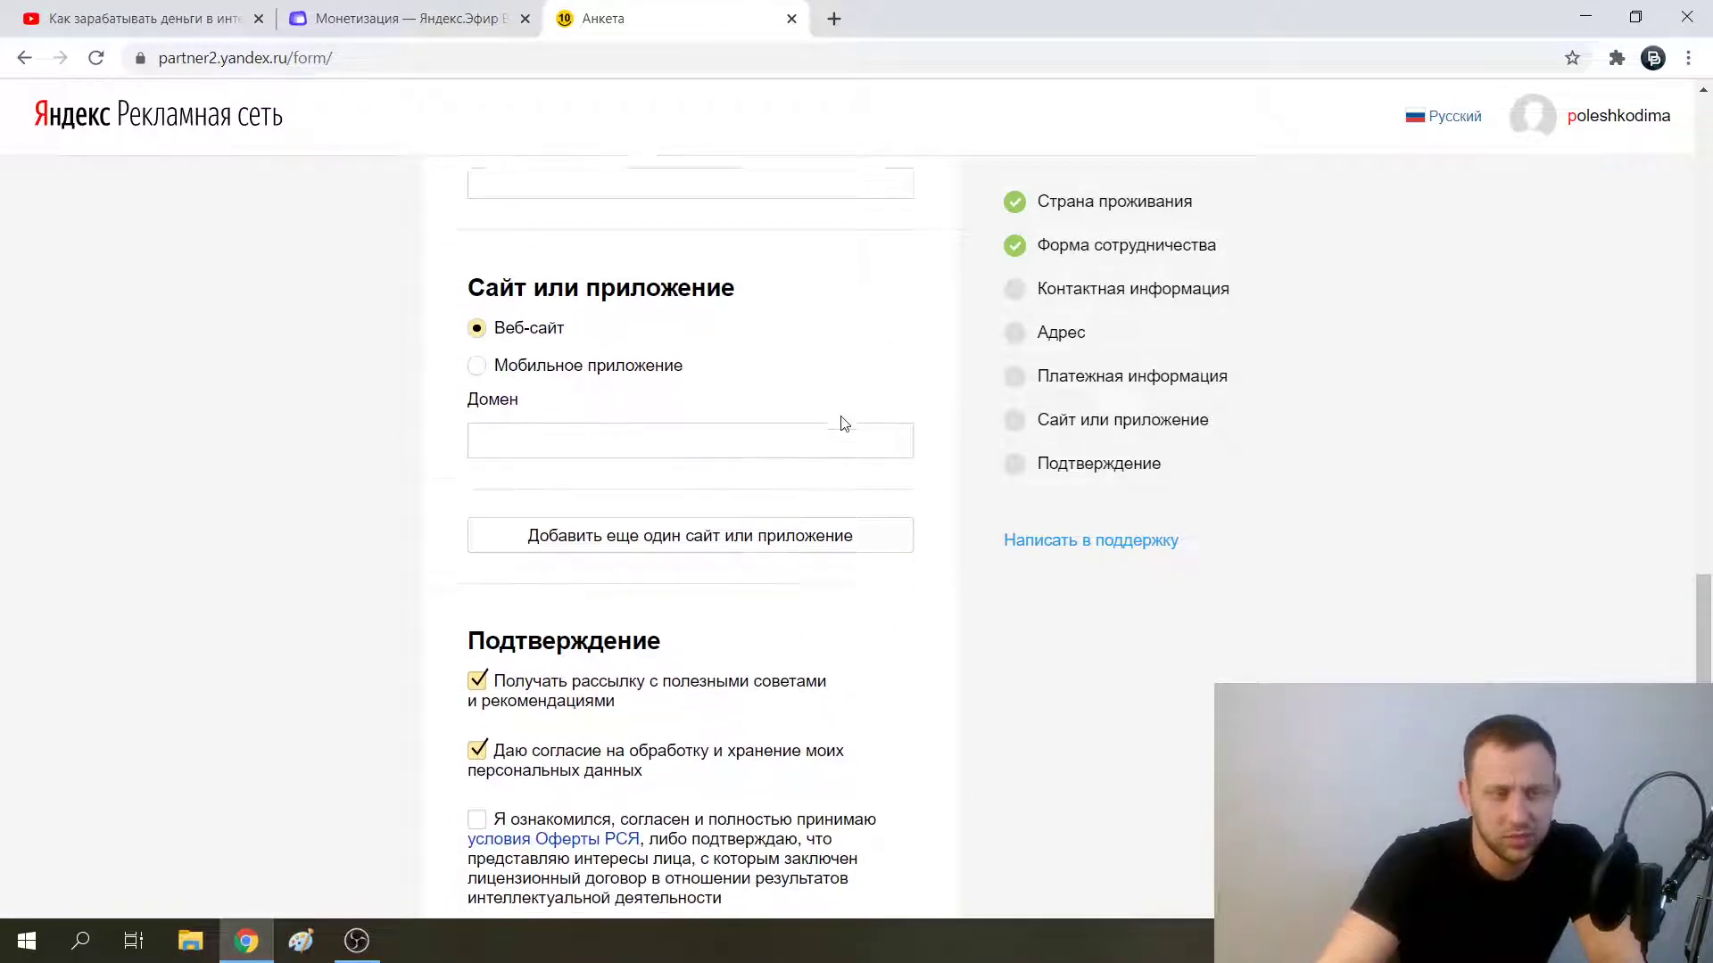
left_click(401, 18)
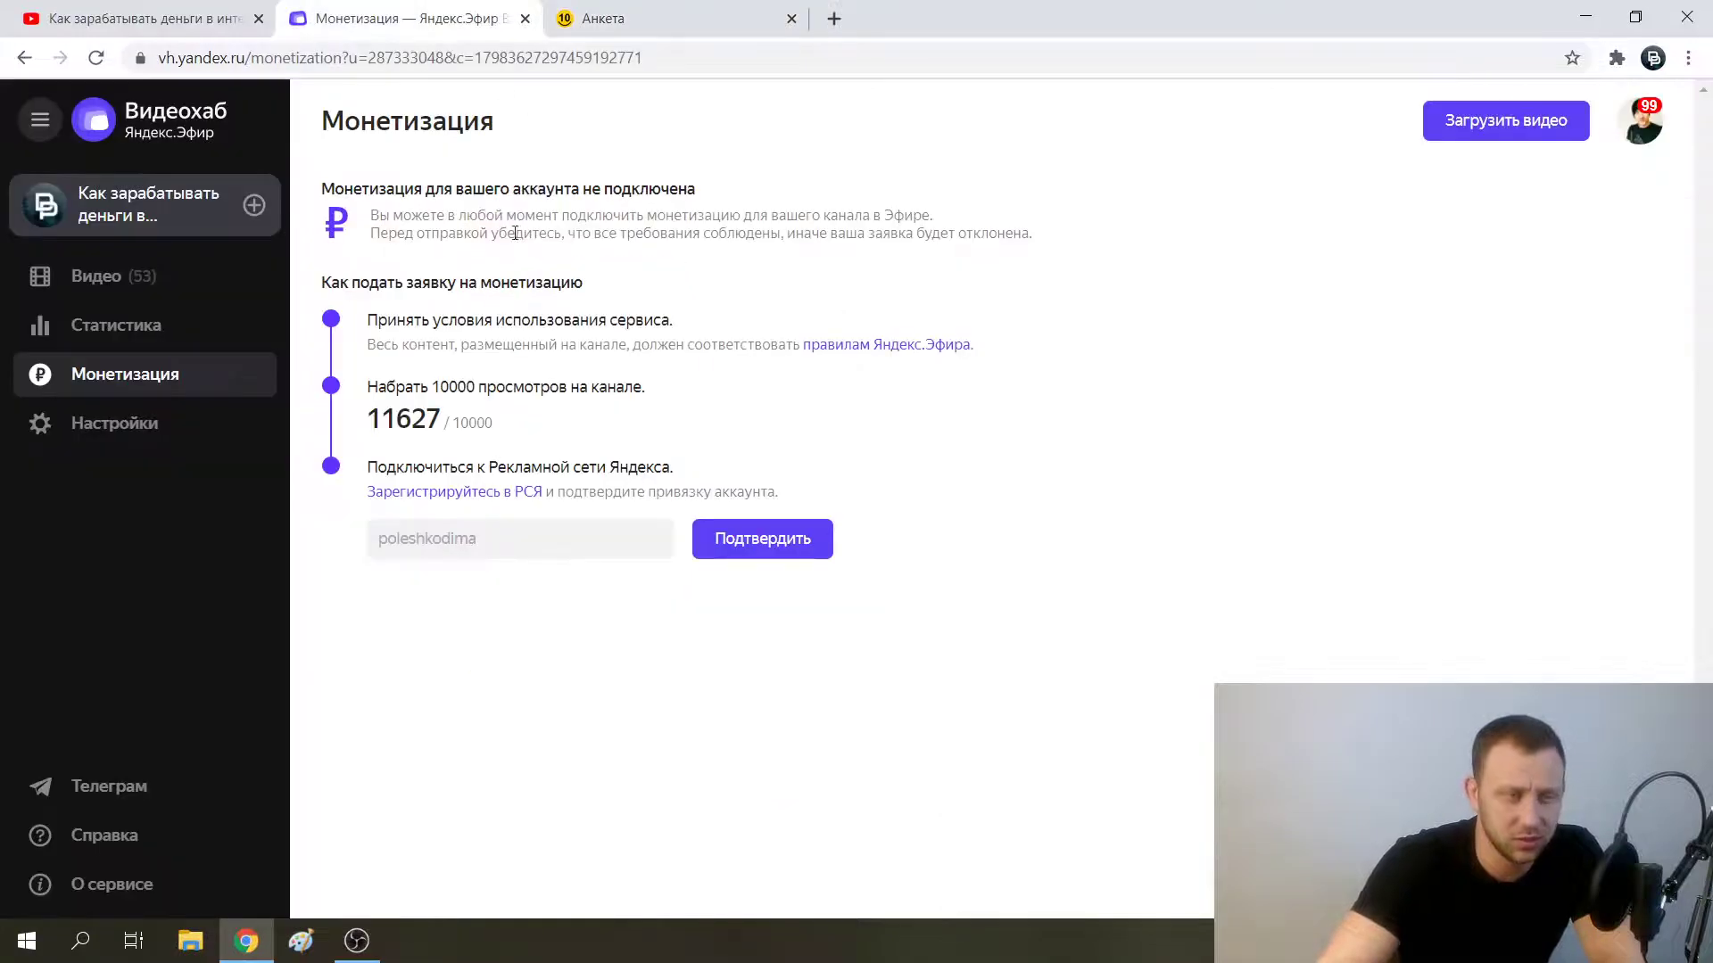
left_click_drag(251, 57, 159, 57)
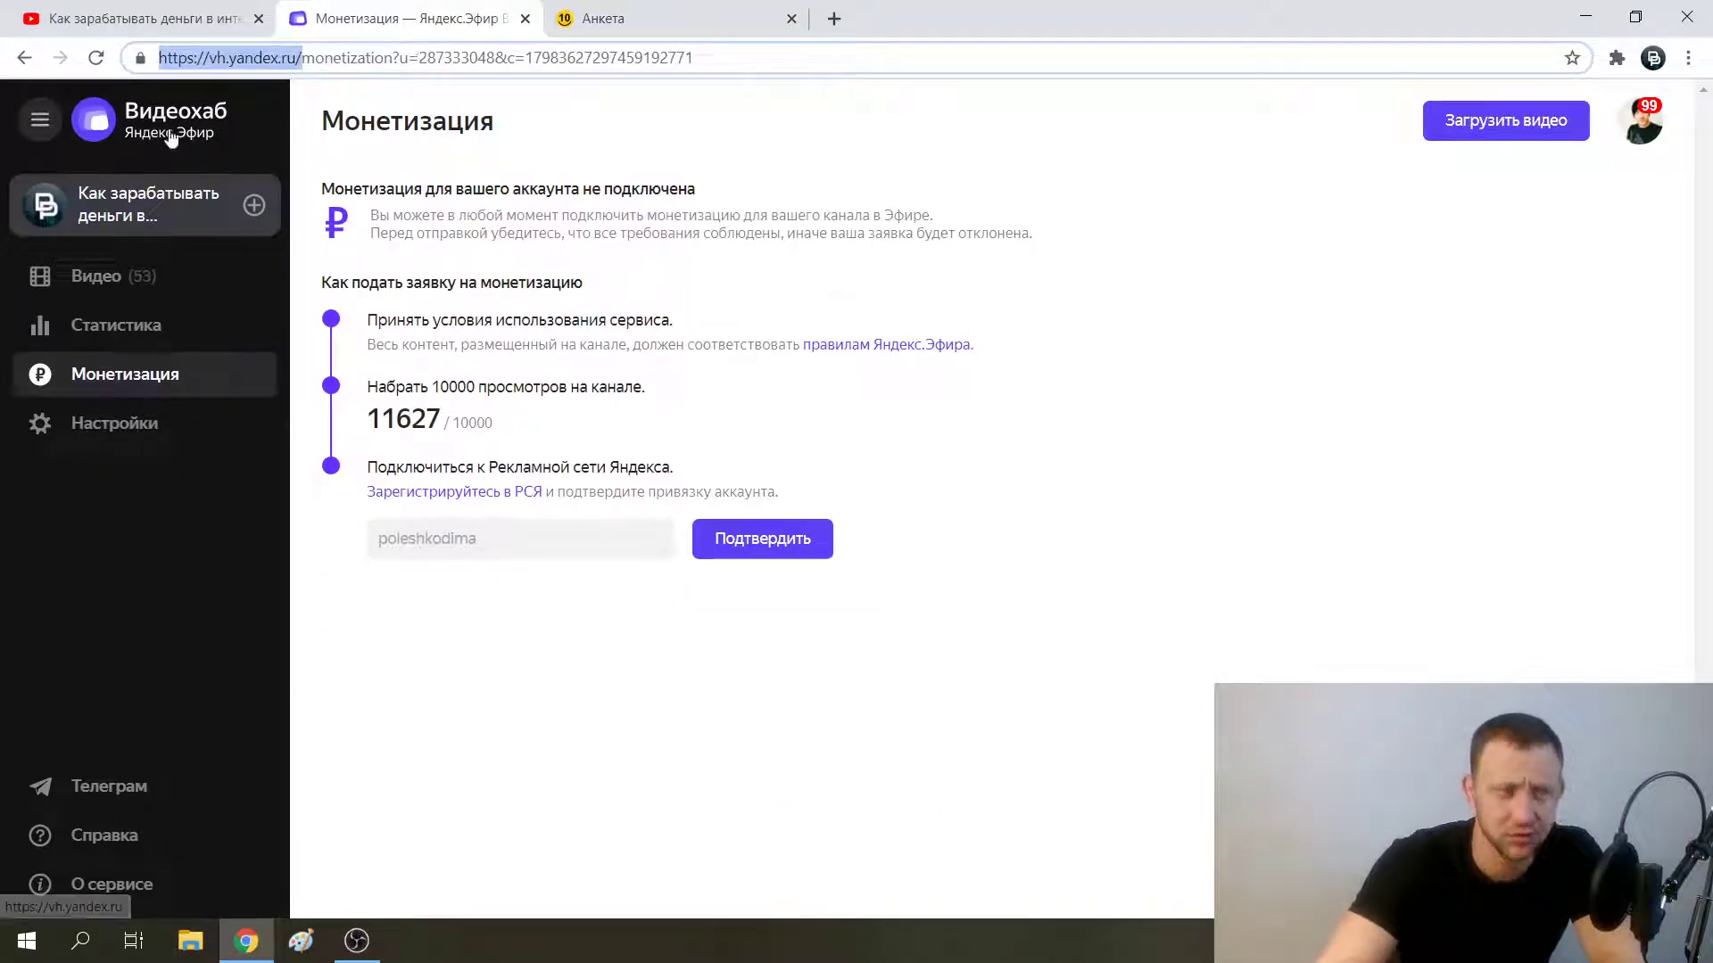
left_click(615, 18)
- Review the consent checkboxes, the ADFOX account option and the submission control in the application's confirmation section
scroll(687, 417, "down", 2)
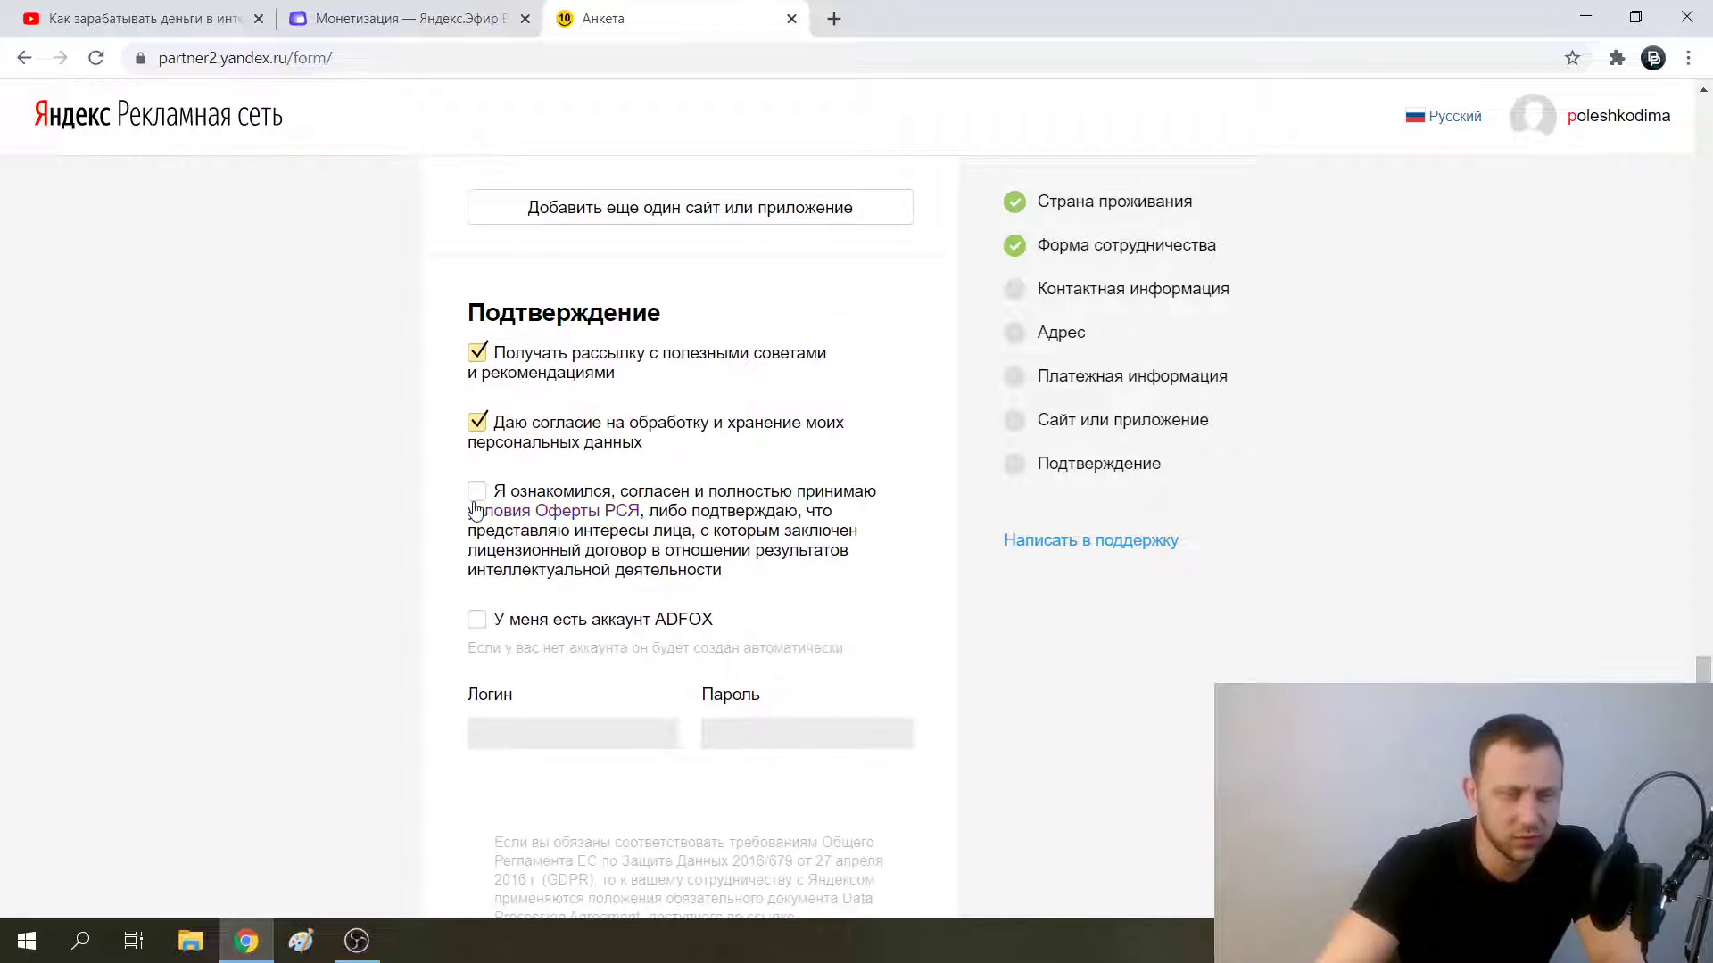
scroll(486, 629, "down", 1)
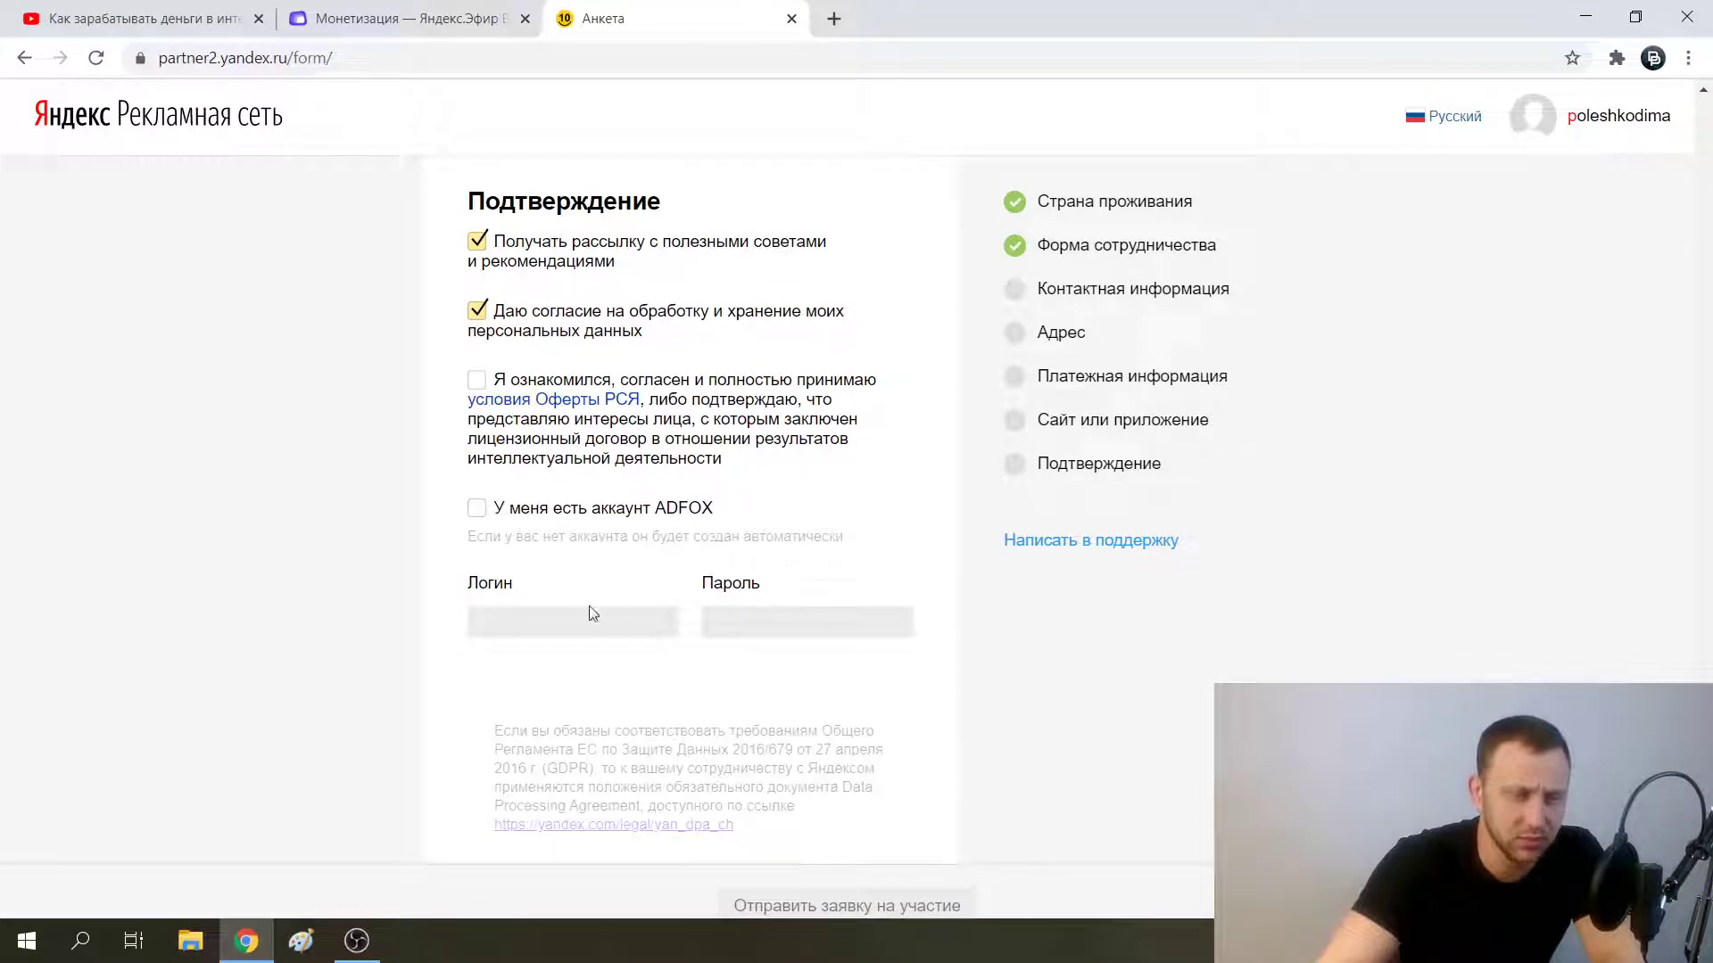
scroll(589, 612, "down", 1)
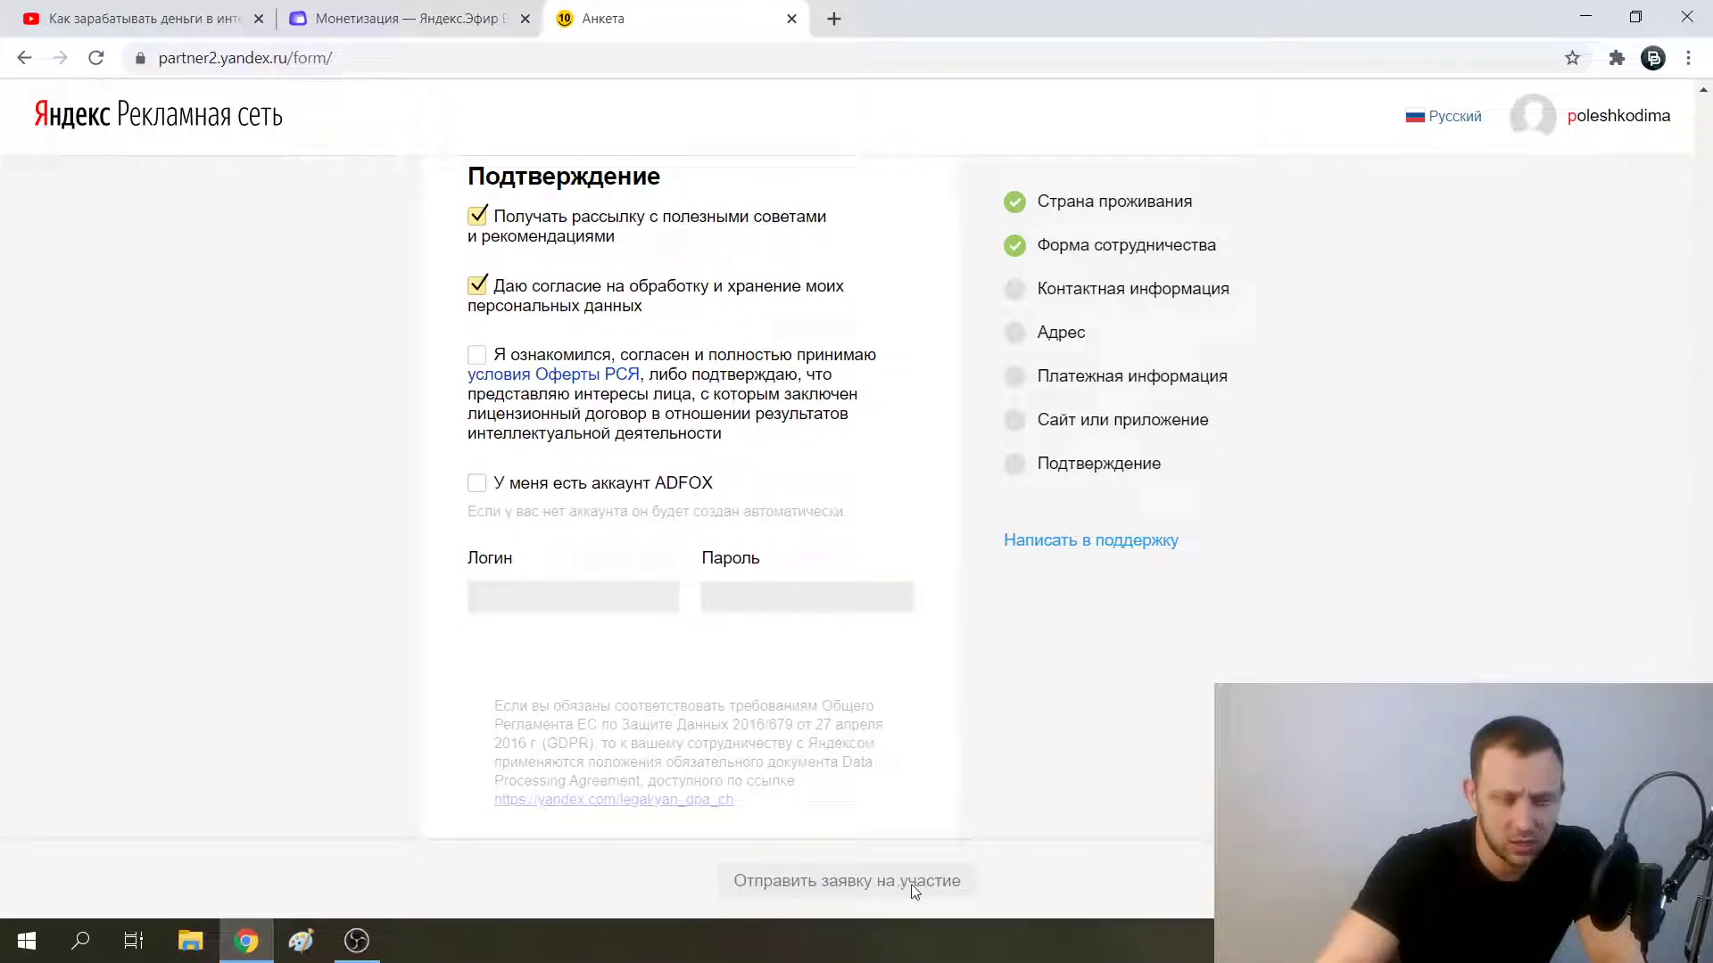
- Go over the whole partner application again, from the country selection to the confirmation section
scroll(1357, 661, "up", 20)
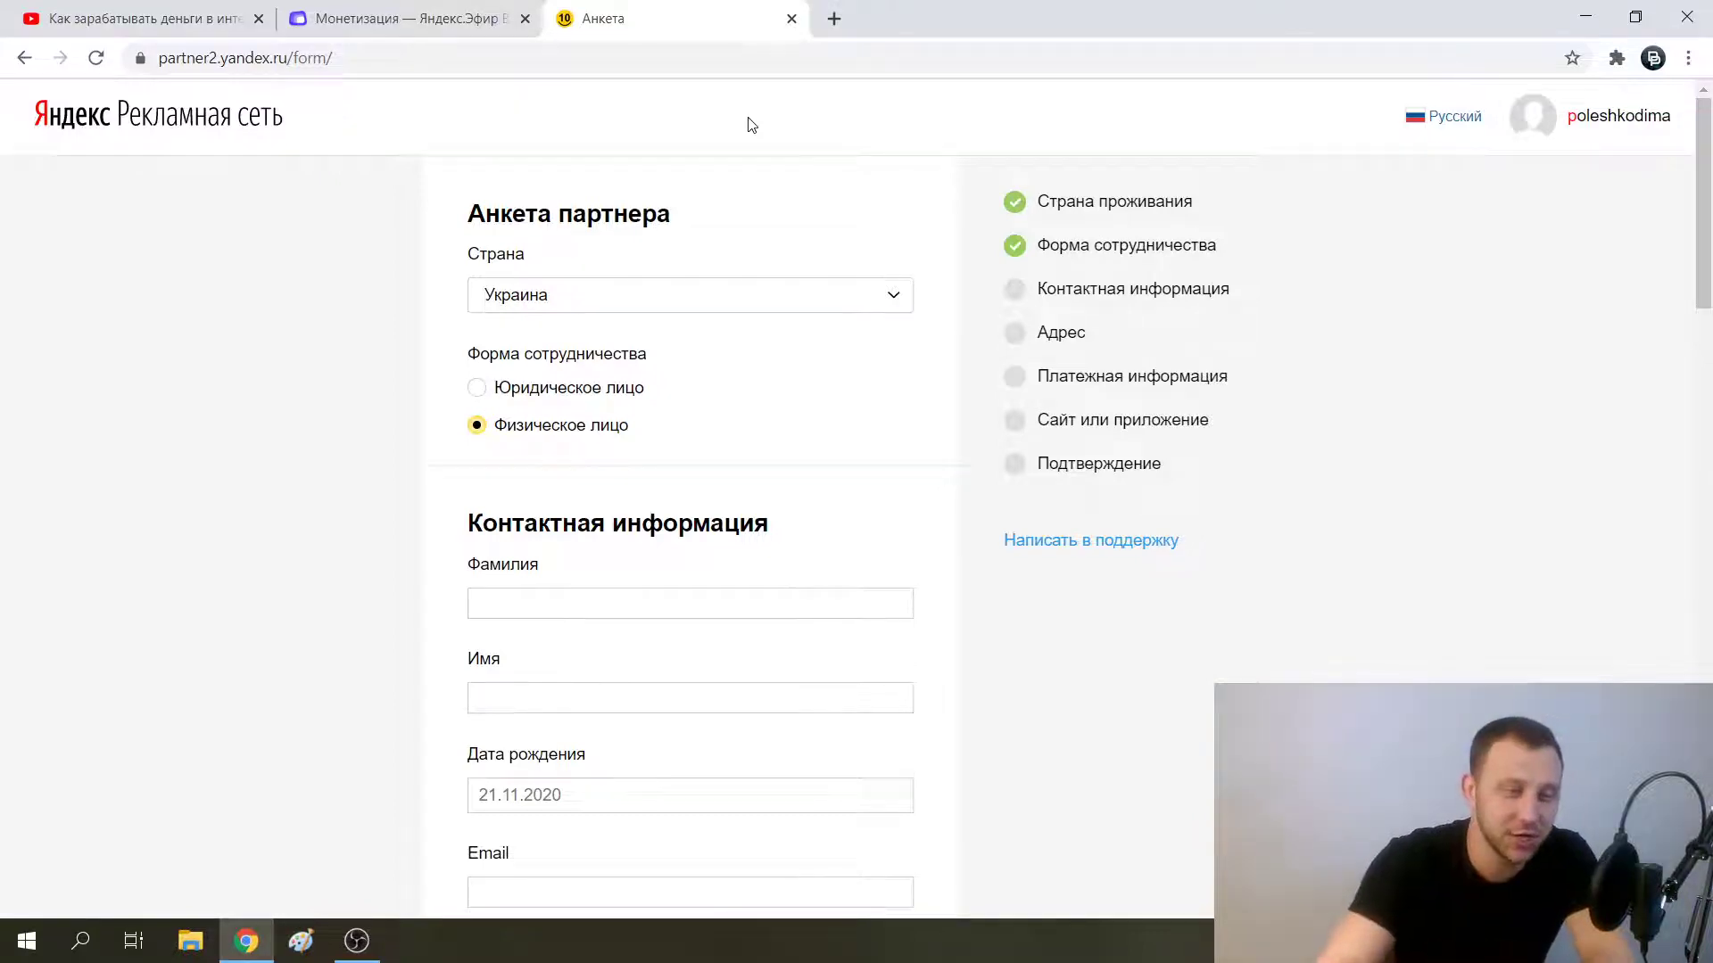
scroll(727, 421, "down", 7)
scroll(949, 425, "down", 1)
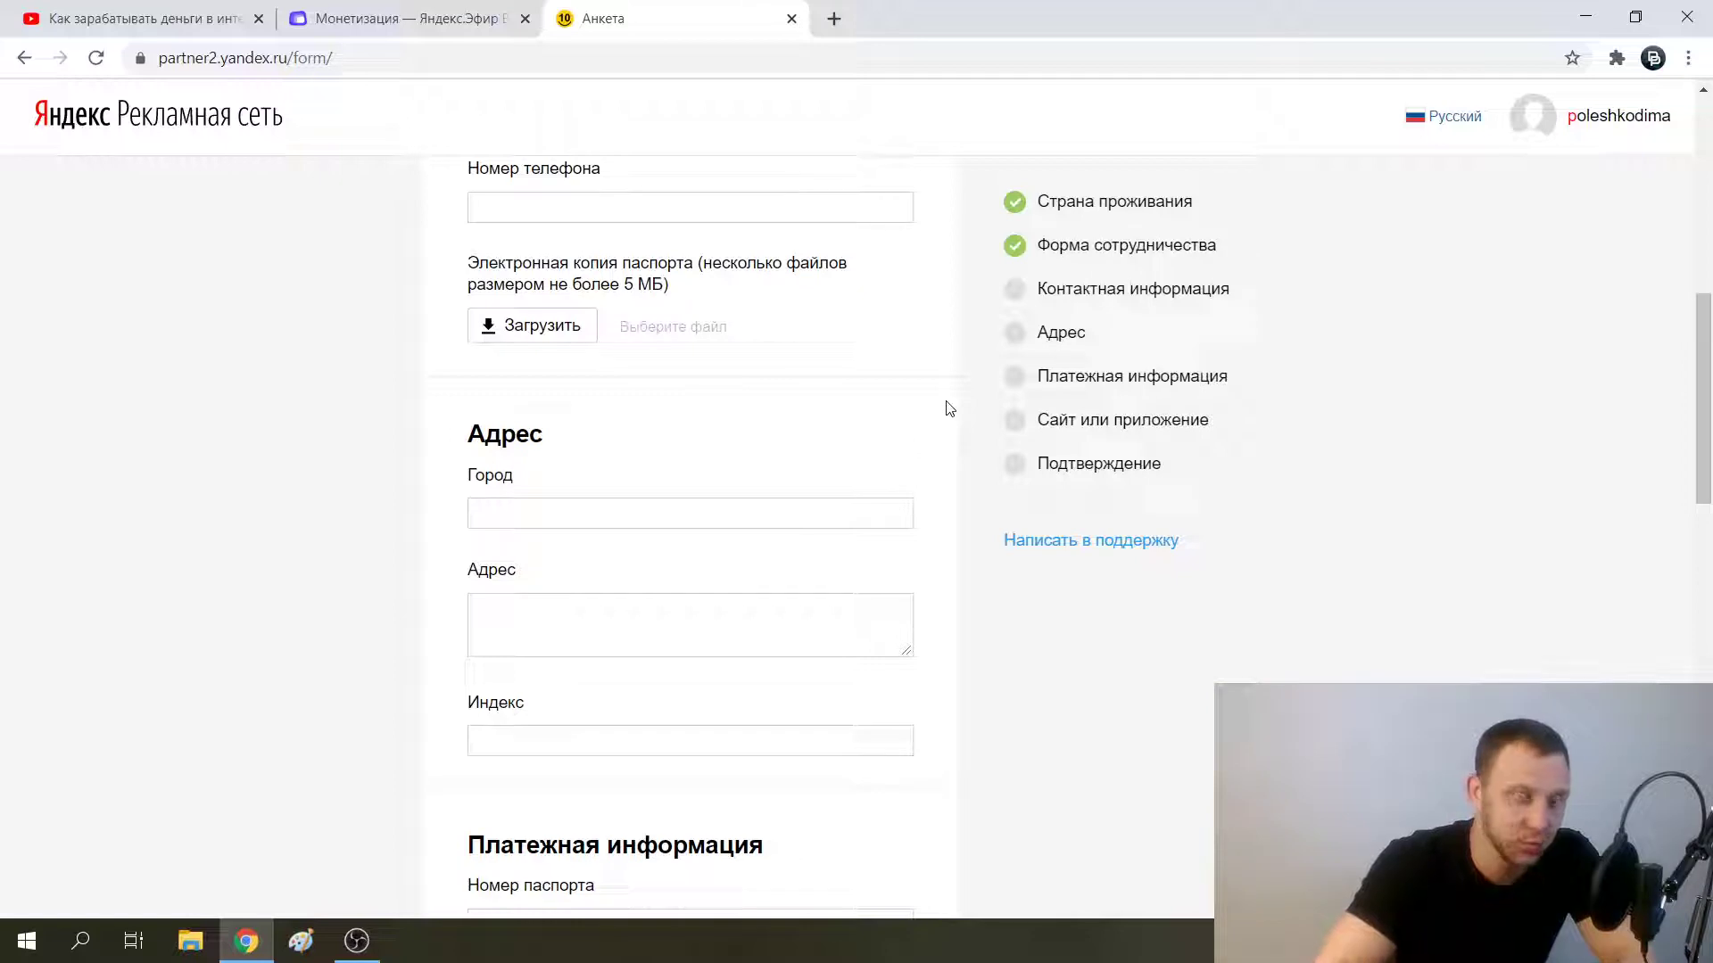
scroll(876, 440, "down", 5)
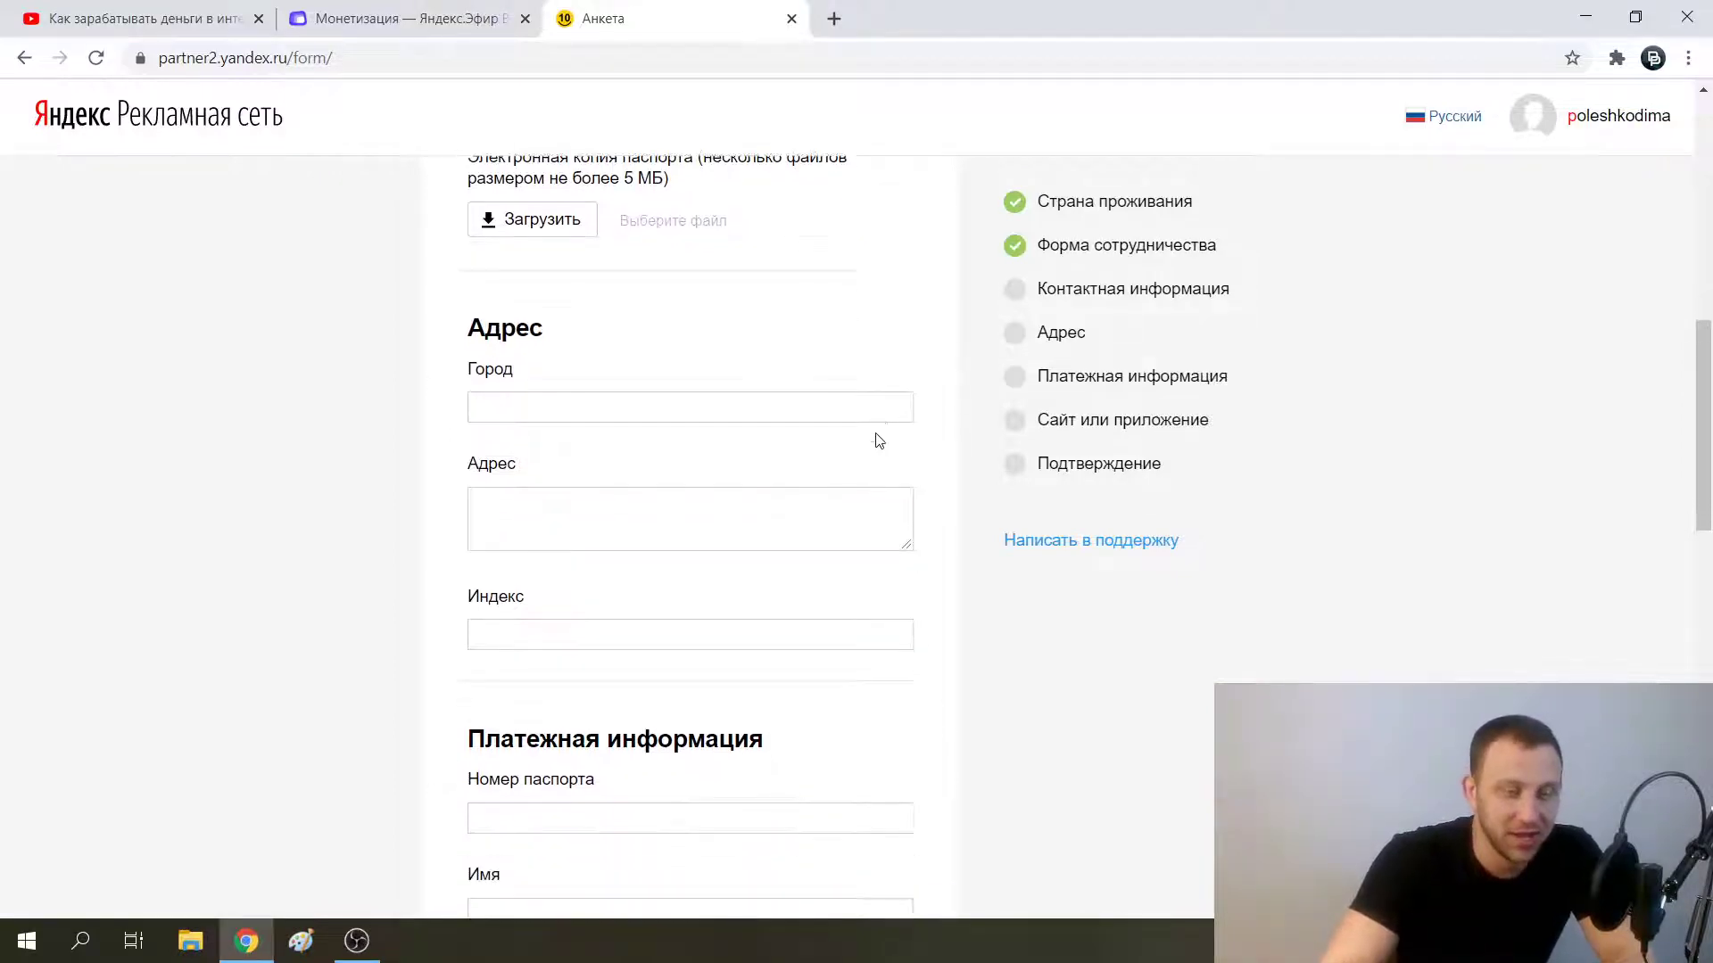
scroll(937, 562, "down", 2)
scroll(967, 620, "up", 7)
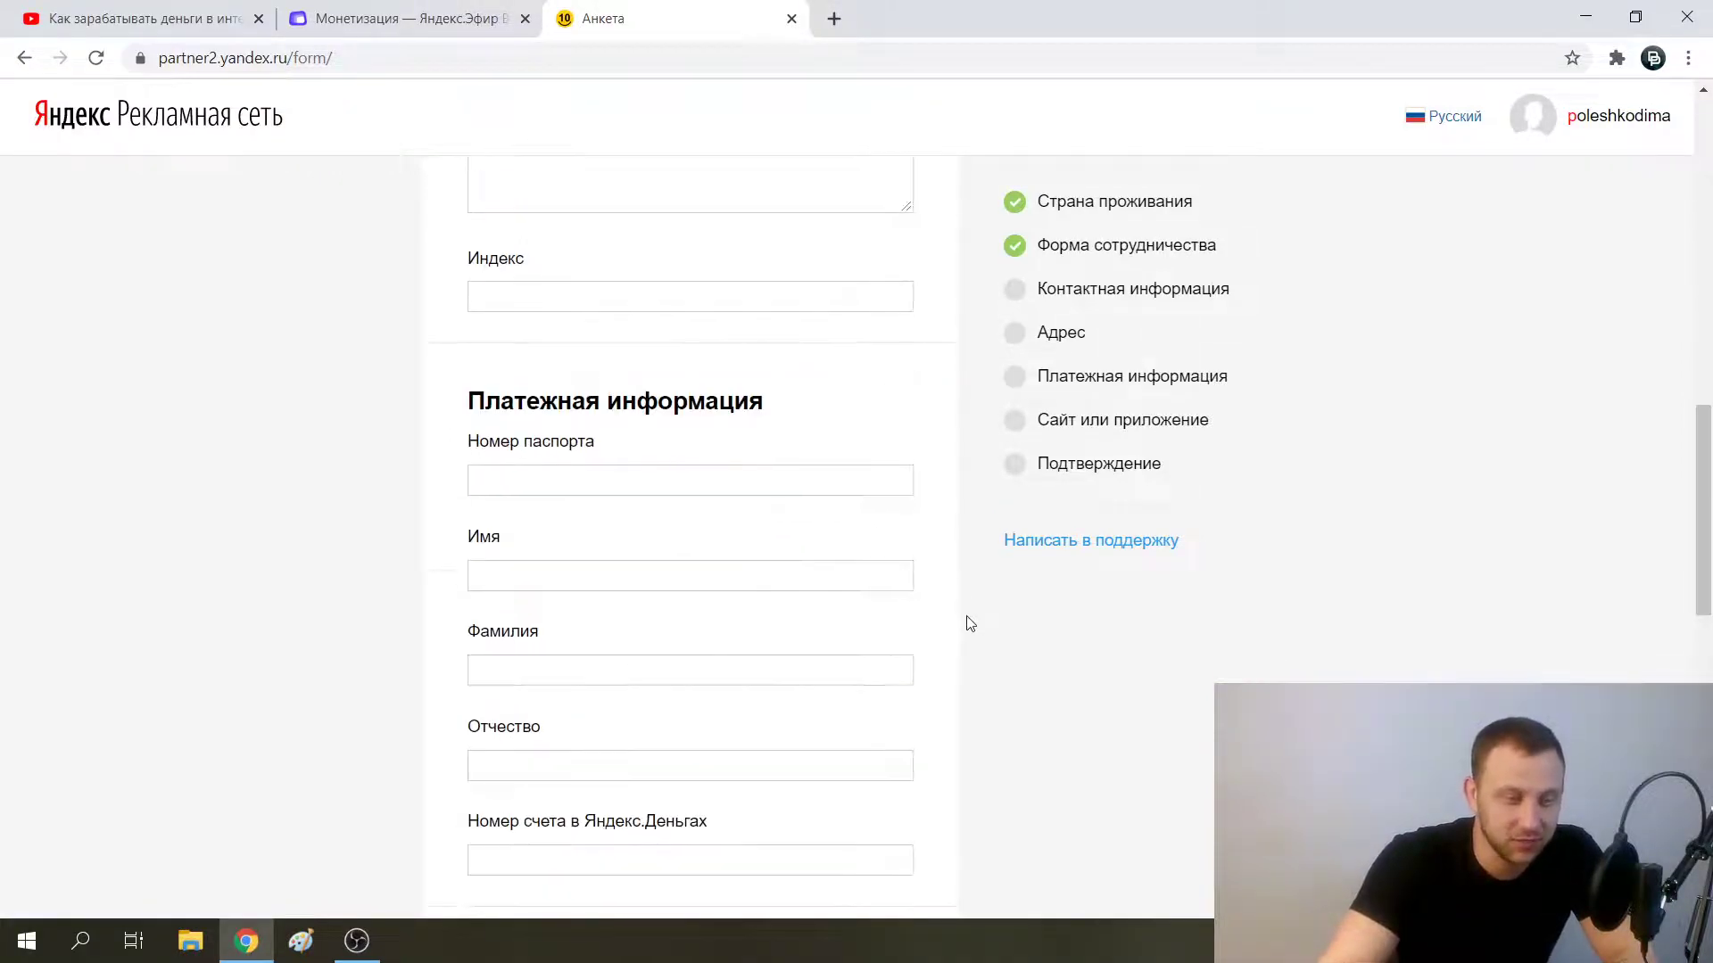
scroll(967, 616, "up", 7)
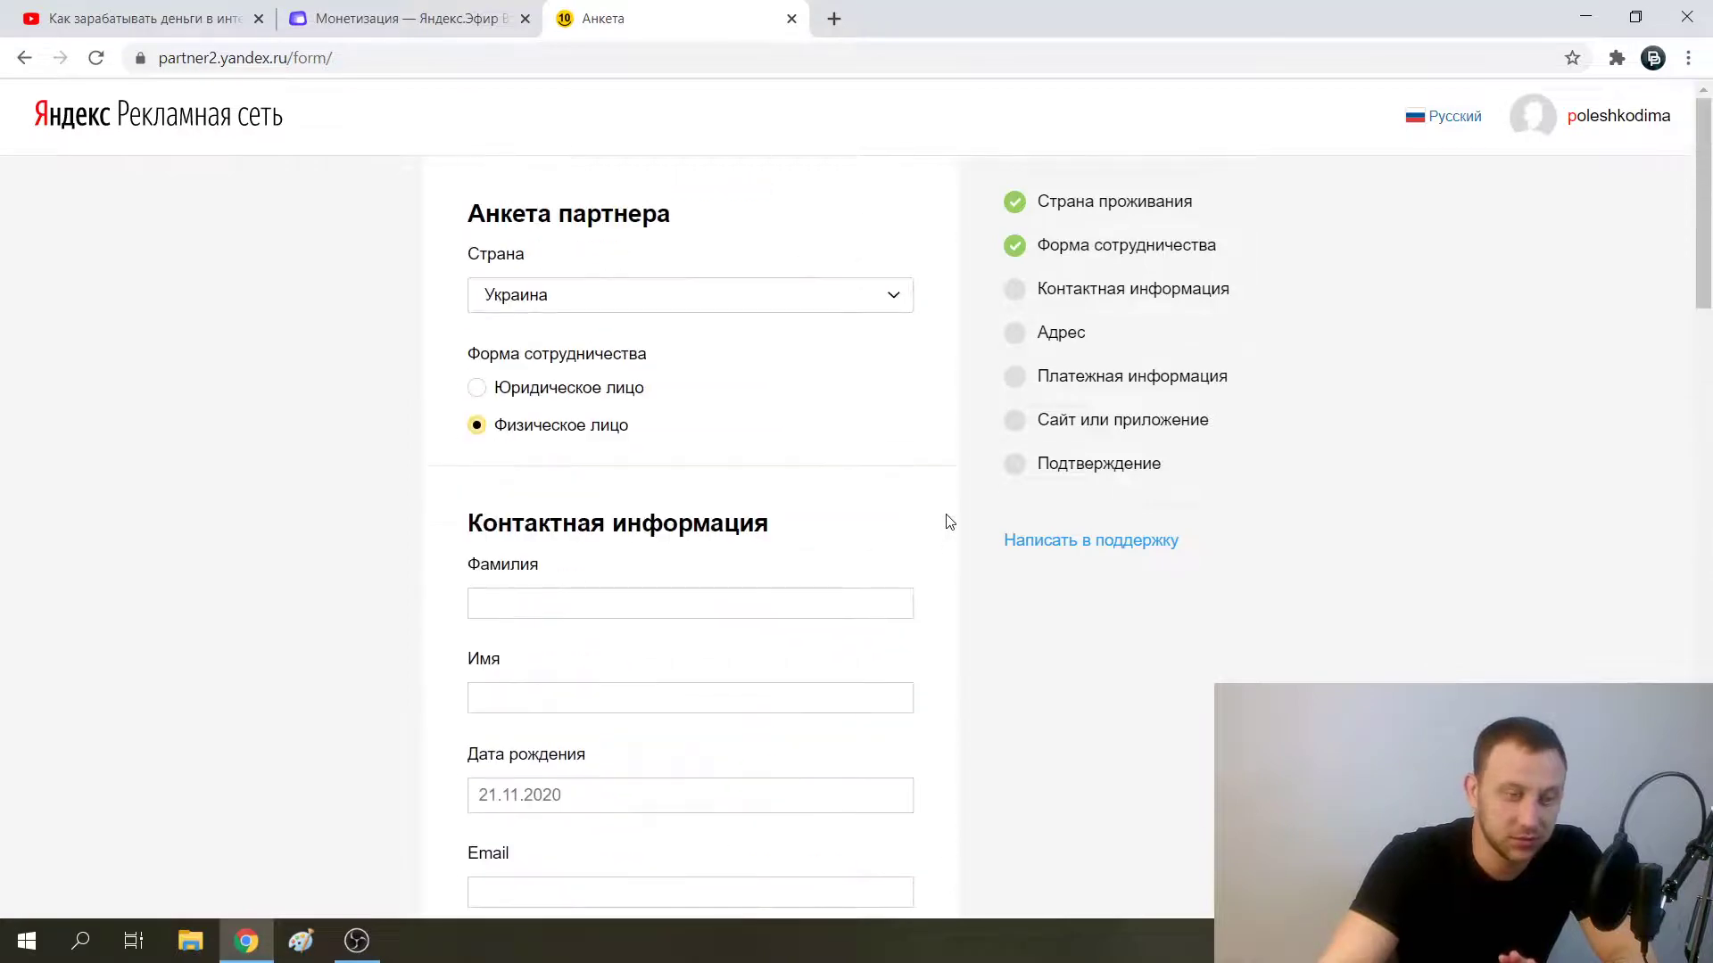
scroll(951, 491, "down", 15)
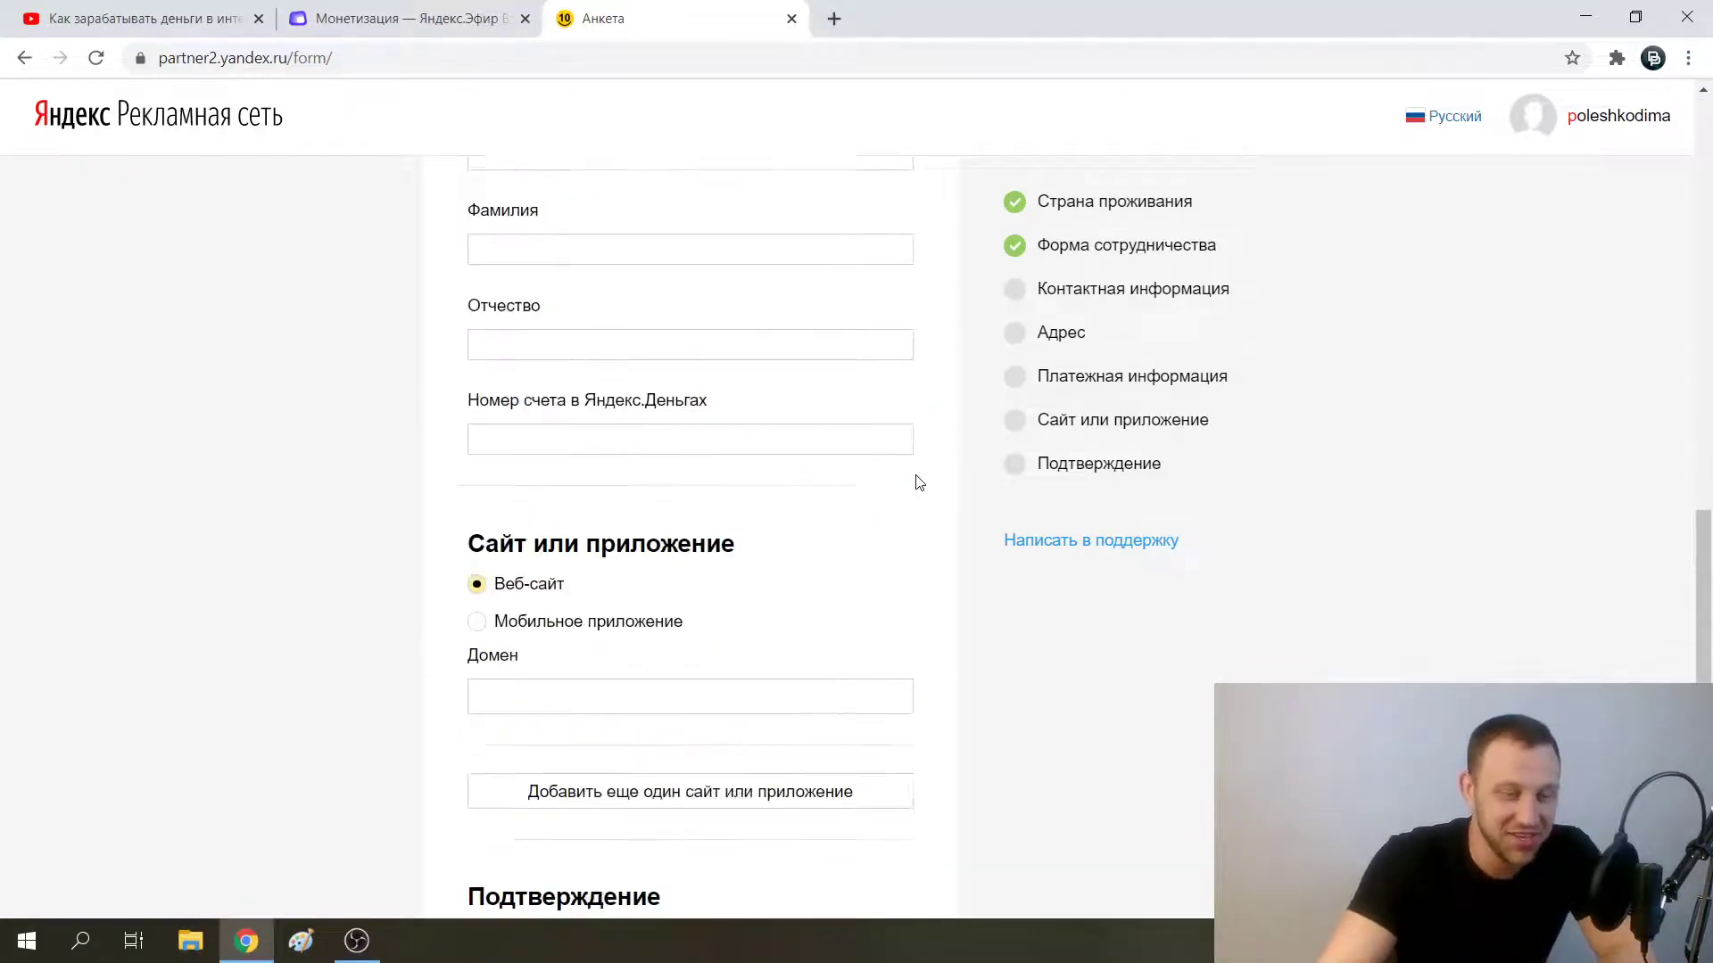
scroll(928, 455, "down", 4)
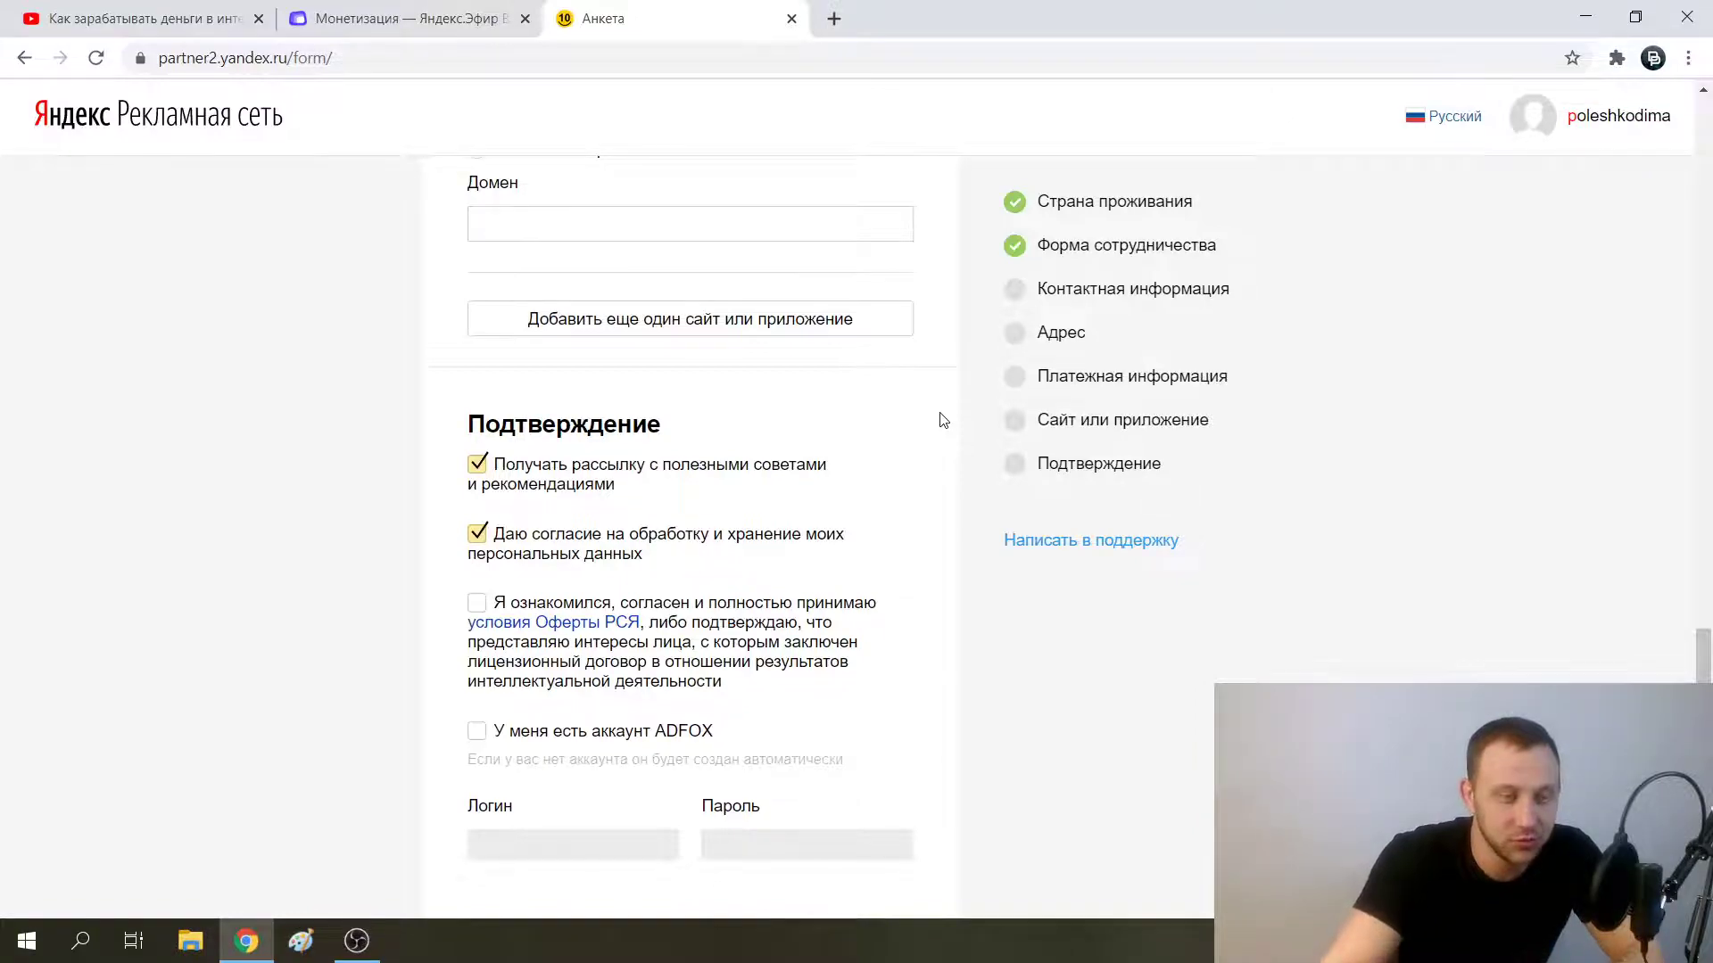
- Examine the passport number field in the payment information and the passport copy requirement in the contact information
scroll(937, 413, "up", 9)
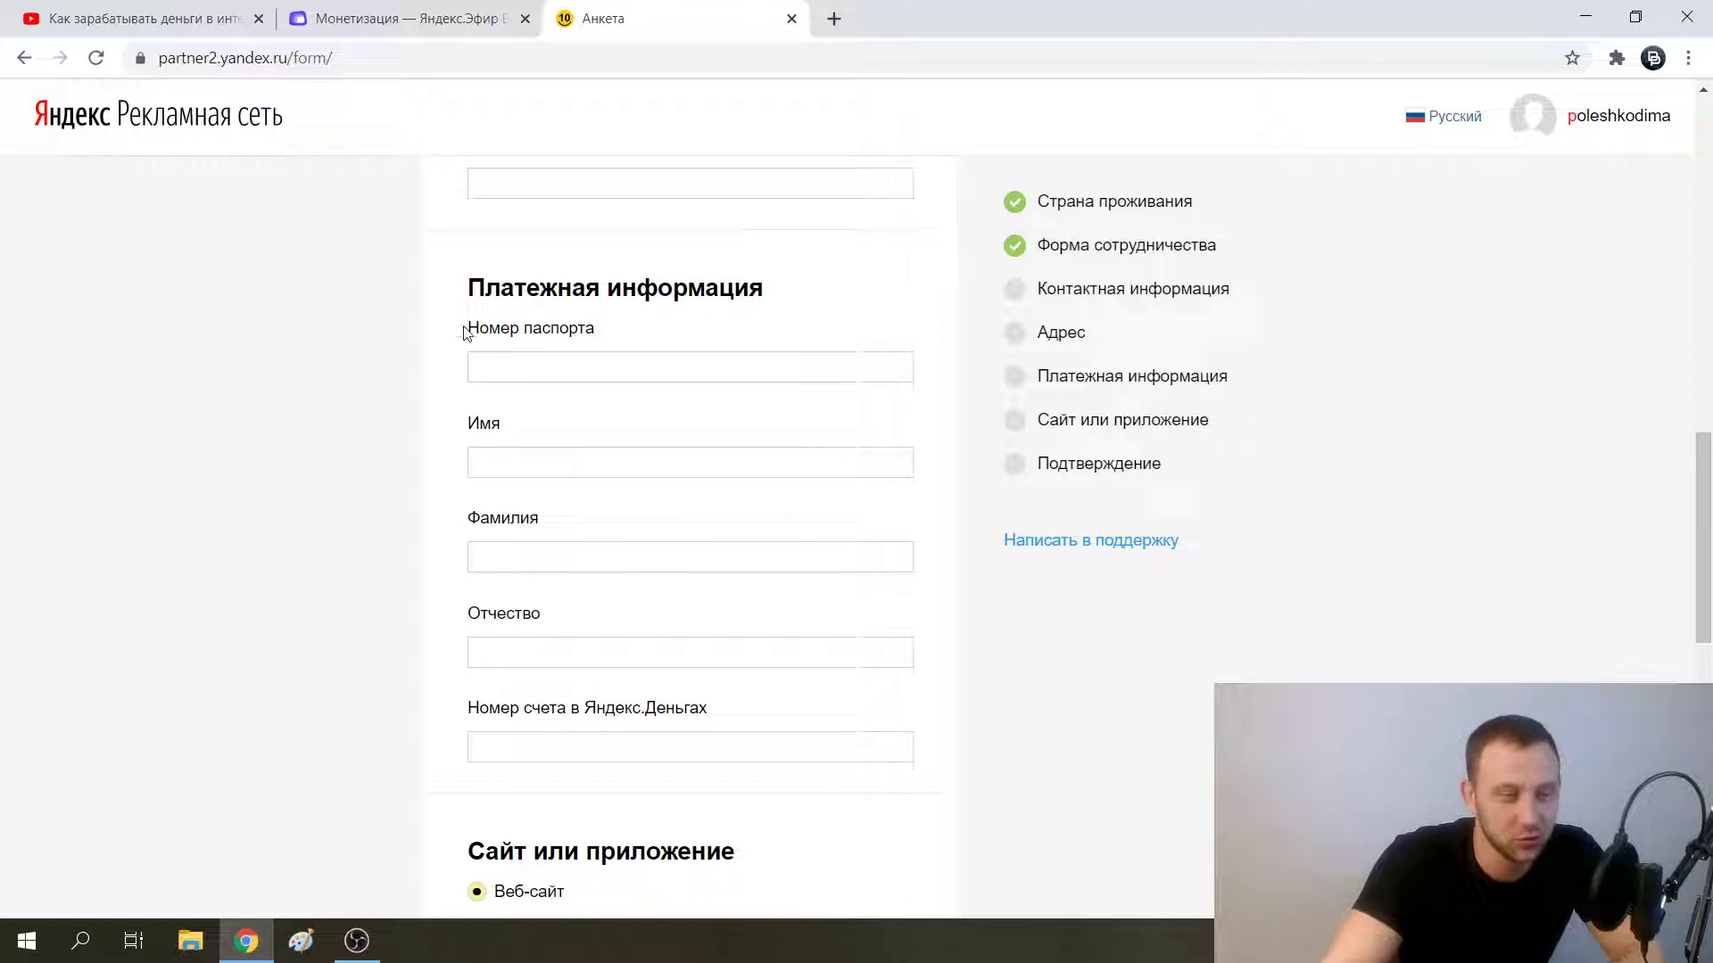
left_click_drag(463, 330, 894, 382)
left_click(957, 293)
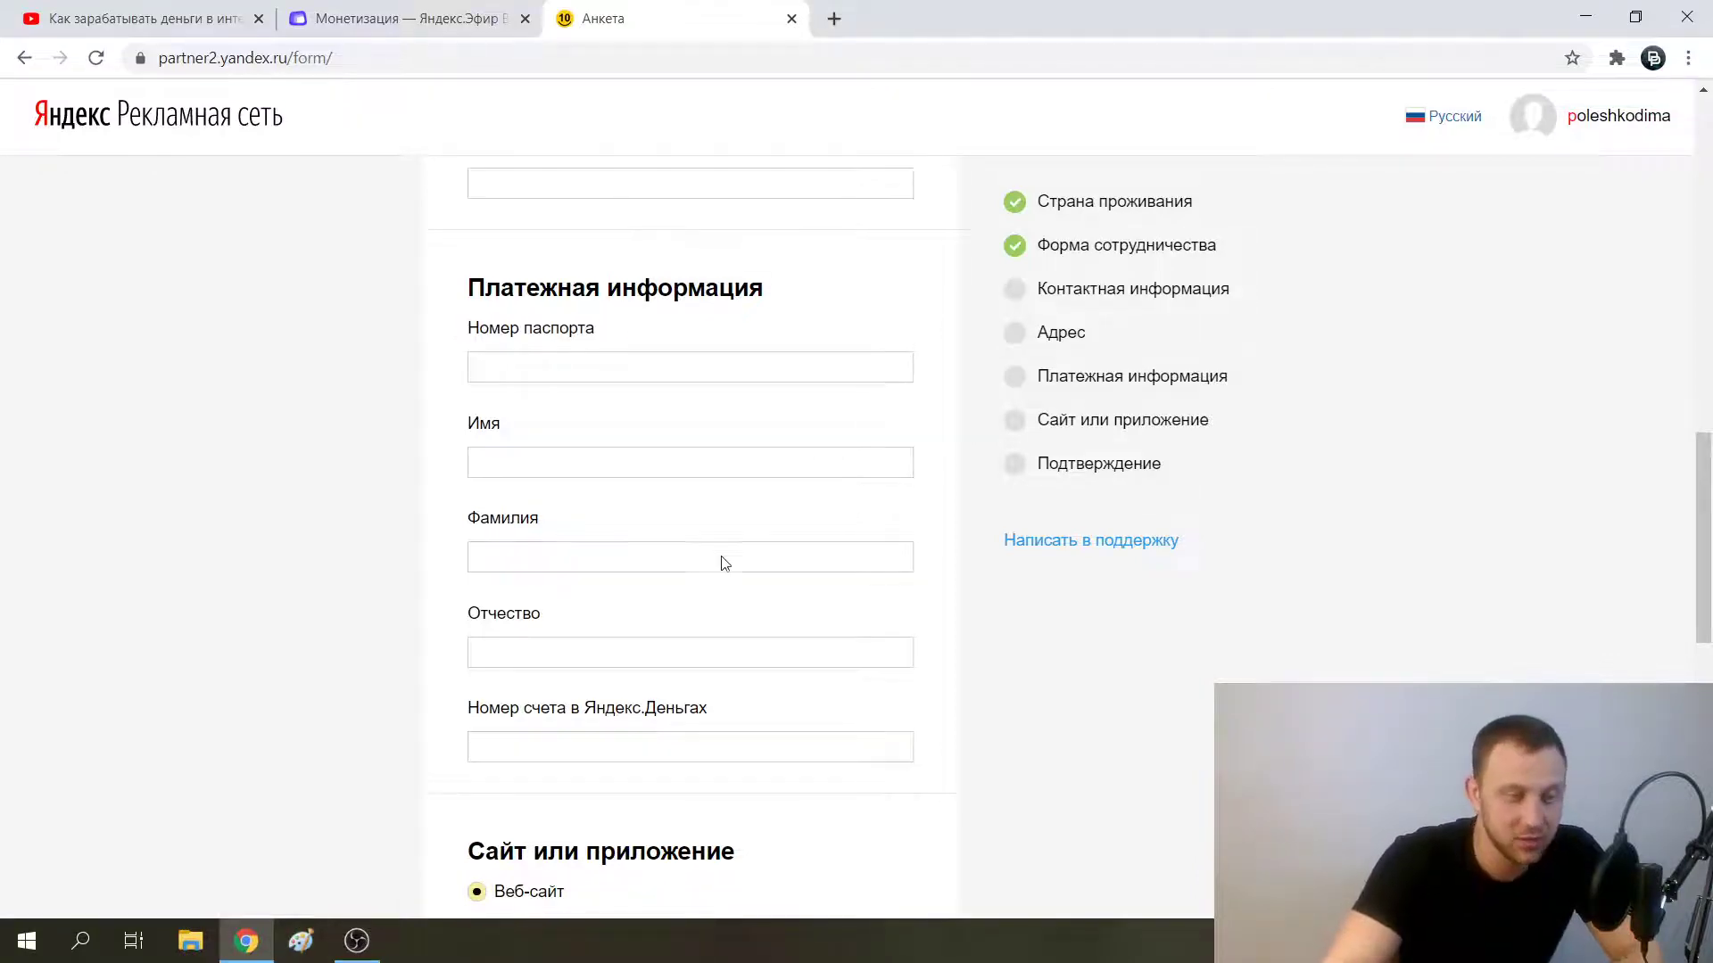
scroll(719, 562, "up", 10)
scroll(814, 664, "up", 4)
scroll(600, 650, "down", 6)
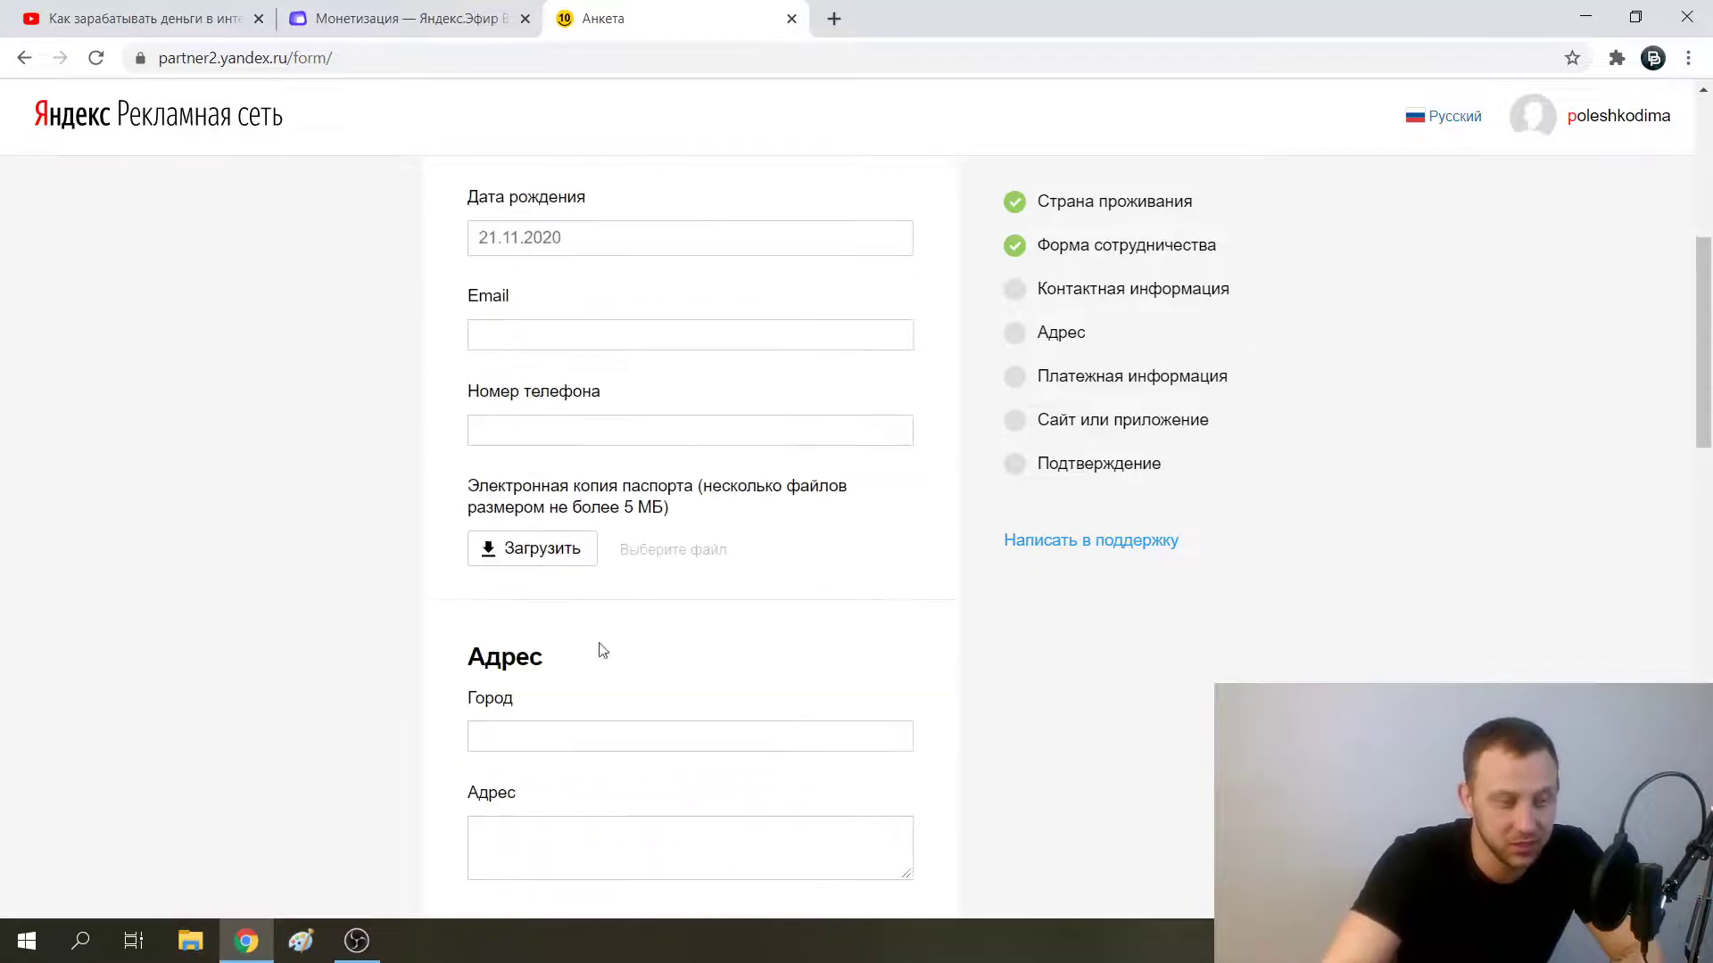
left_click_drag(466, 487, 800, 489)
left_click(944, 537)
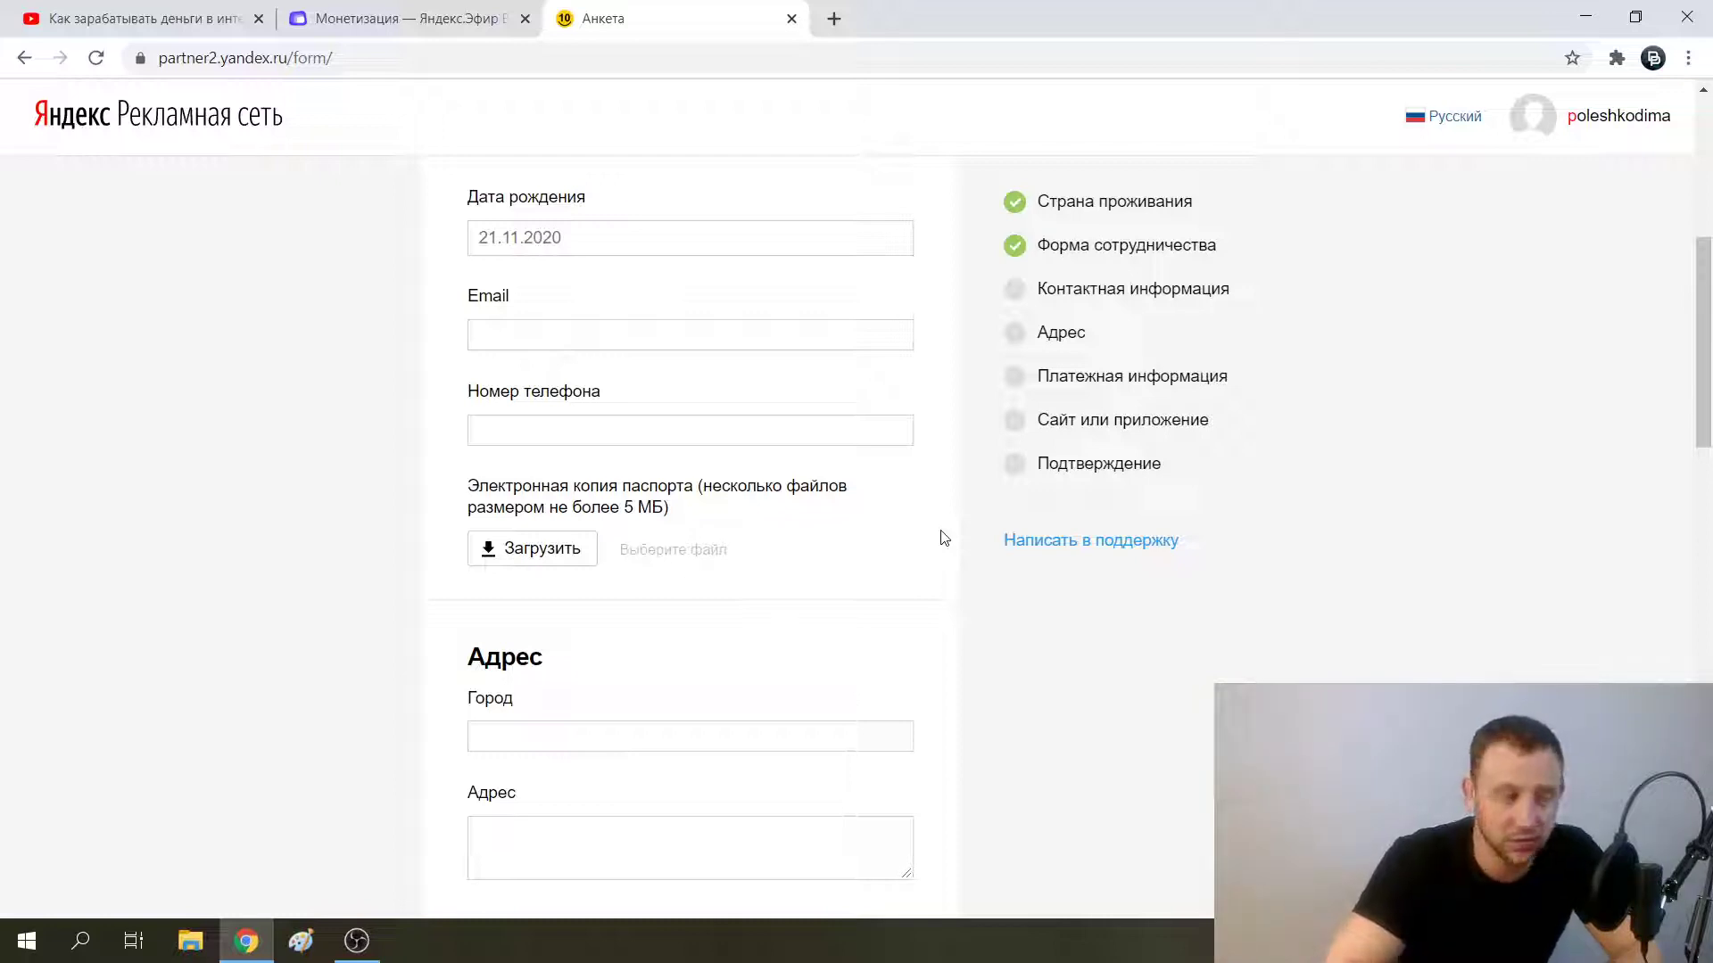
- Revisit the channel's monetization requirements, and look over the application's contact, address and payment fields again
left_click(436, 9)
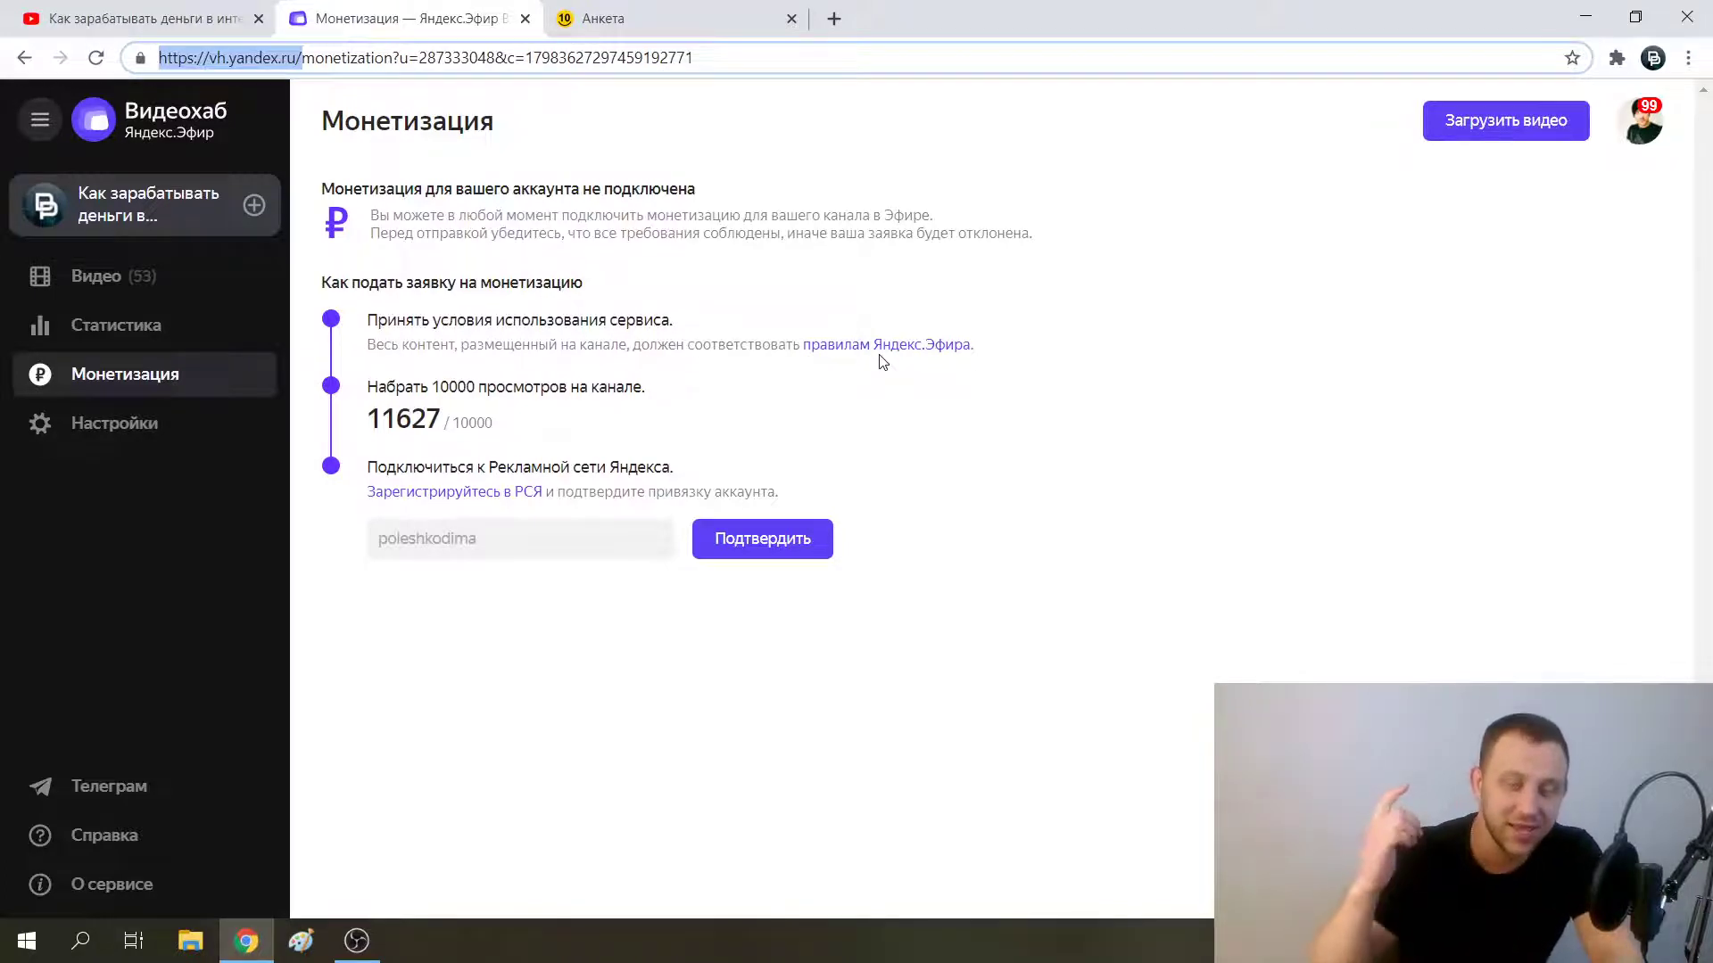
left_click(621, 11)
scroll(753, 402, "up", 6)
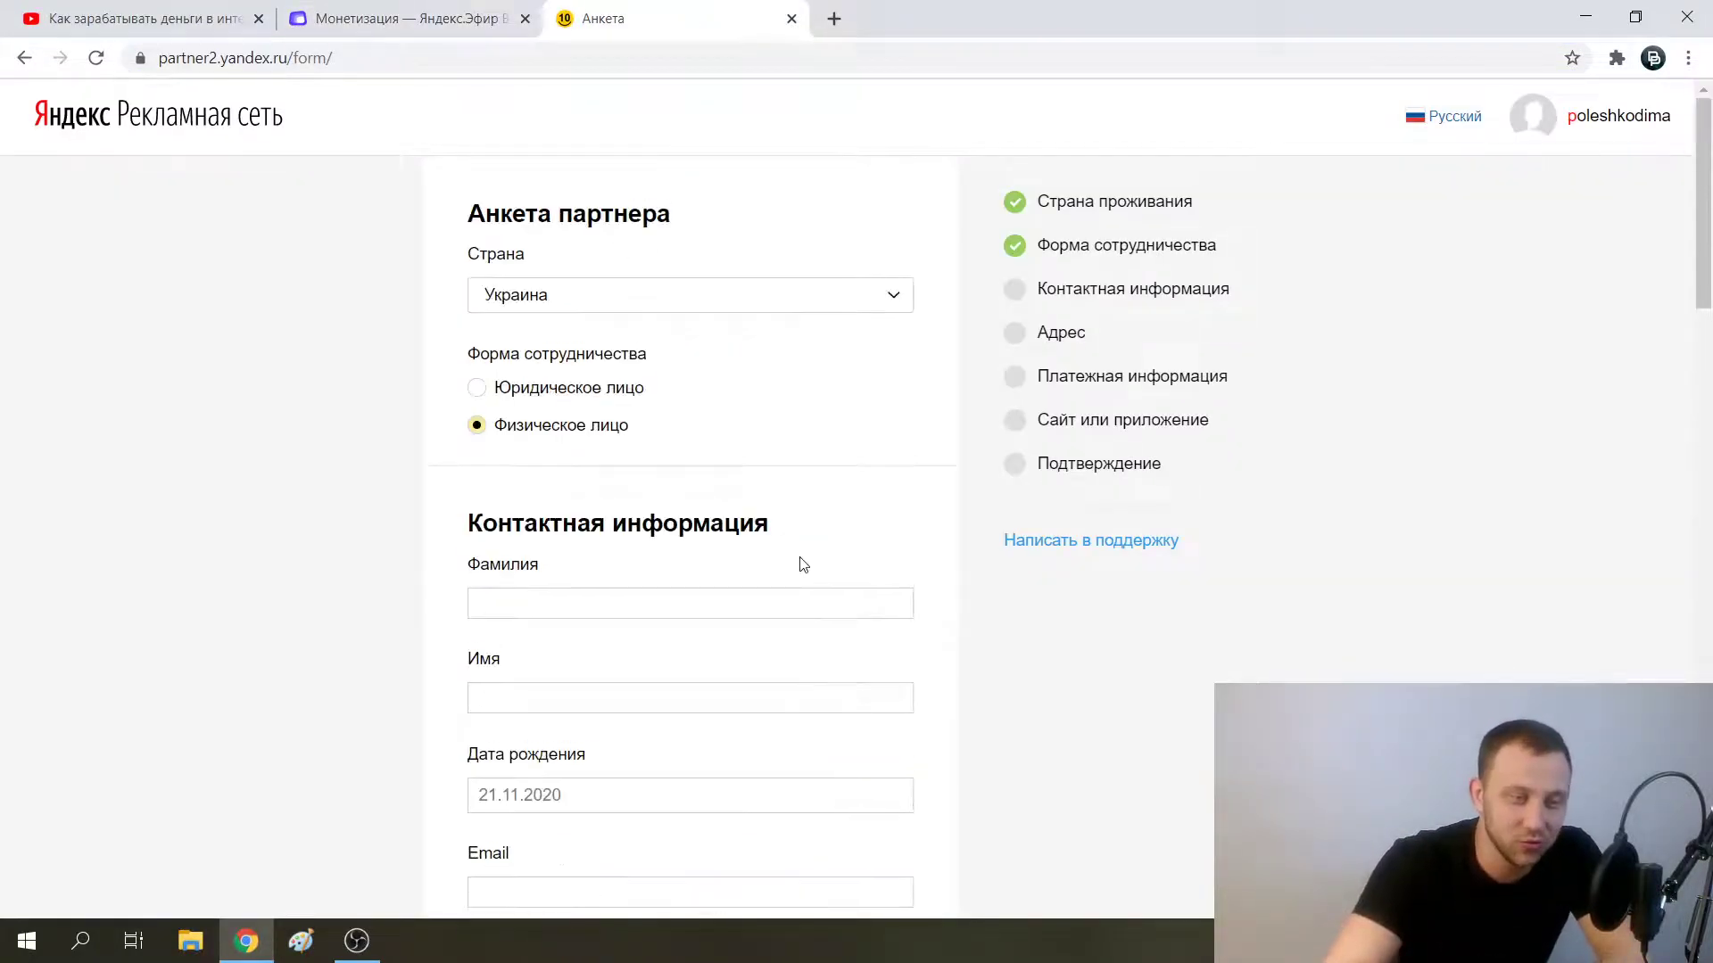
scroll(896, 453, "down", 5)
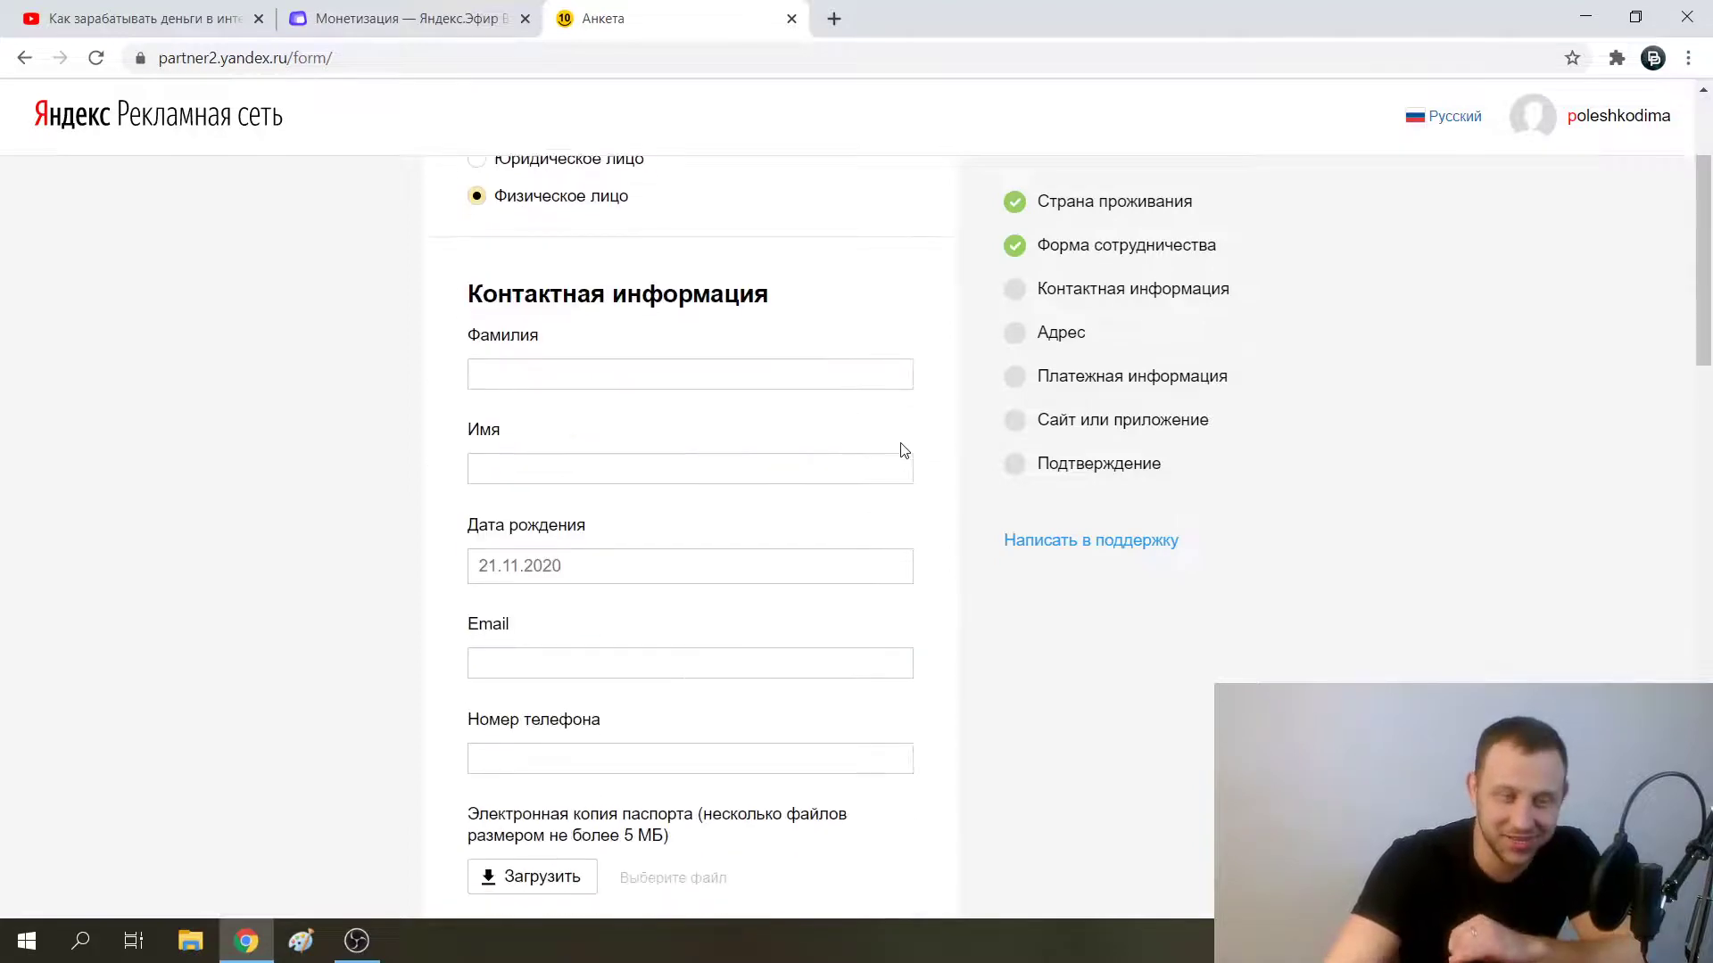
scroll(928, 463, "down", 3)
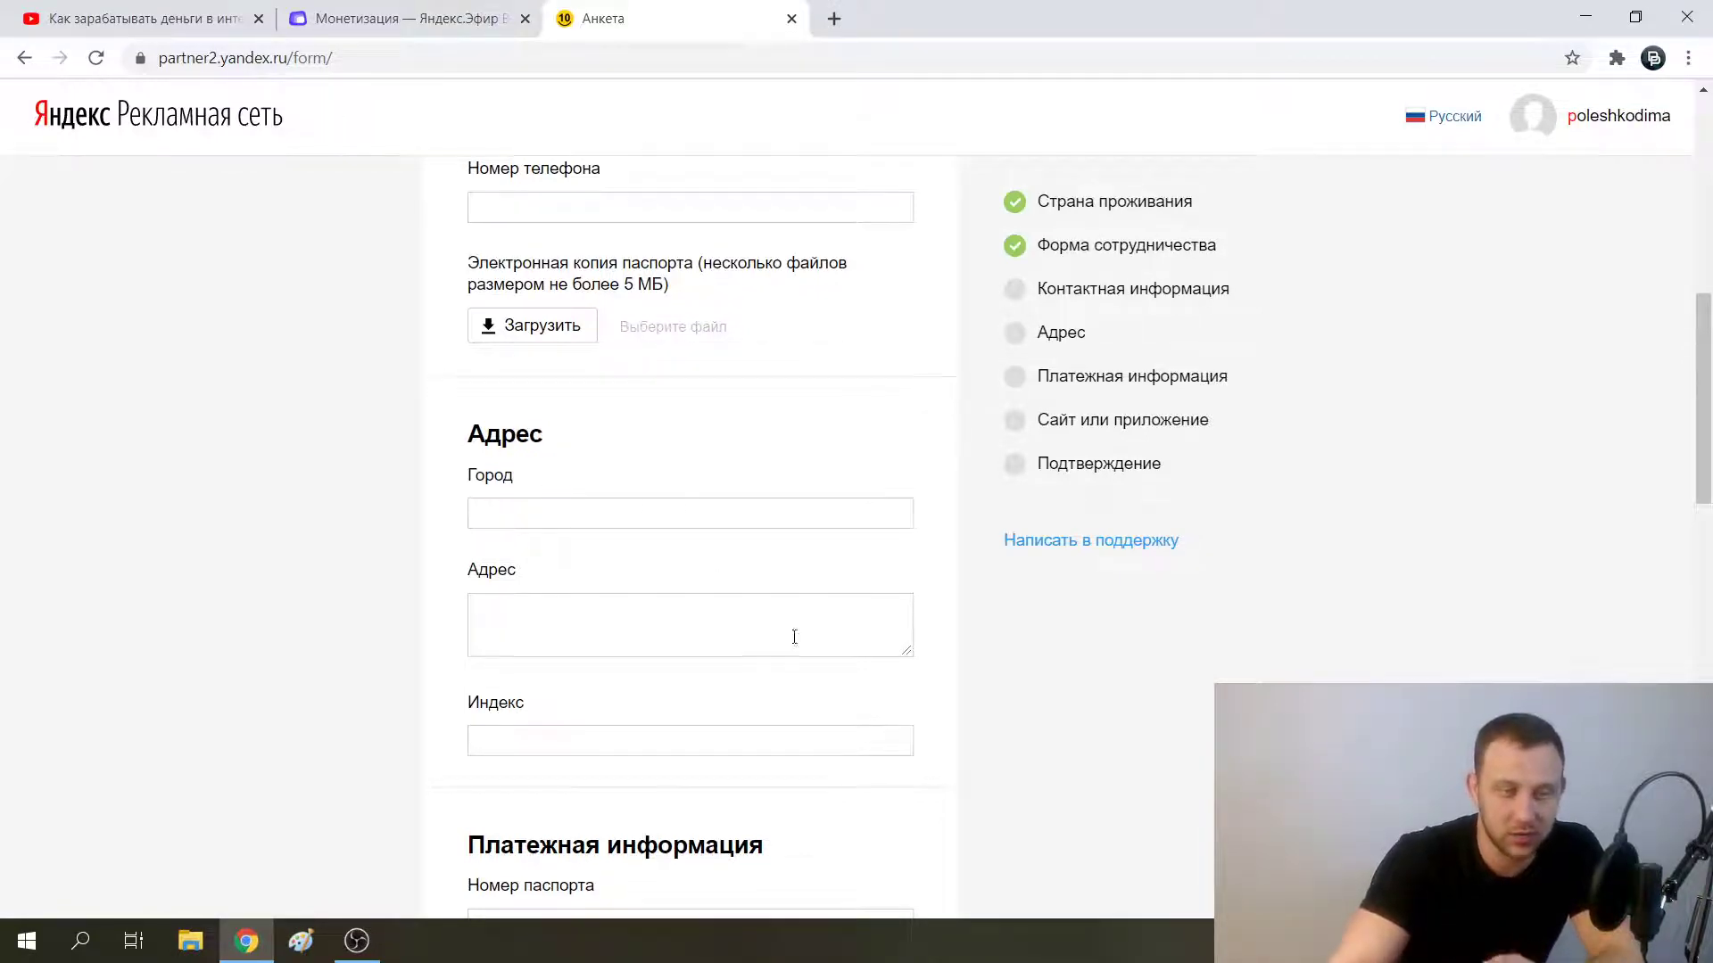
scroll(838, 633, "down", 3)
scroll(936, 675, "up", 12)
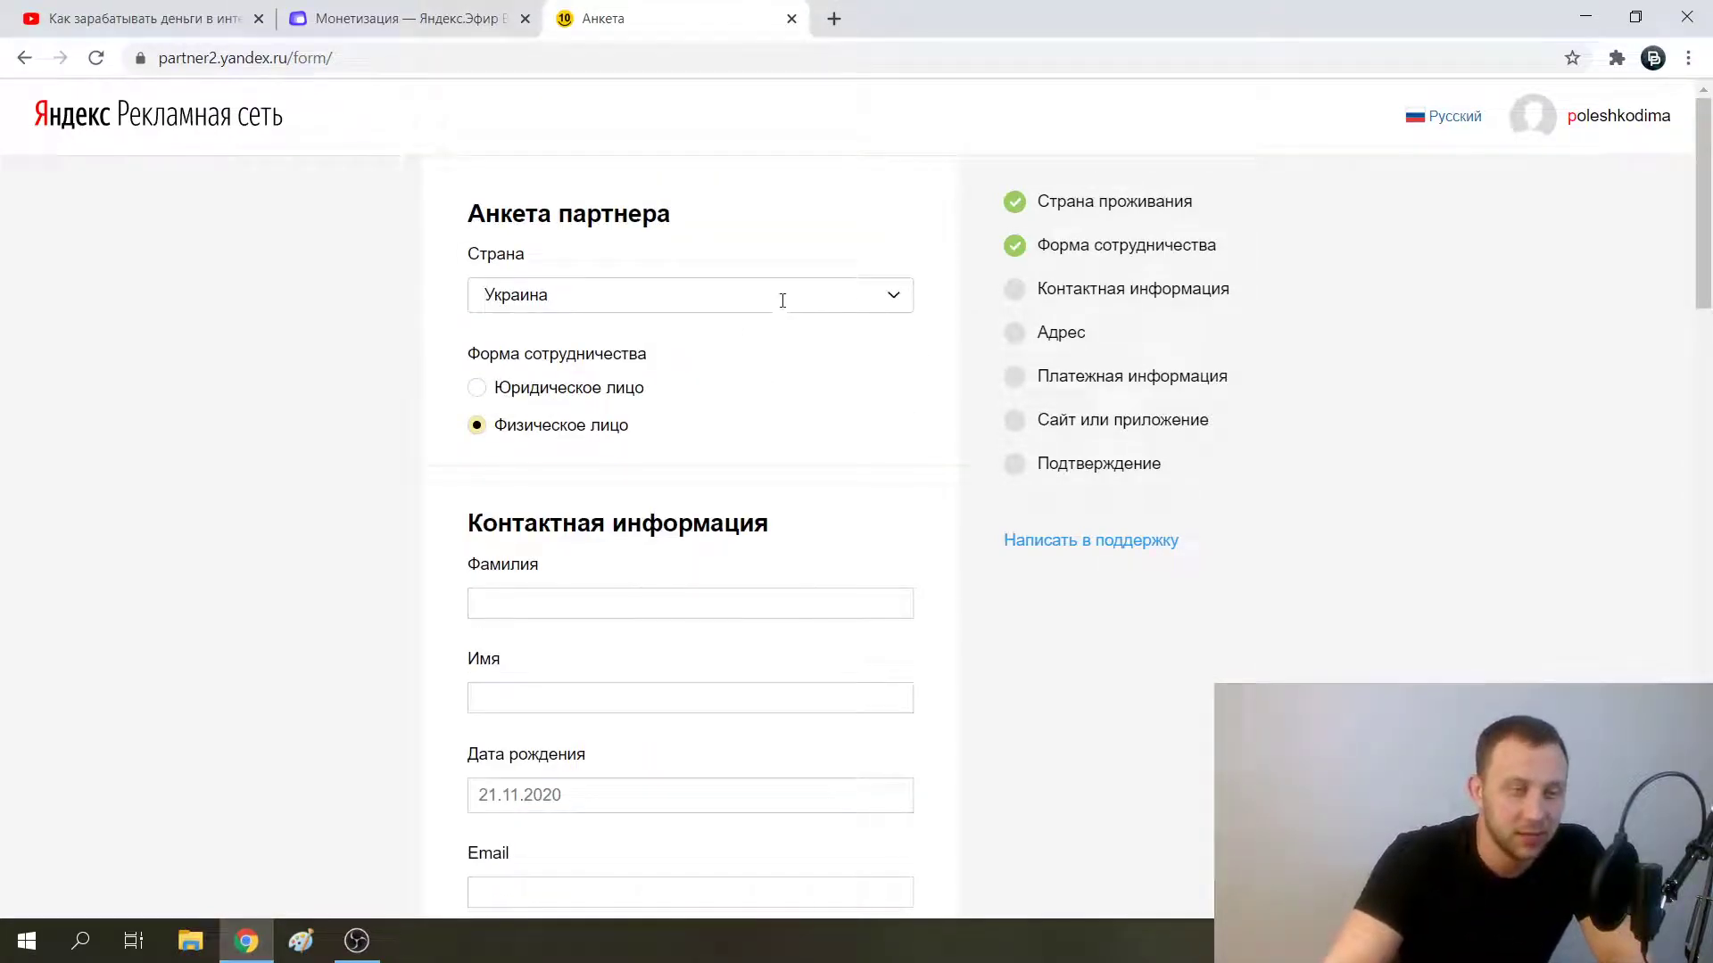
- Check the steps for requesting monetization once more, and go back to the passport copy and address fields of the application
left_click(443, 11)
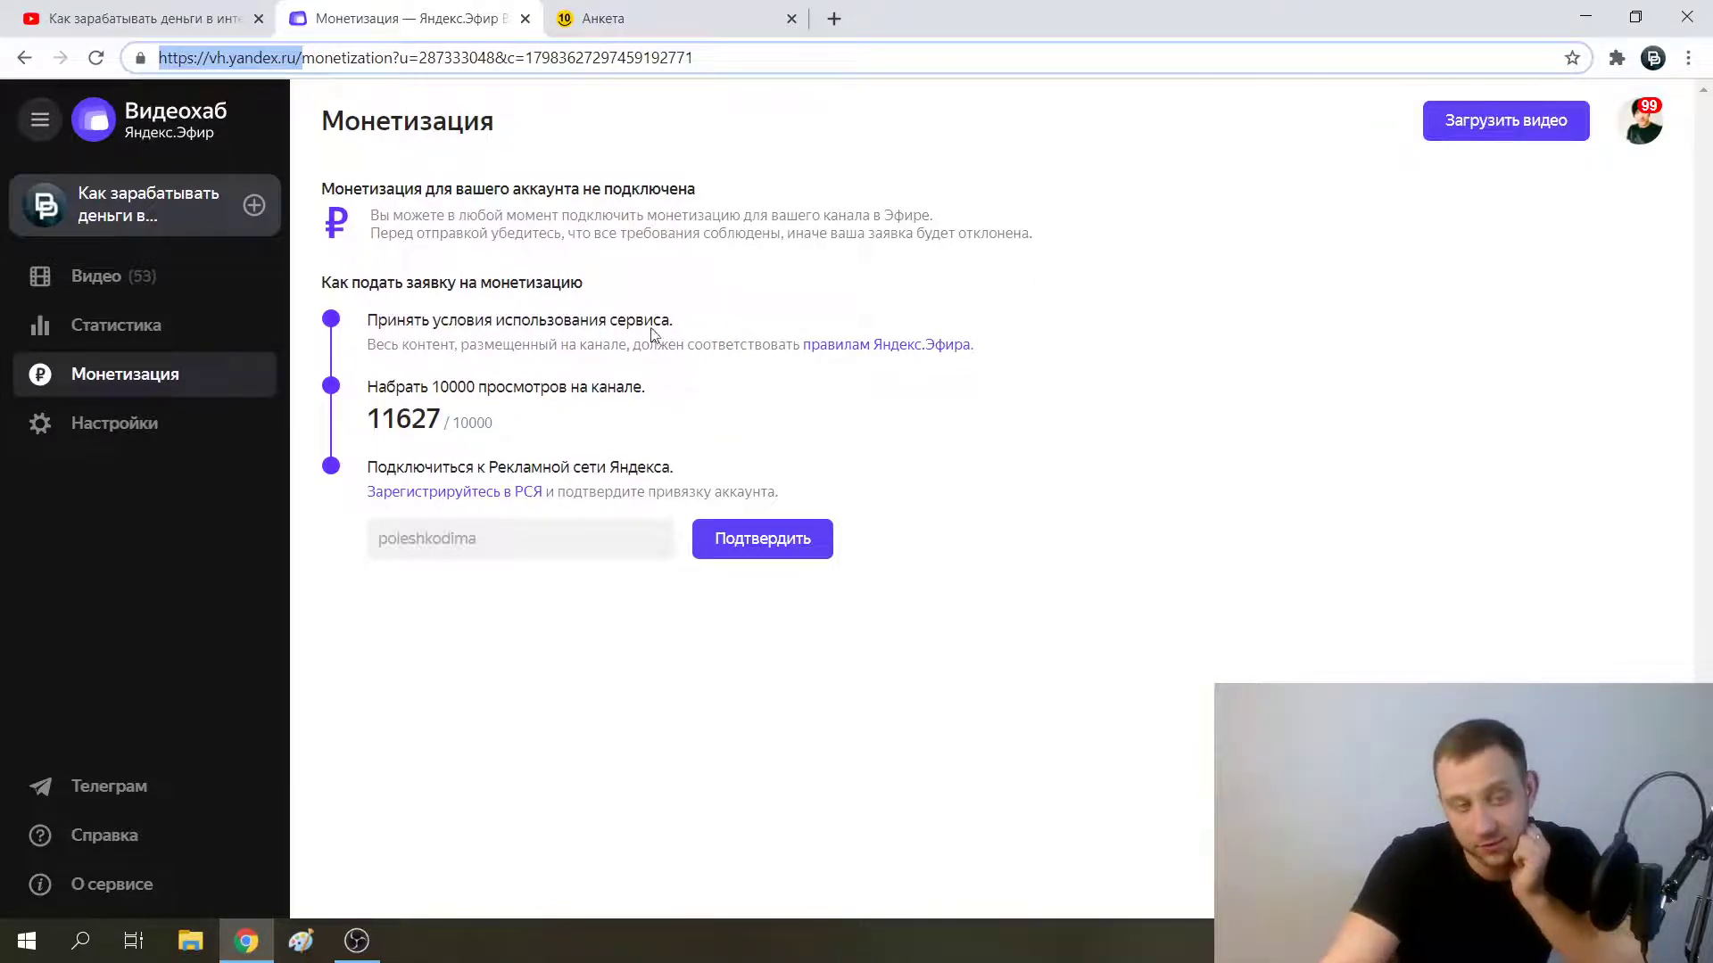
left_click(685, 16)
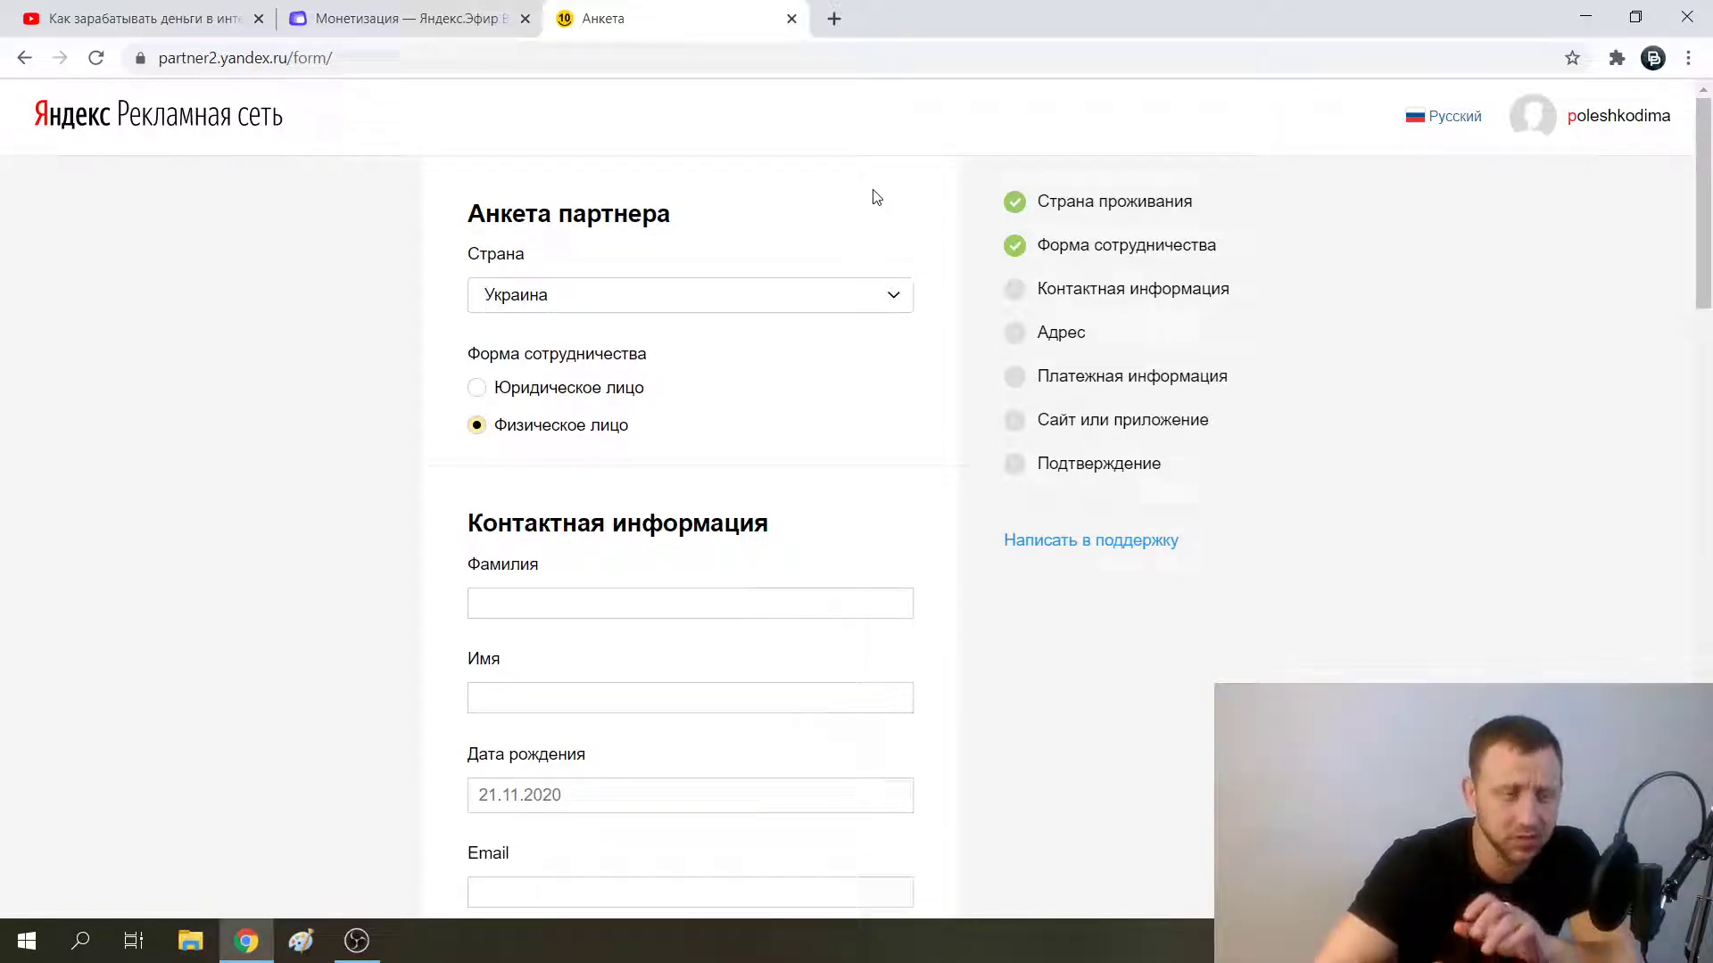
scroll(581, 482, "down", 9)
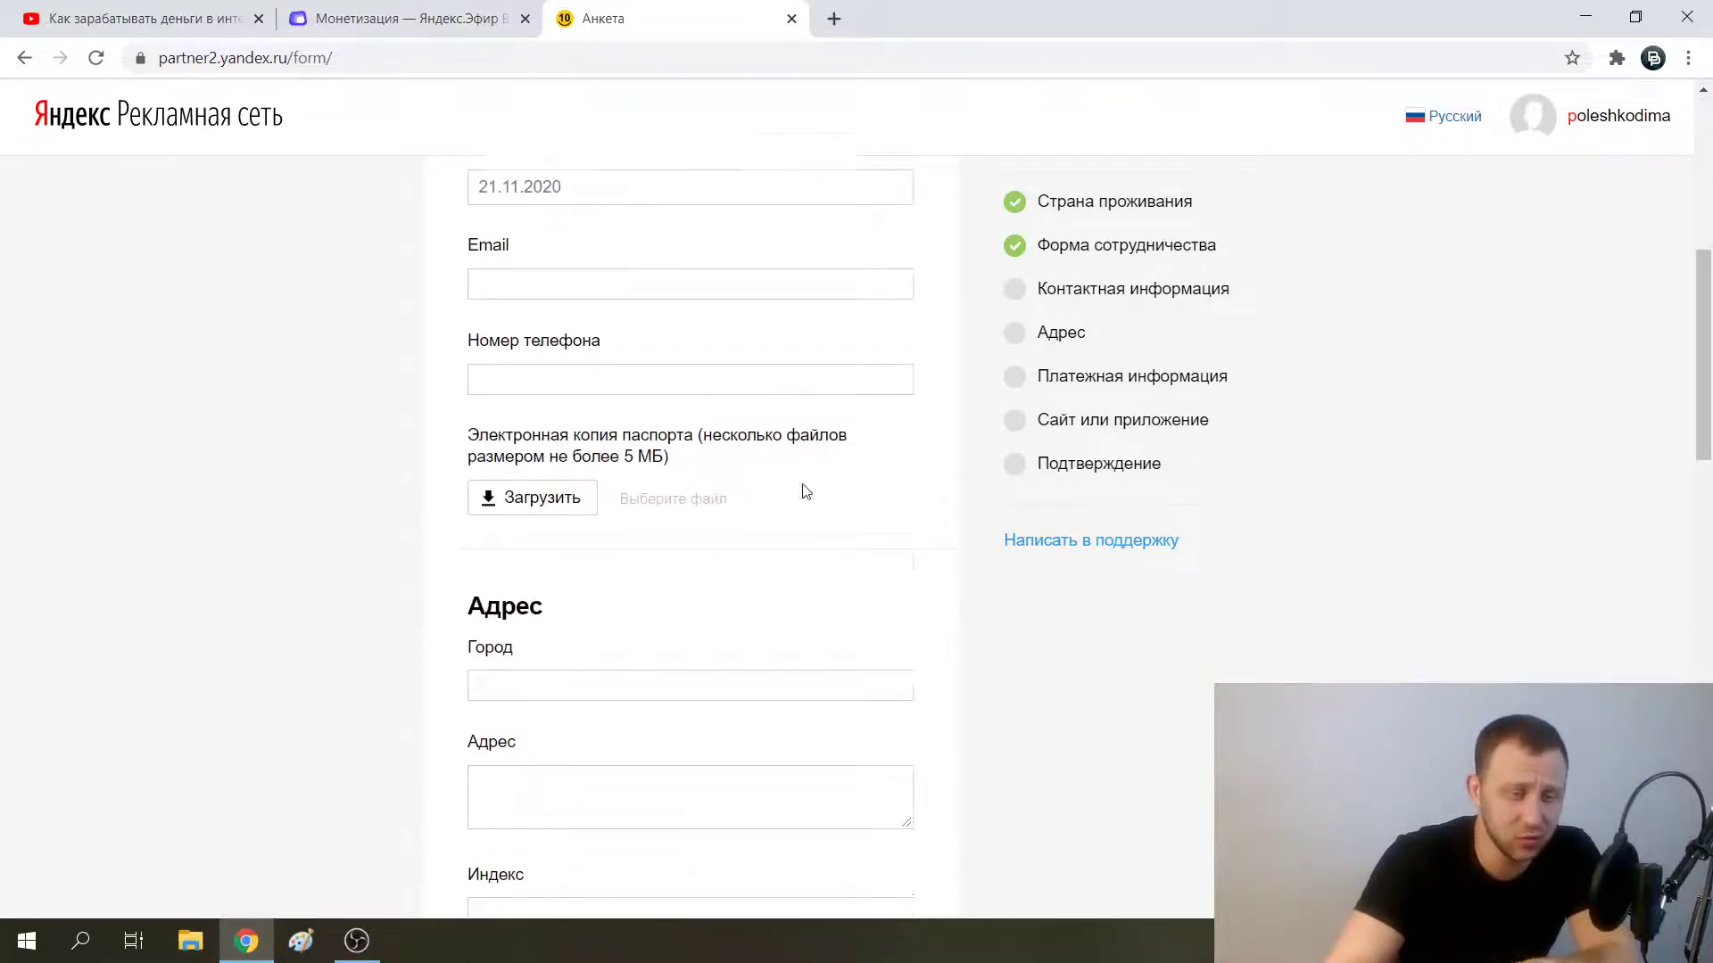
- Compare the channel's monetization requirements with the partner application, reviewing it through the confirmation section and back to the country selection
scroll(1062, 527, "up", 9)
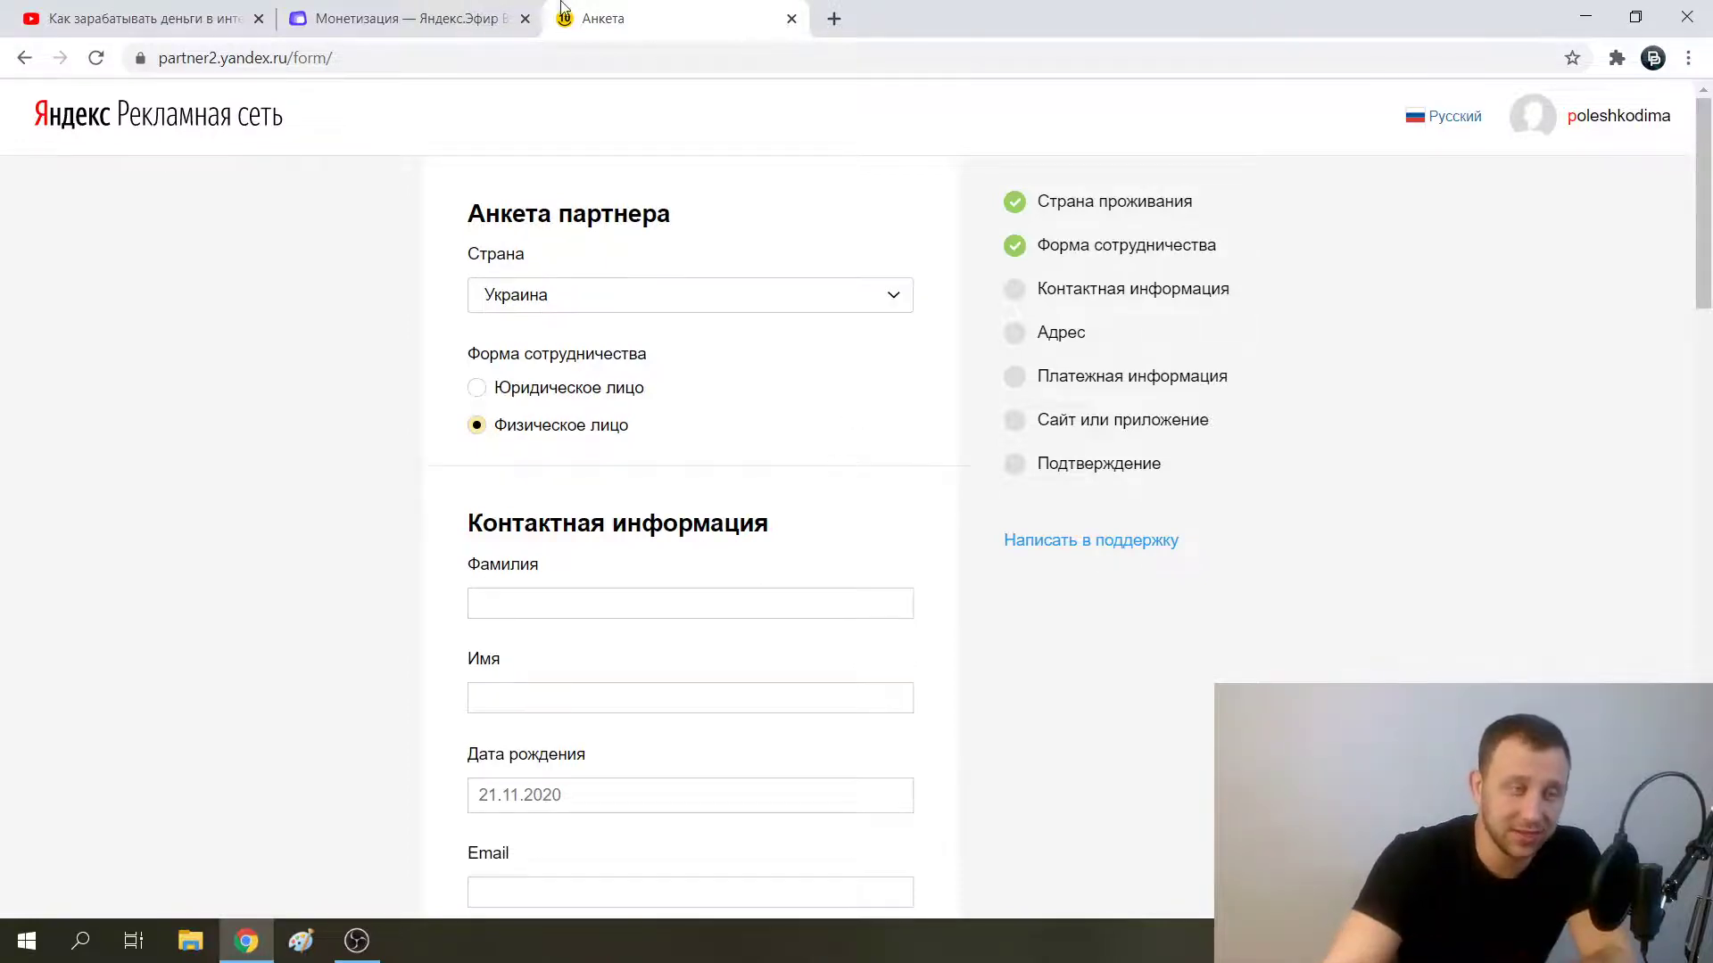
left_click(402, 18)
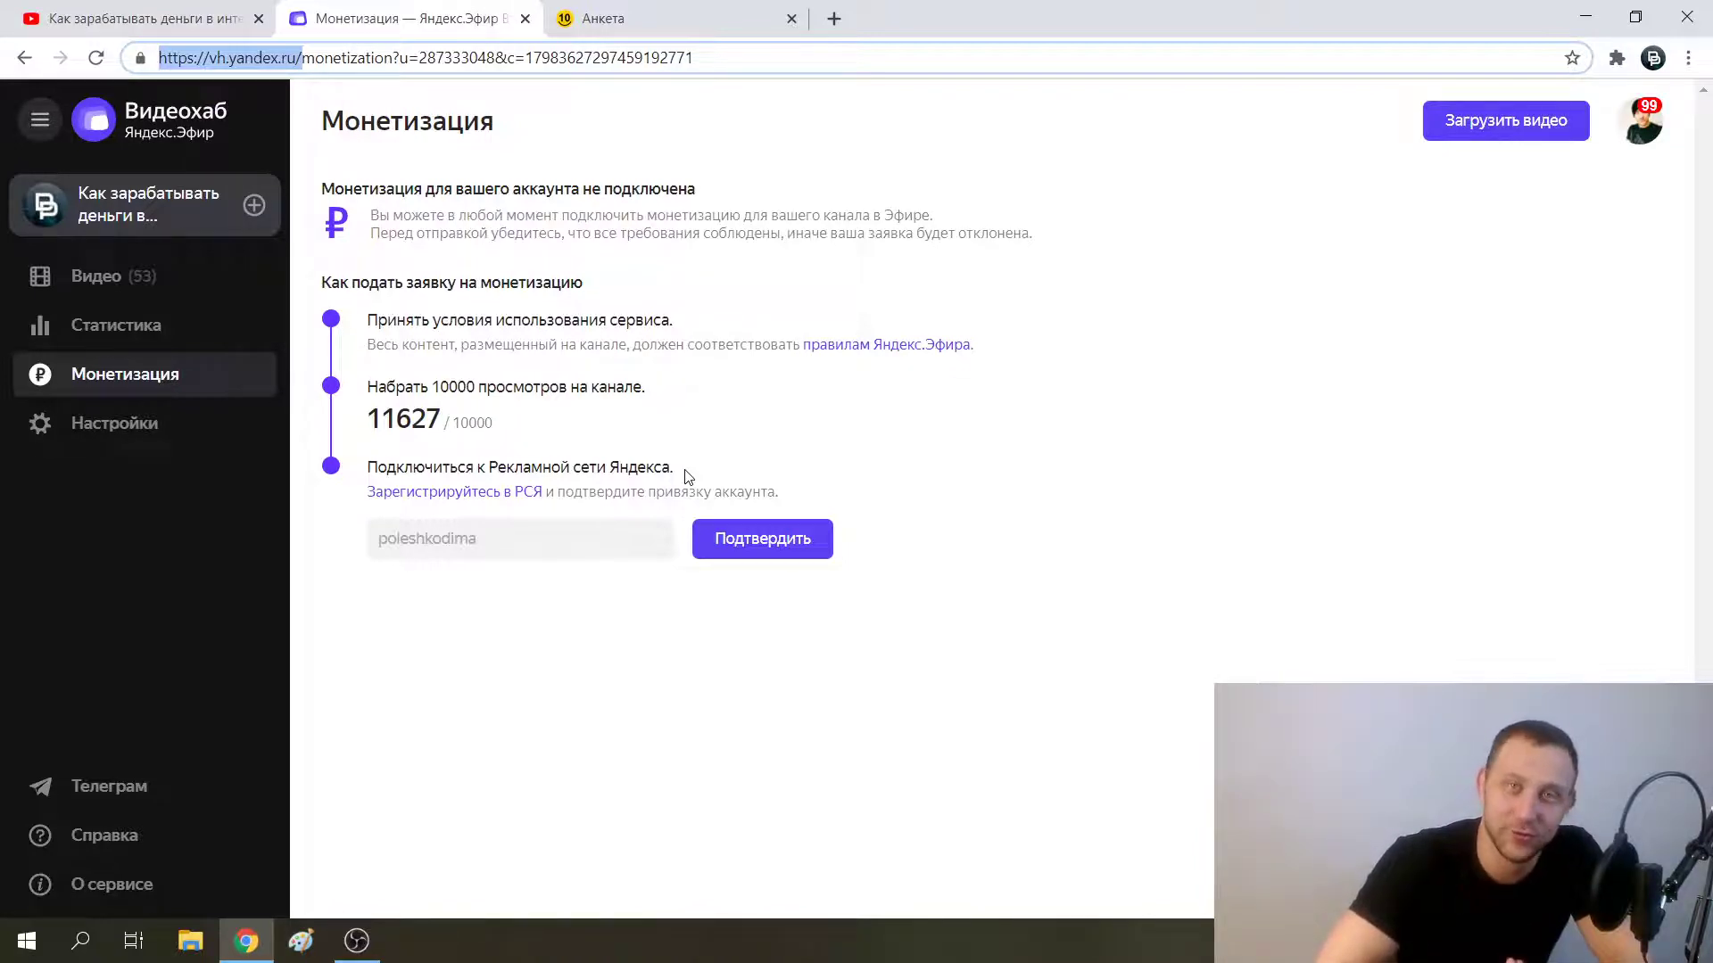
left_click(714, 18)
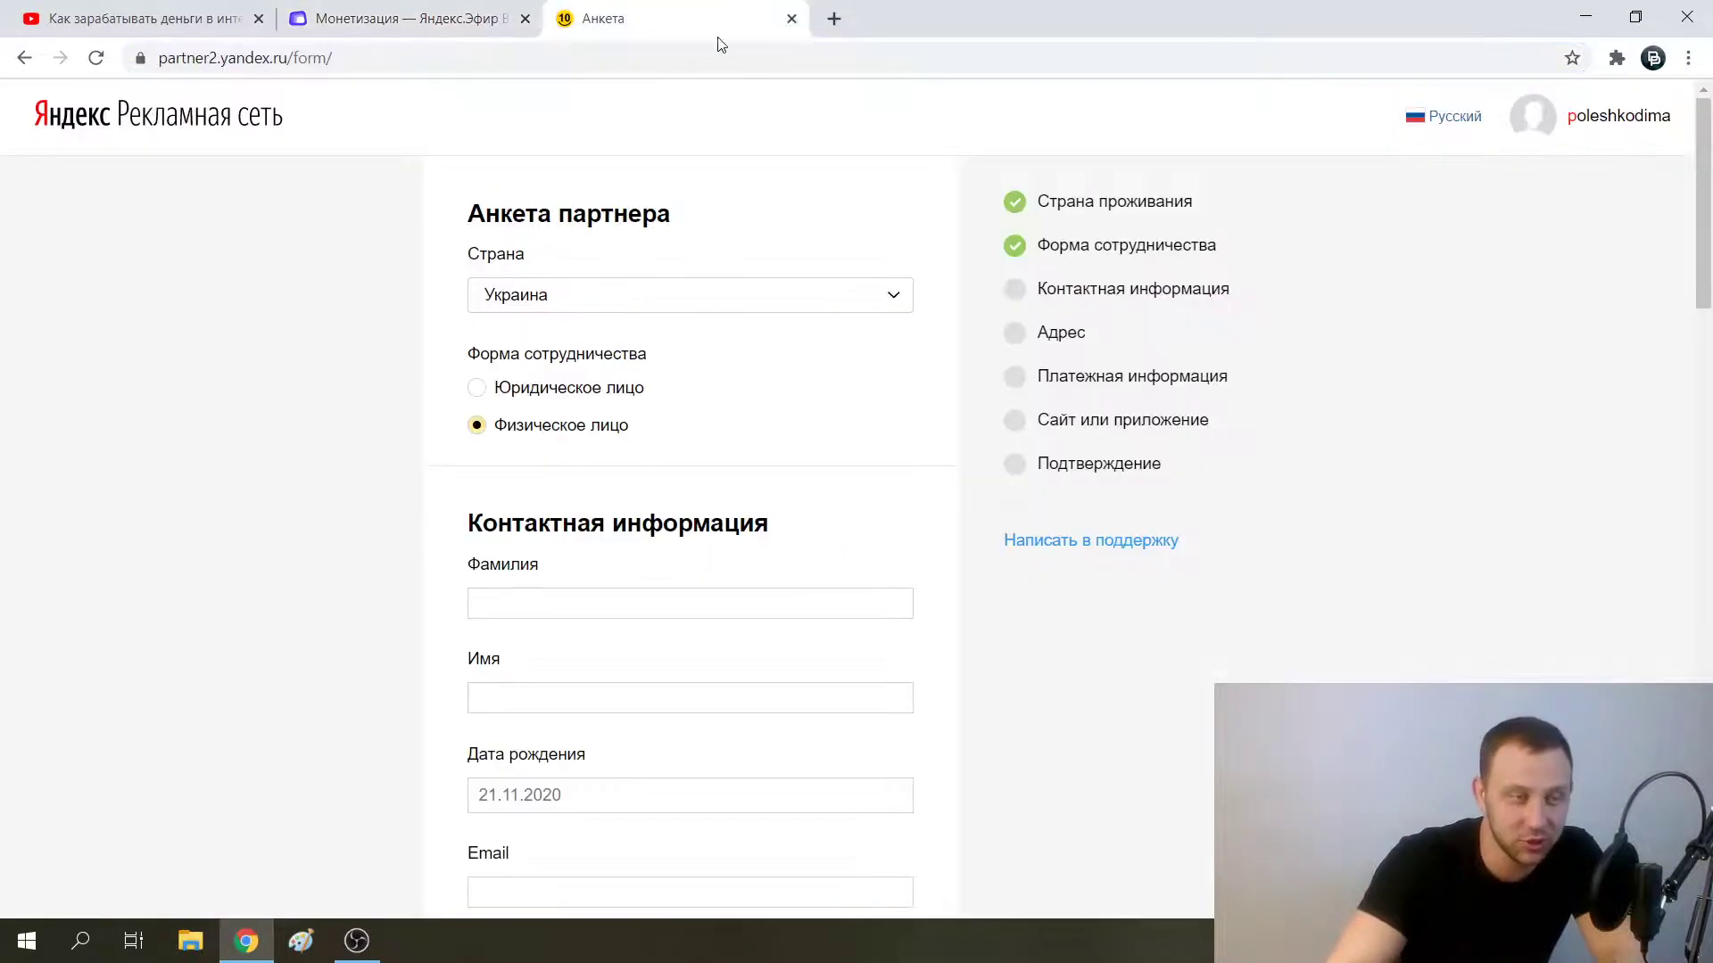
scroll(762, 375, "down", 5)
scroll(763, 375, "down", 15)
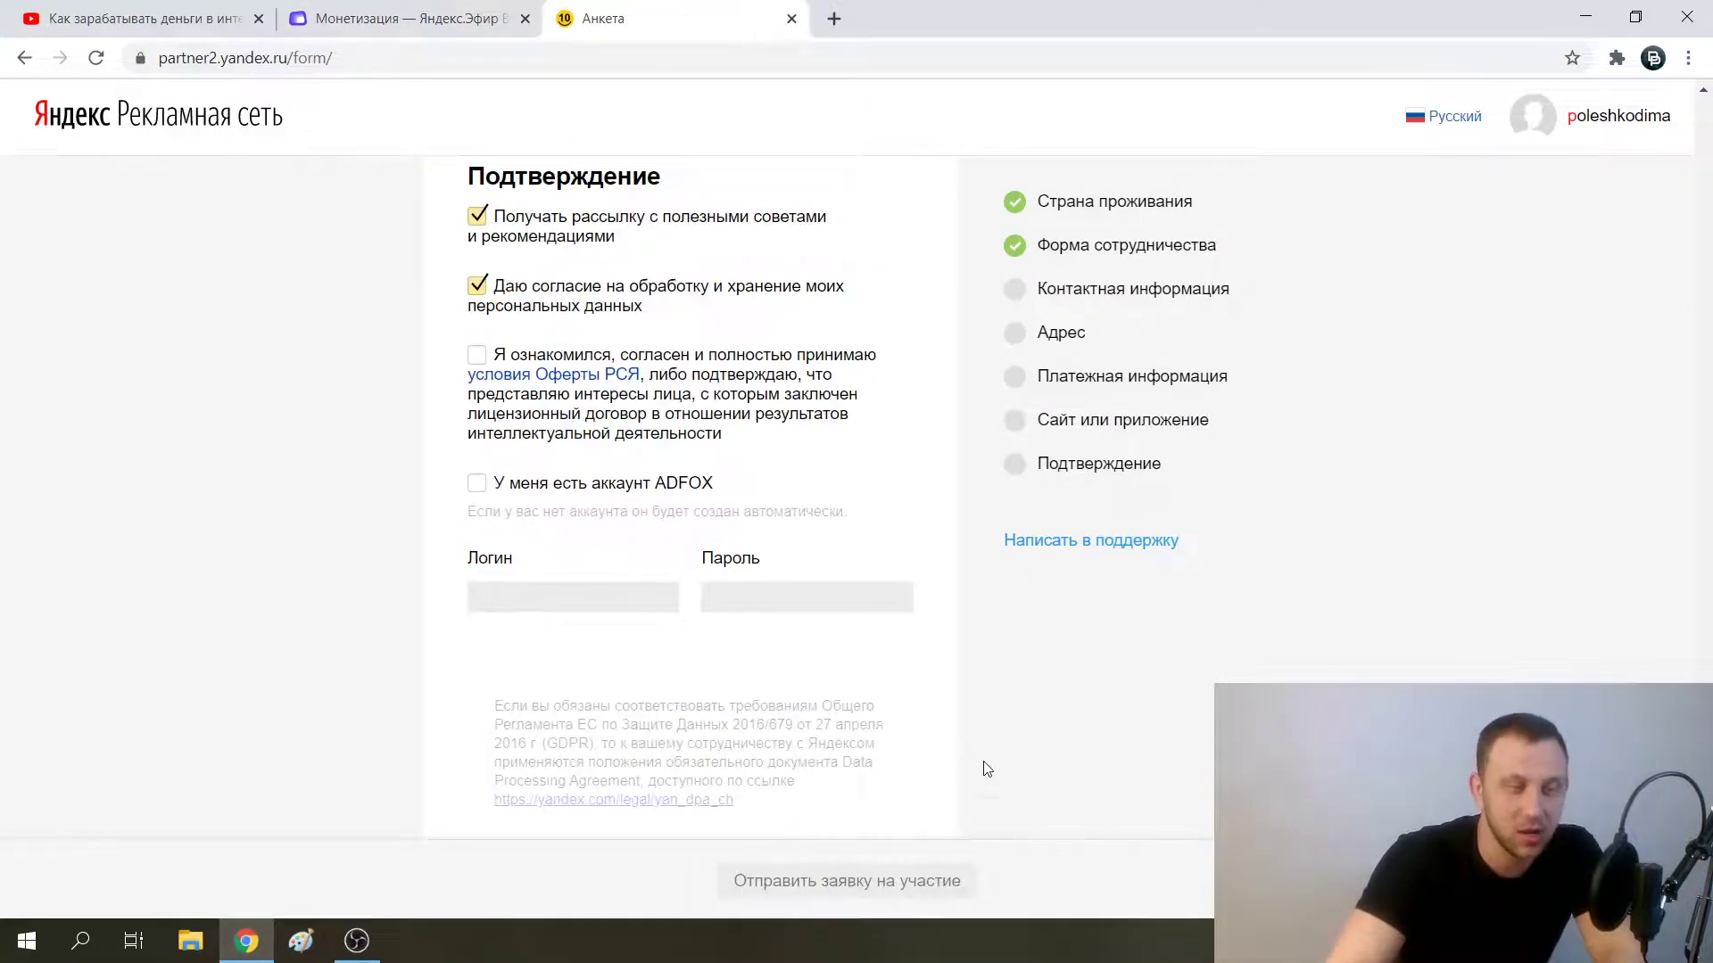
scroll(961, 744, "up", 10)
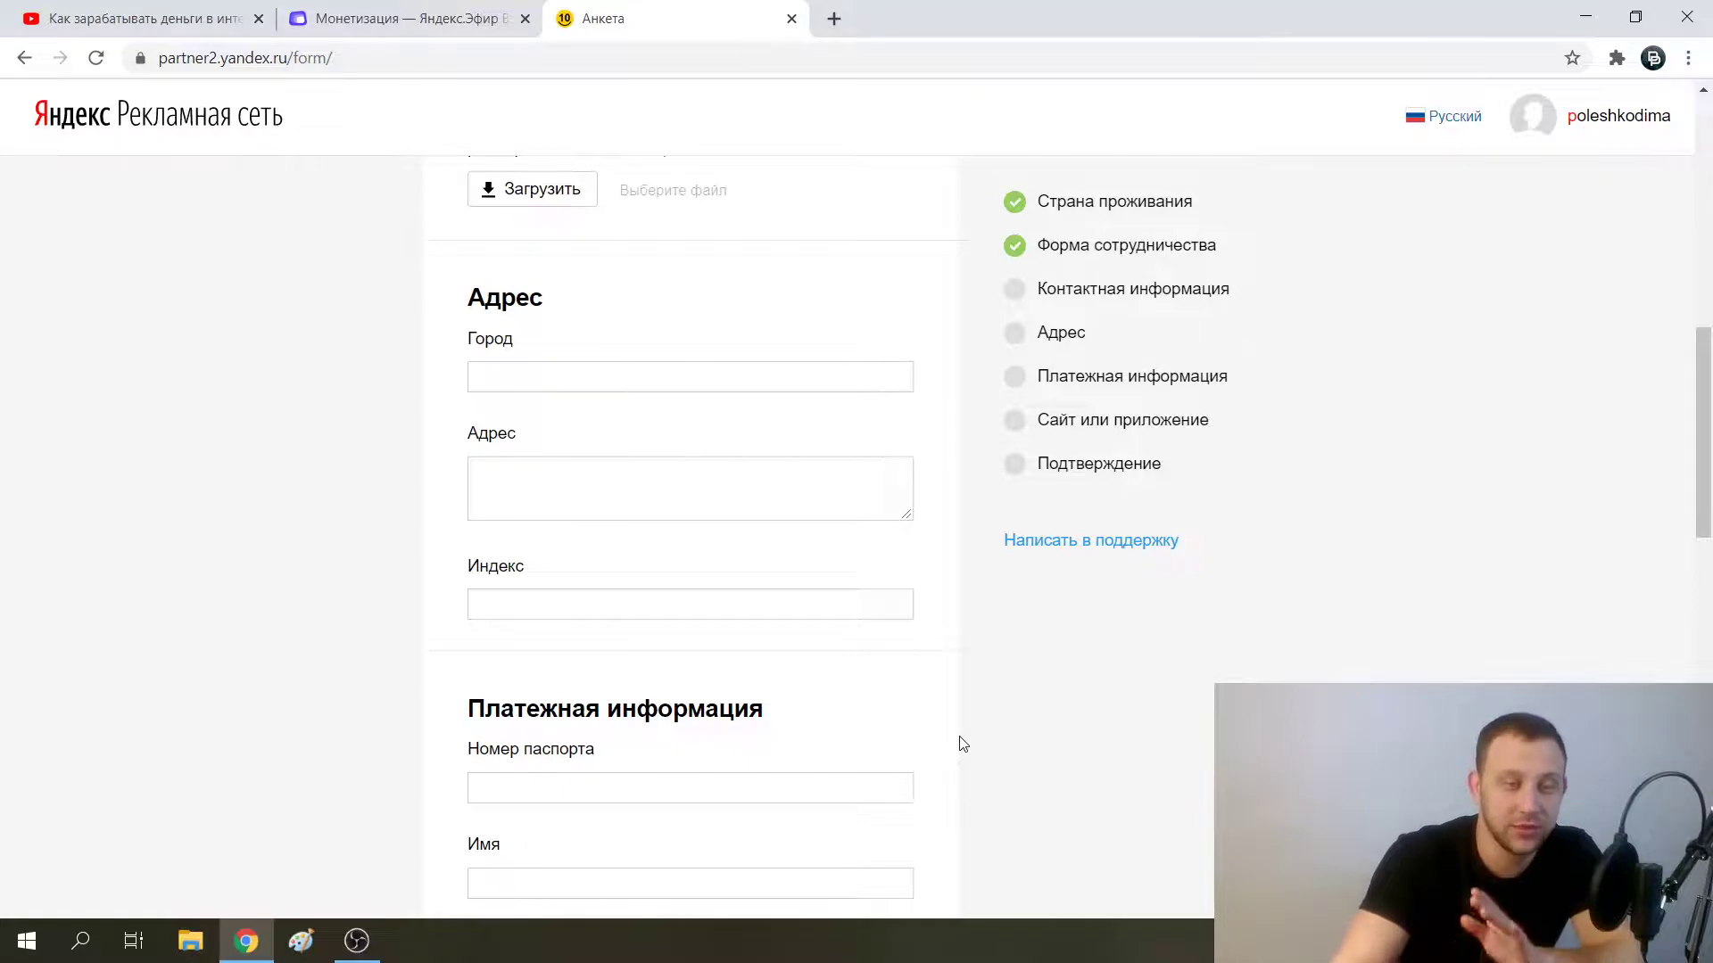
scroll(962, 744, "up", 8)
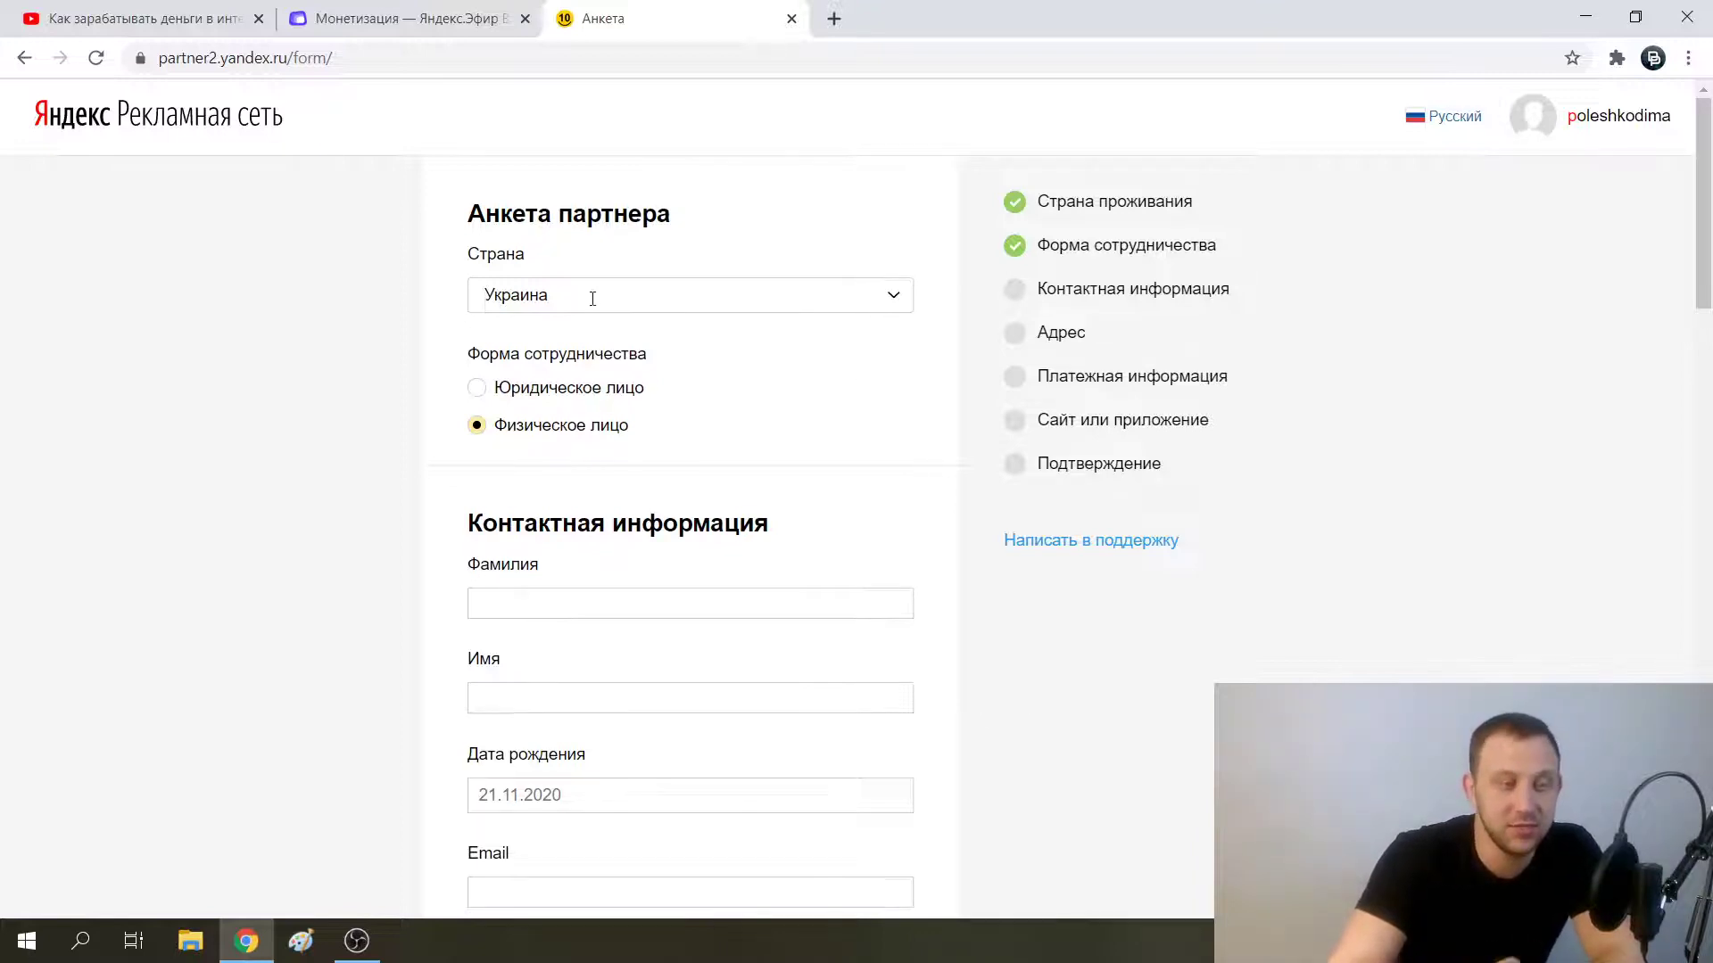
- Browse the countries available in the partner application's country selection, and close the list without choosing another one
left_click(860, 288)
scroll(607, 443, "down", 2)
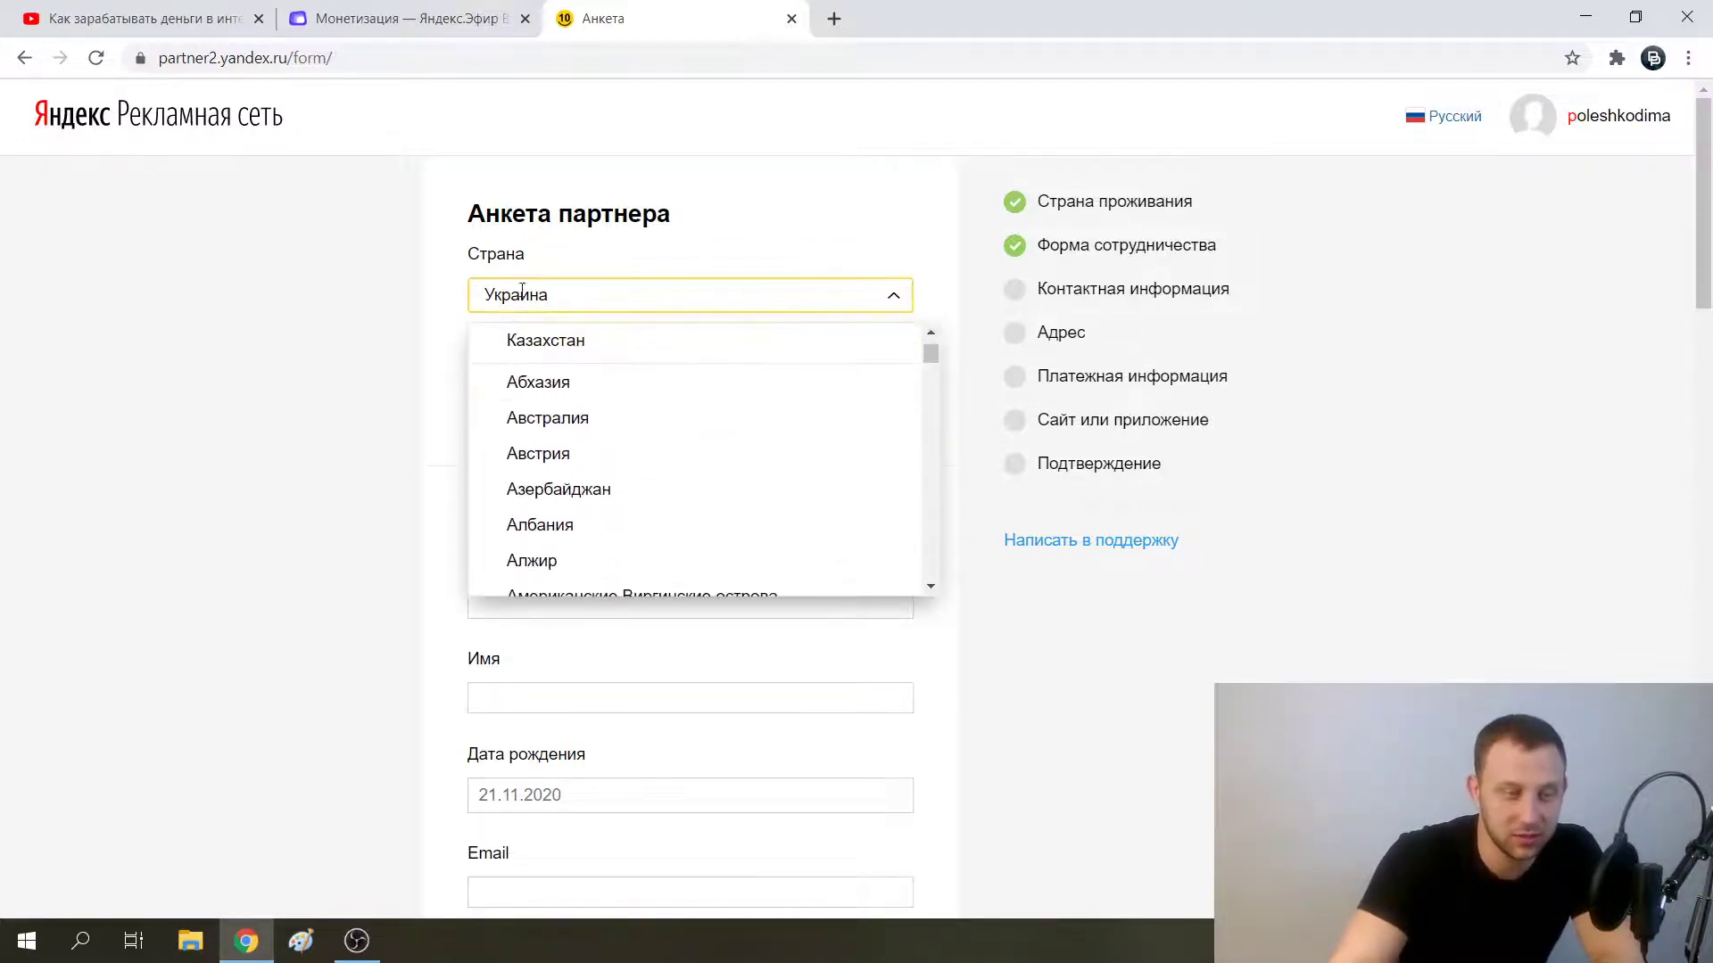
scroll(555, 382, "up", 2)
scroll(580, 401, "down", 2)
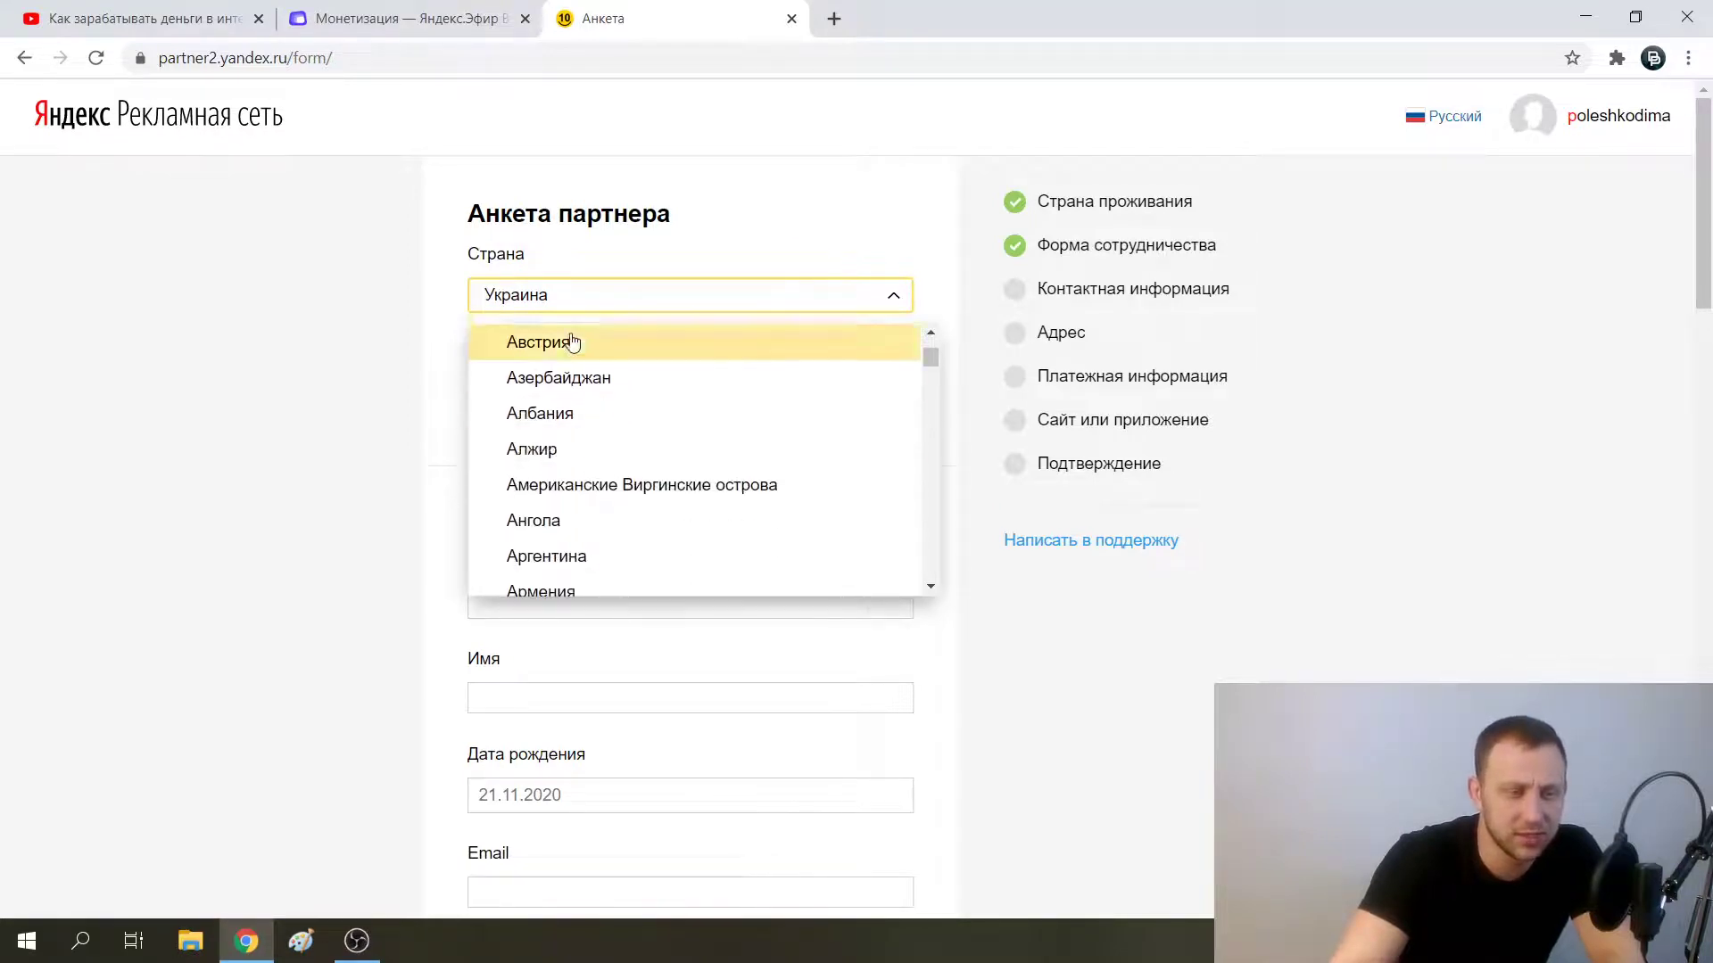
scroll(617, 483, "up", 1)
scroll(617, 482, "up", 2)
scroll(574, 382, "down", 10)
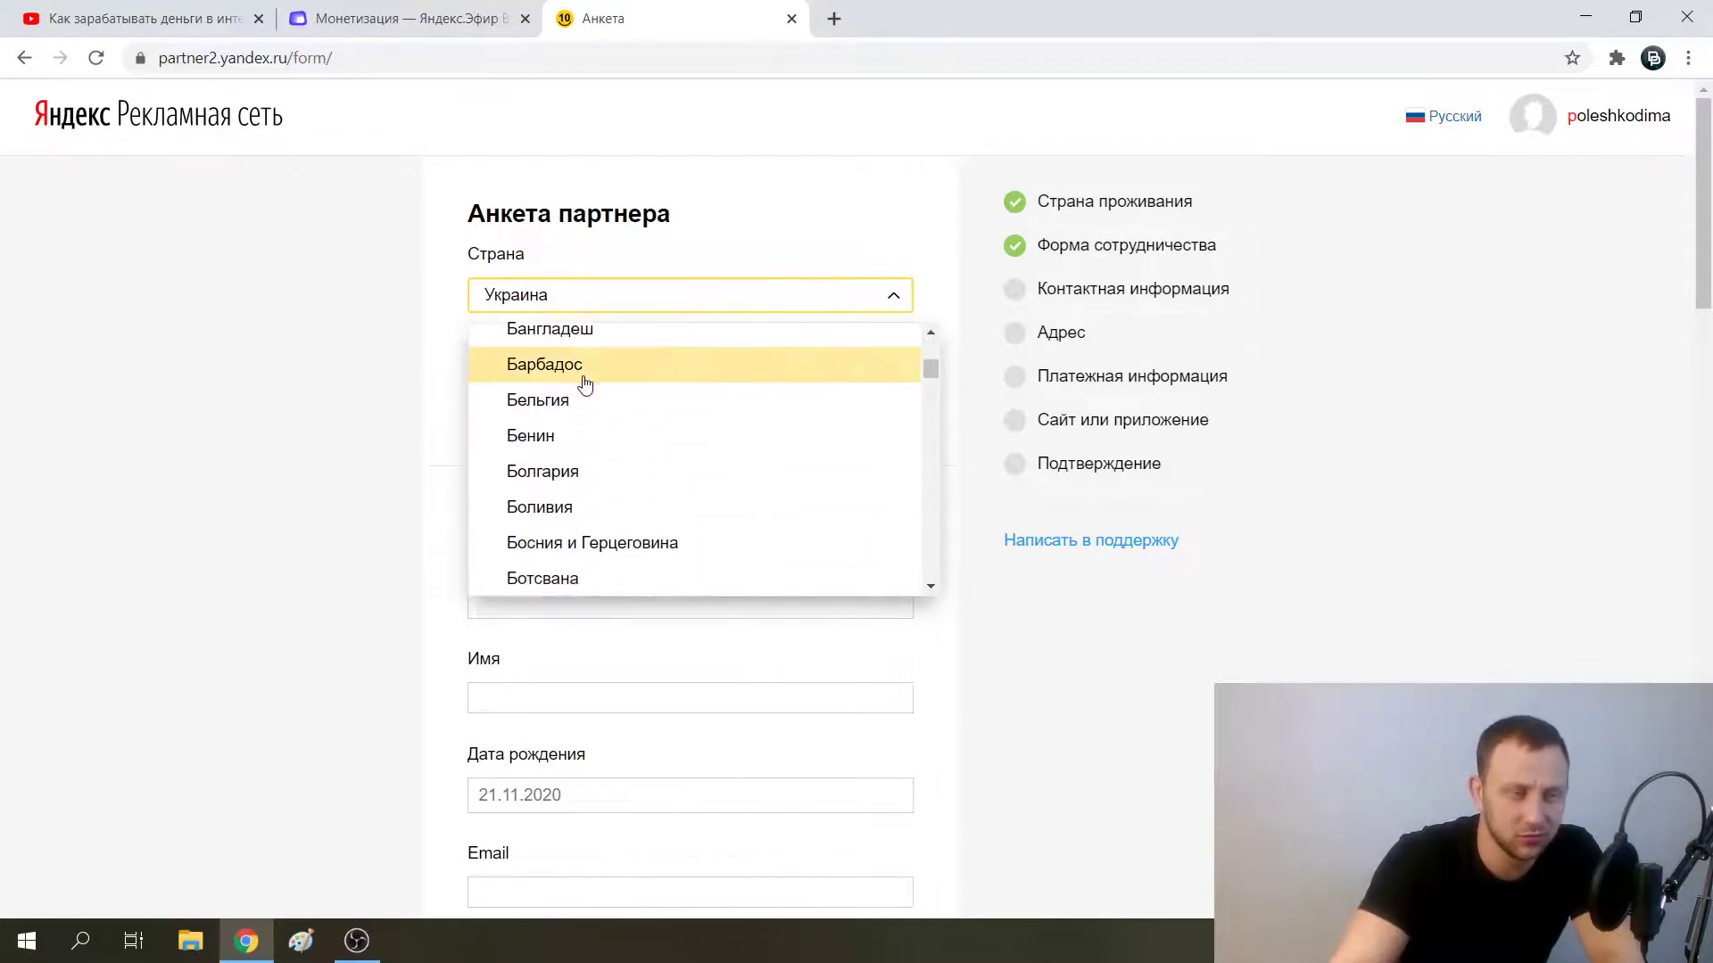
scroll(597, 455, "down", 11)
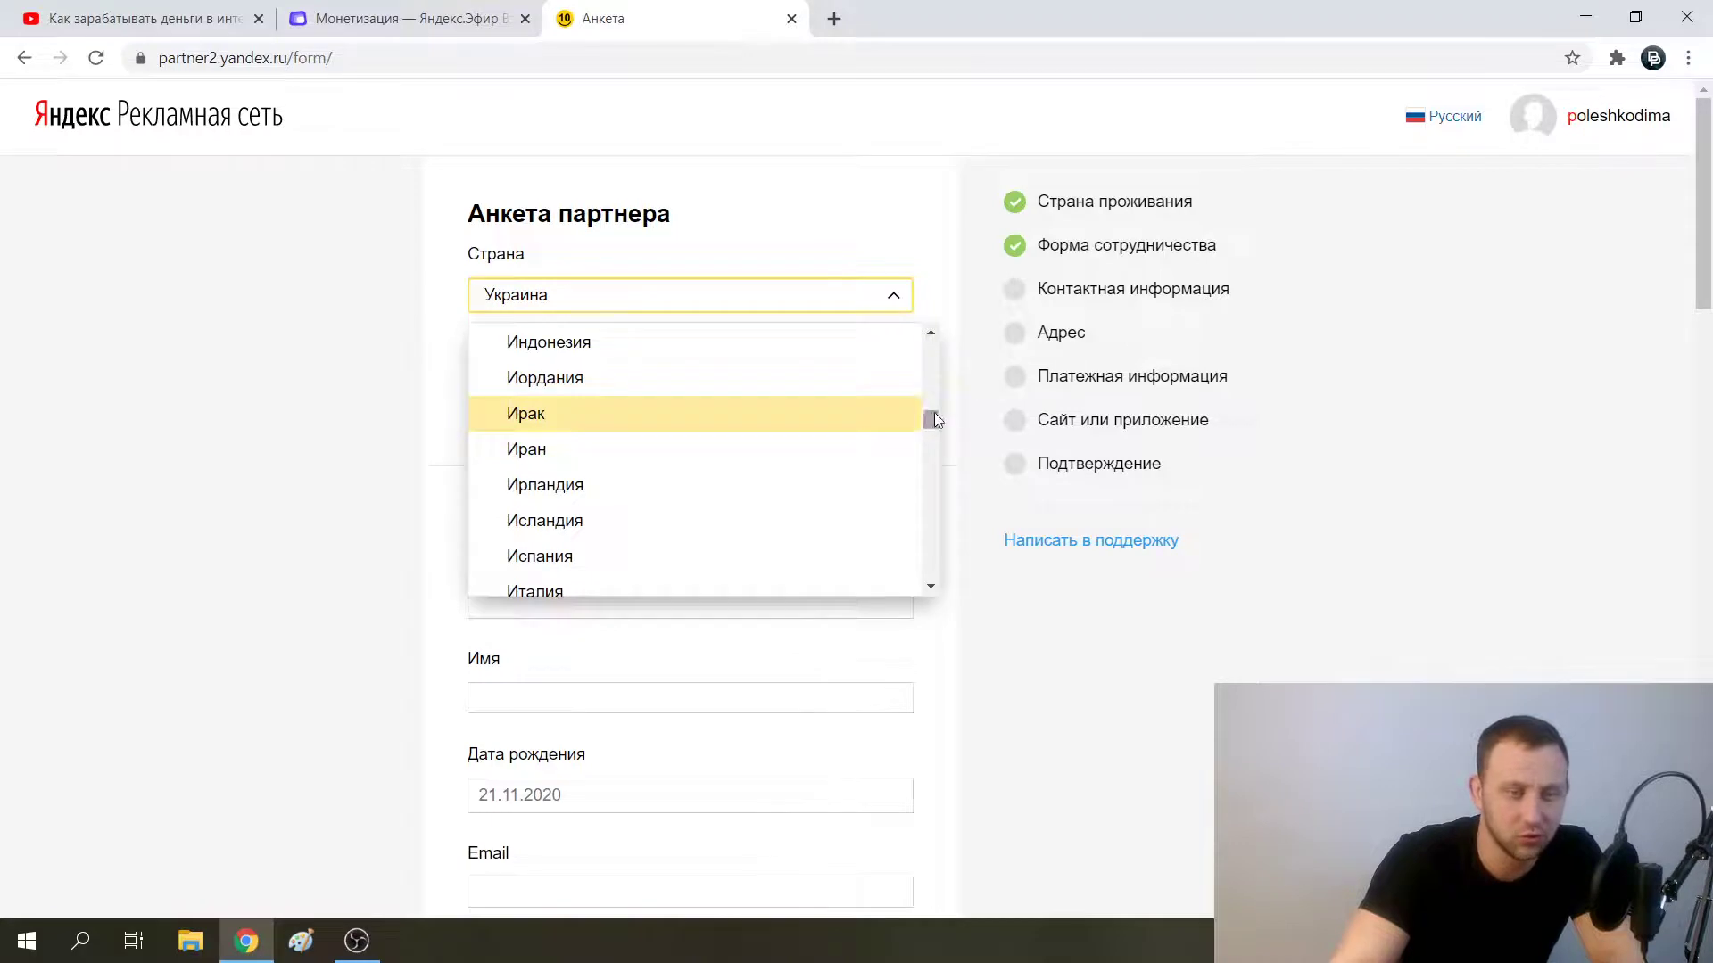
left_click_drag(932, 412, 921, 229)
left_click(964, 235)
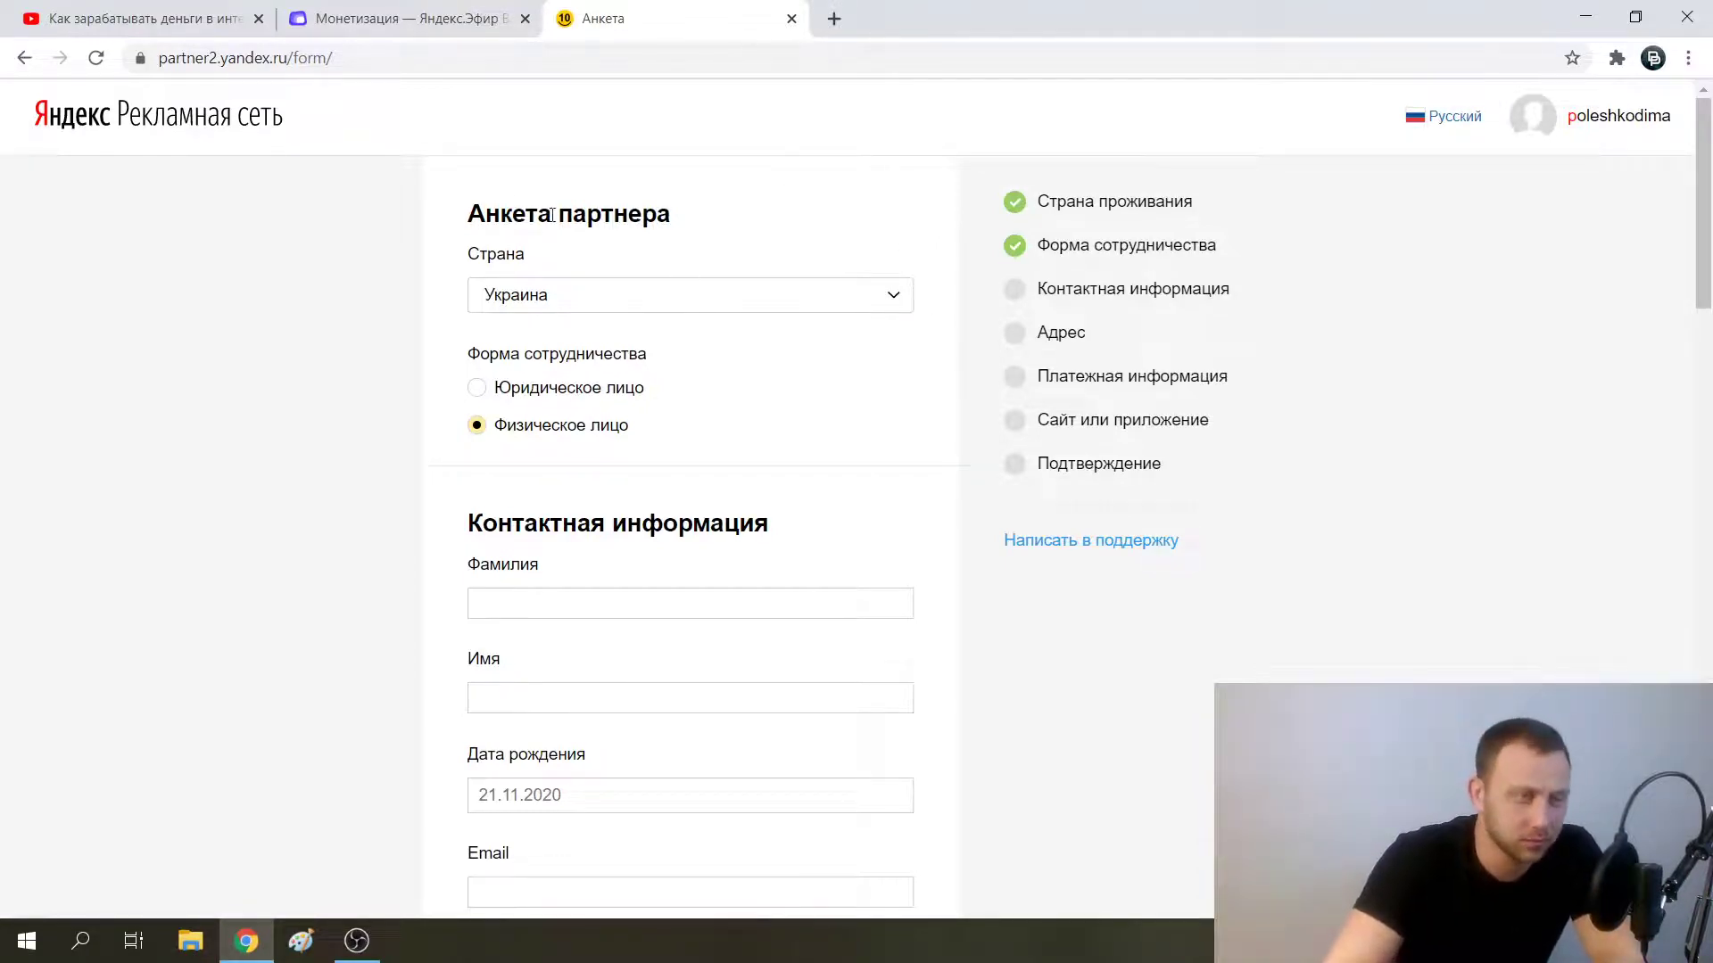
- Open the channel's video list in Видеохаб, and close the partner application form
left_click(468, 11)
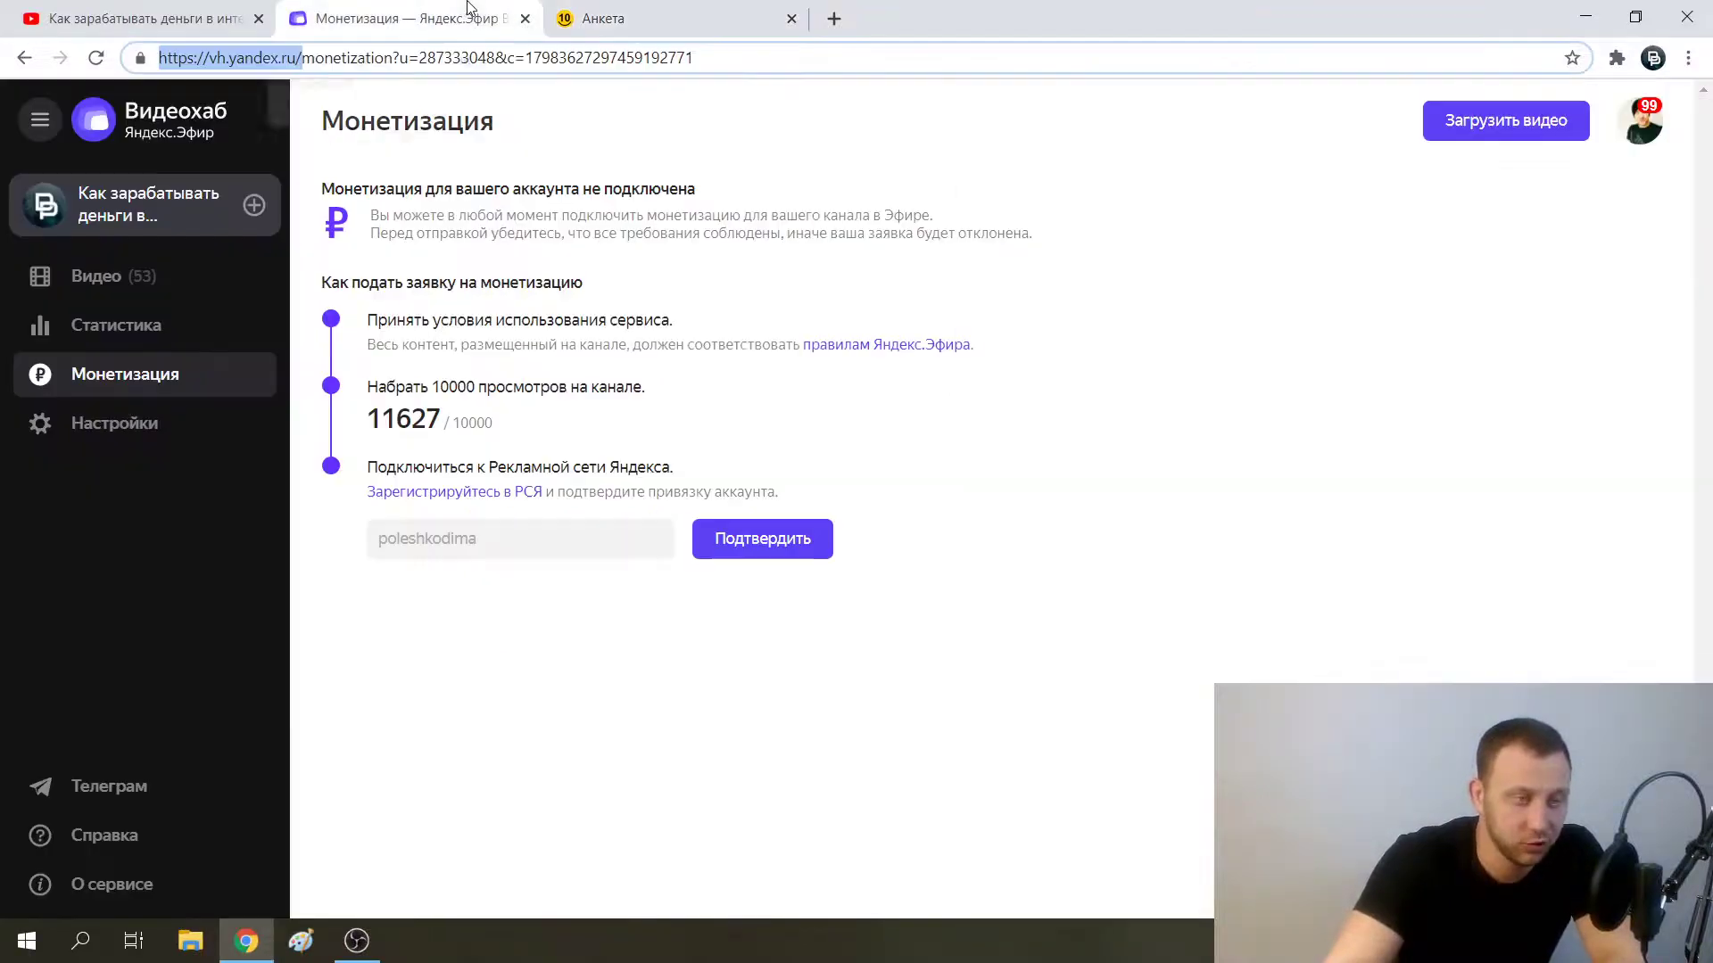
left_click(117, 275)
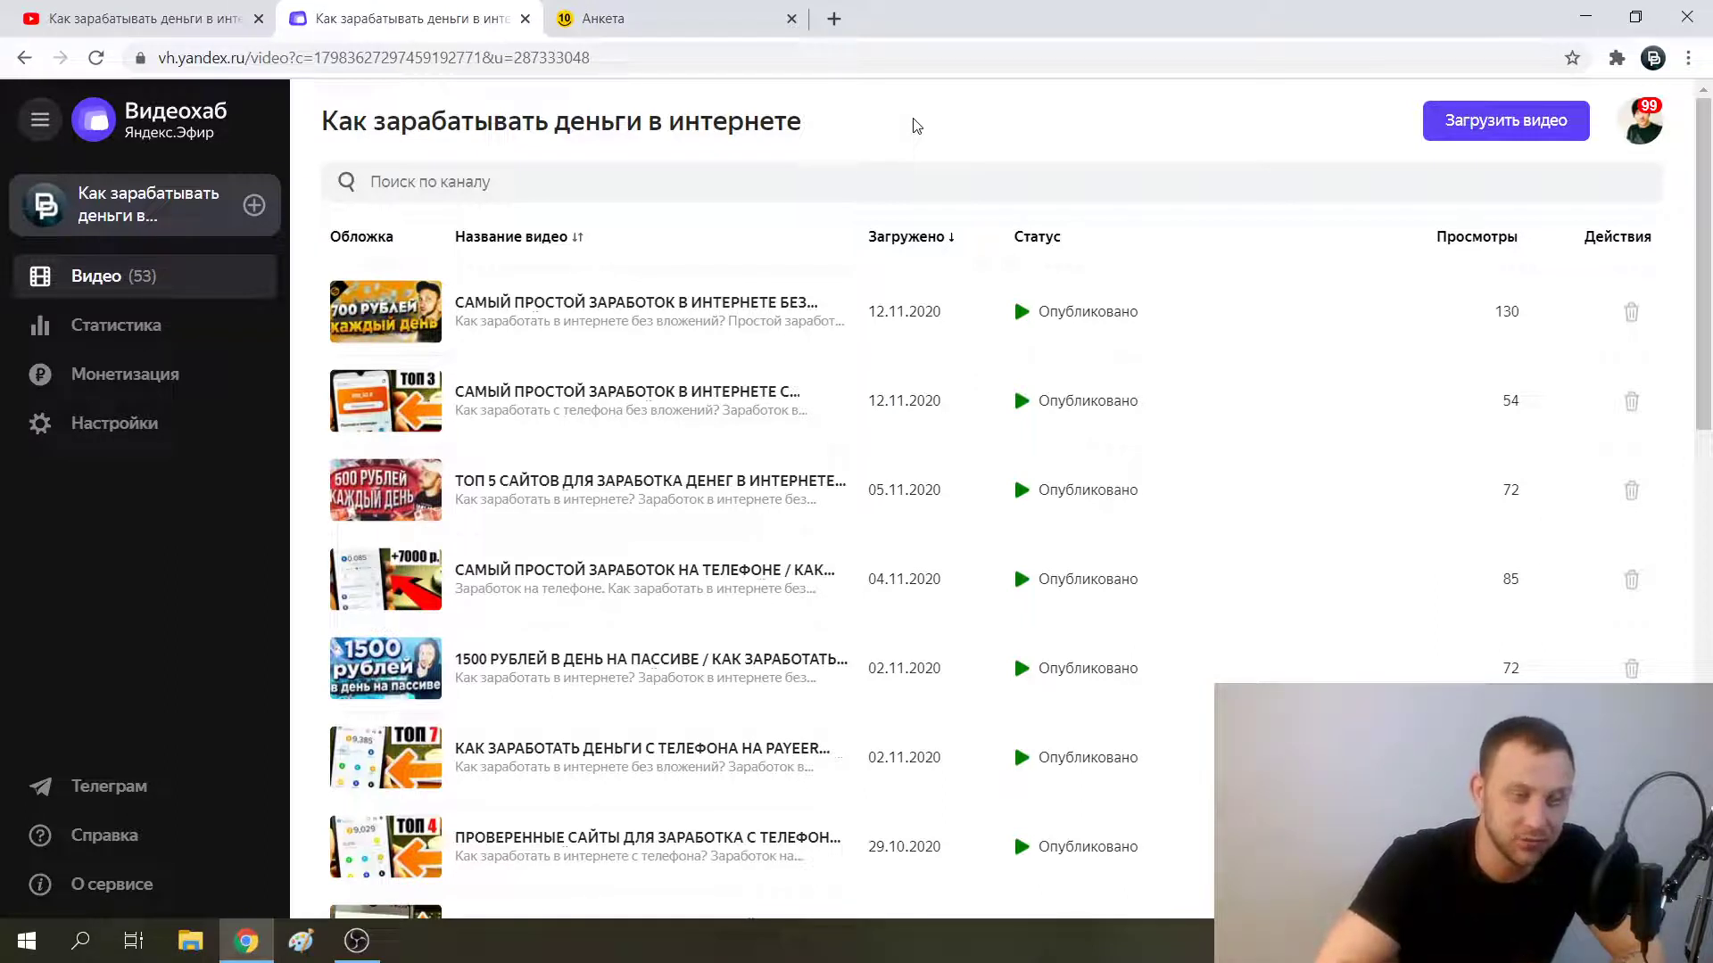
left_click(742, 20)
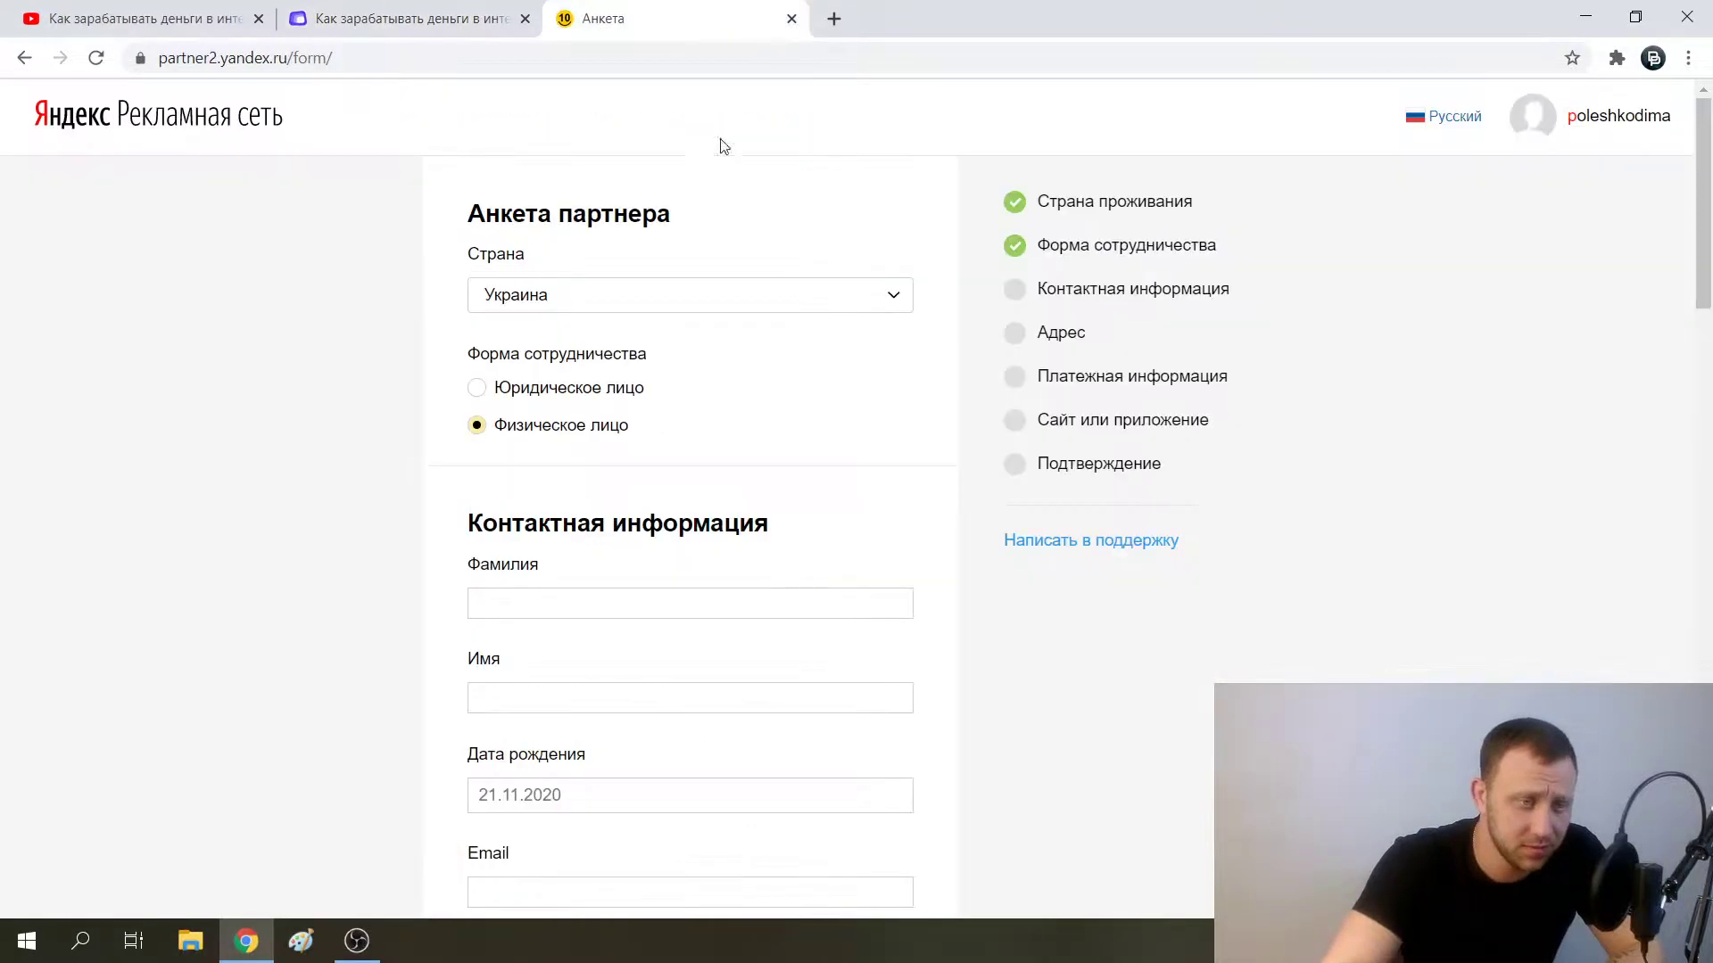
left_click(791, 19)
left_click(791, 19)
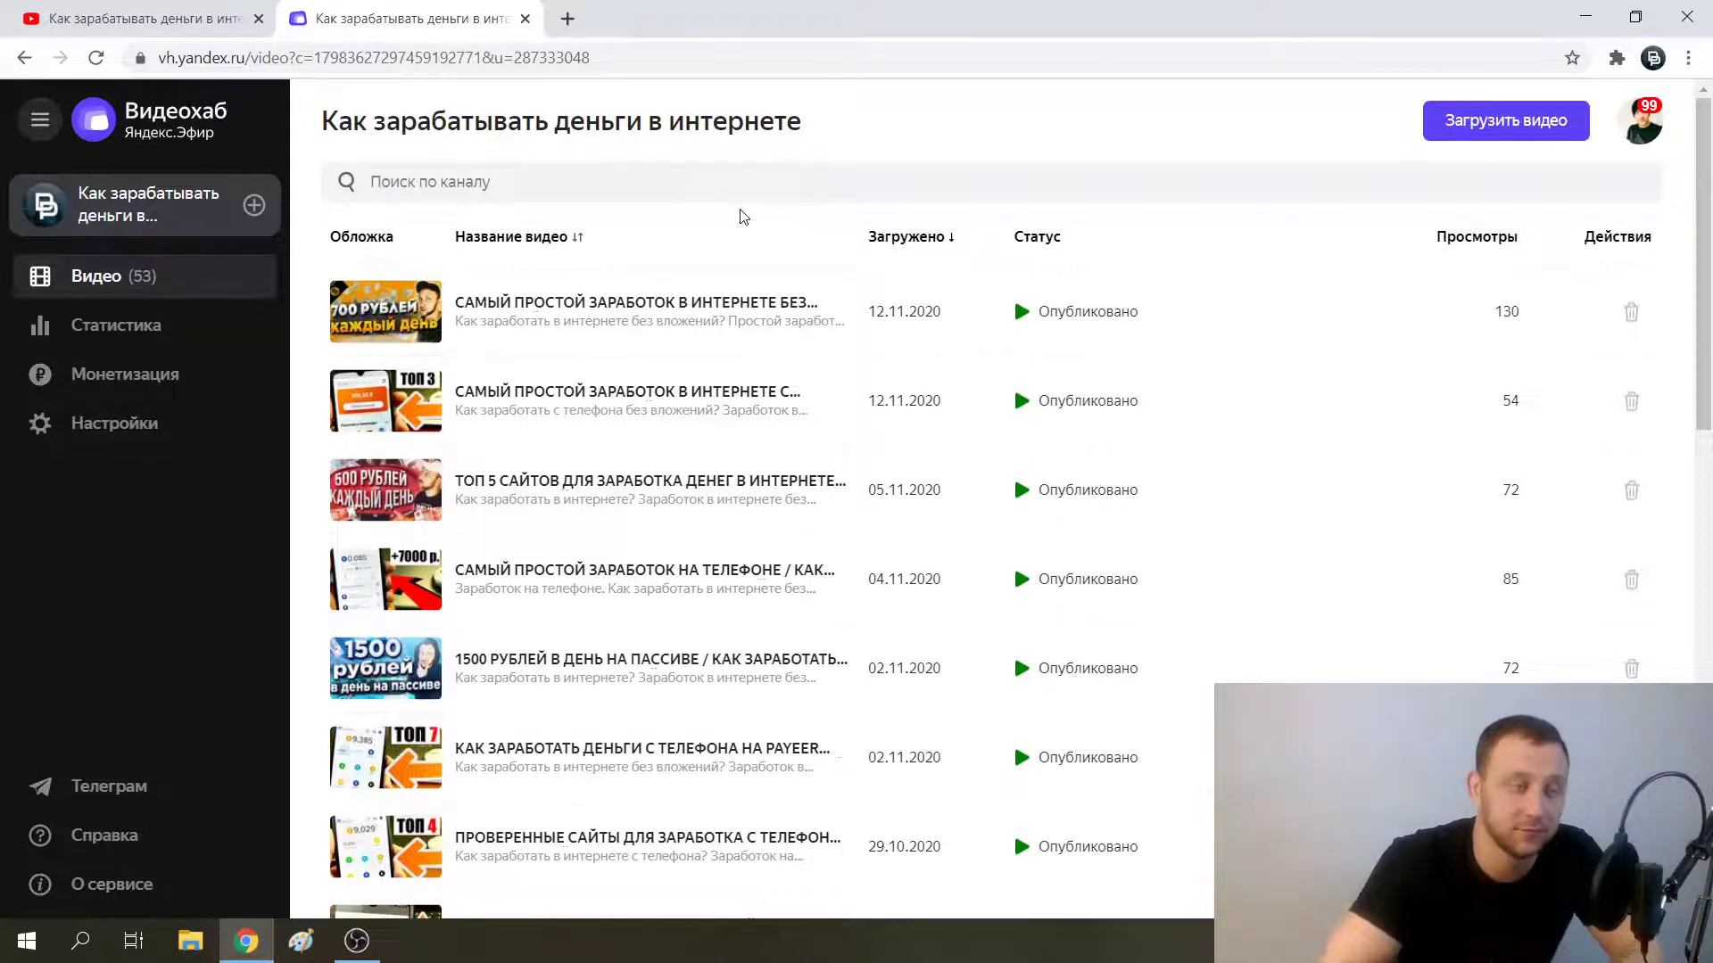
- Switch to the YouTube channel and look over its uploaded videos
left_click(140, 14)
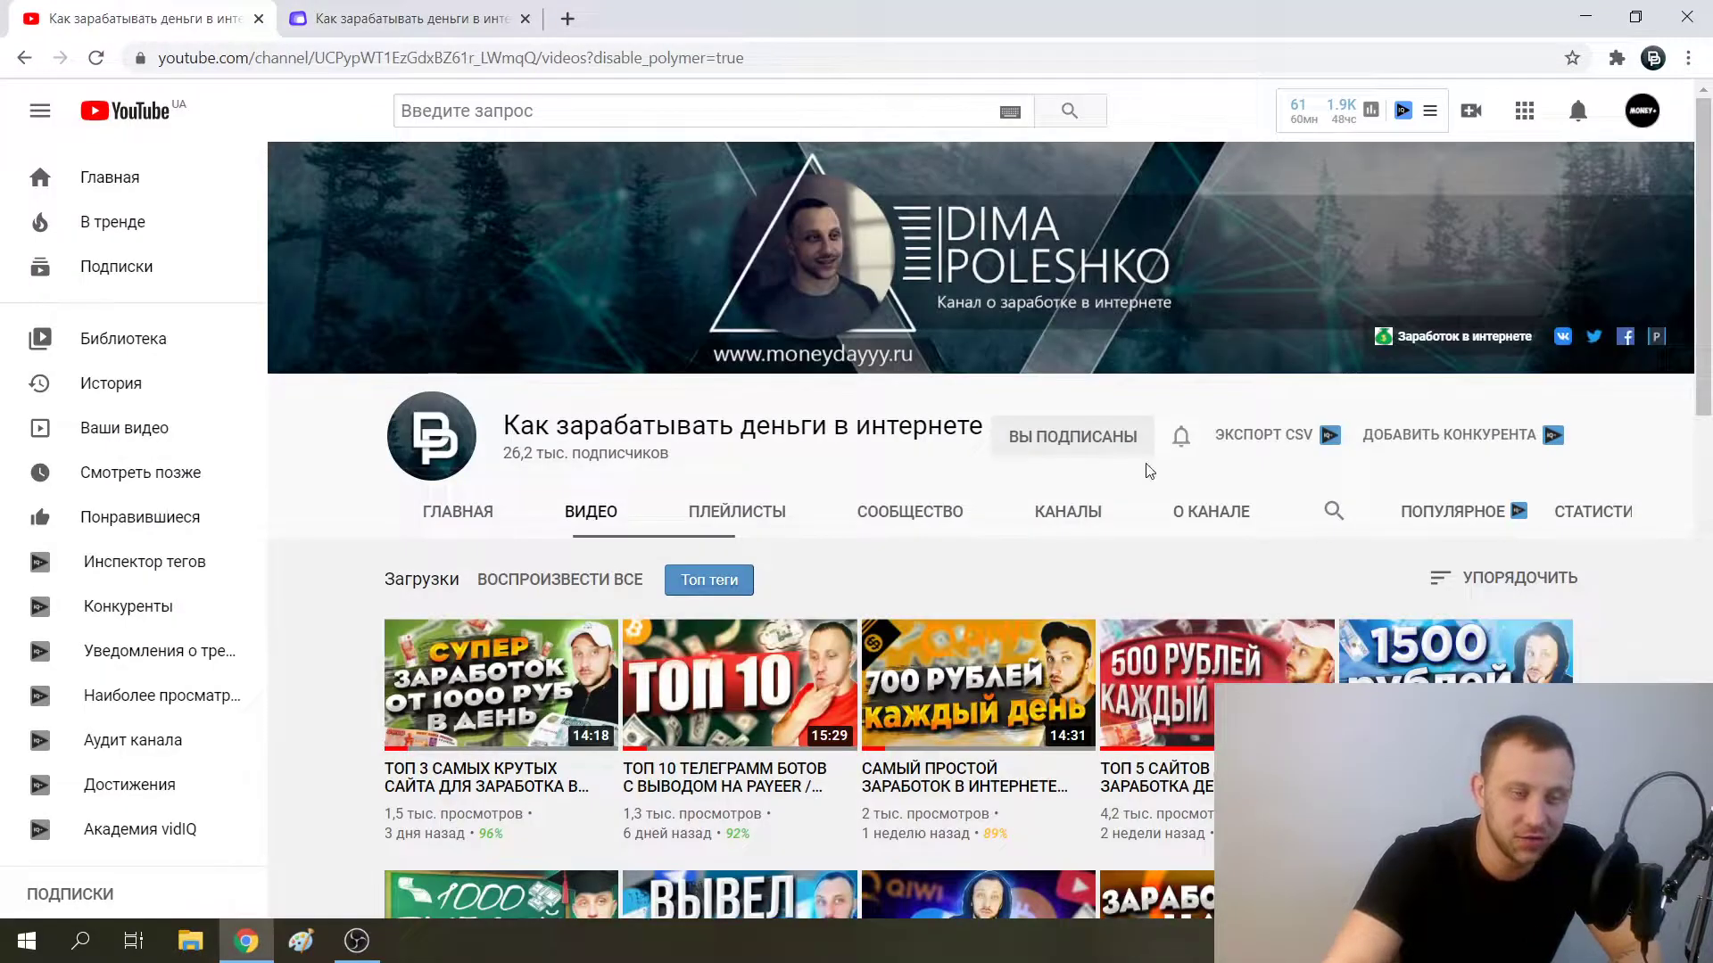
scroll(1178, 429, "down", 5)
scroll(1182, 481, "up", 5)
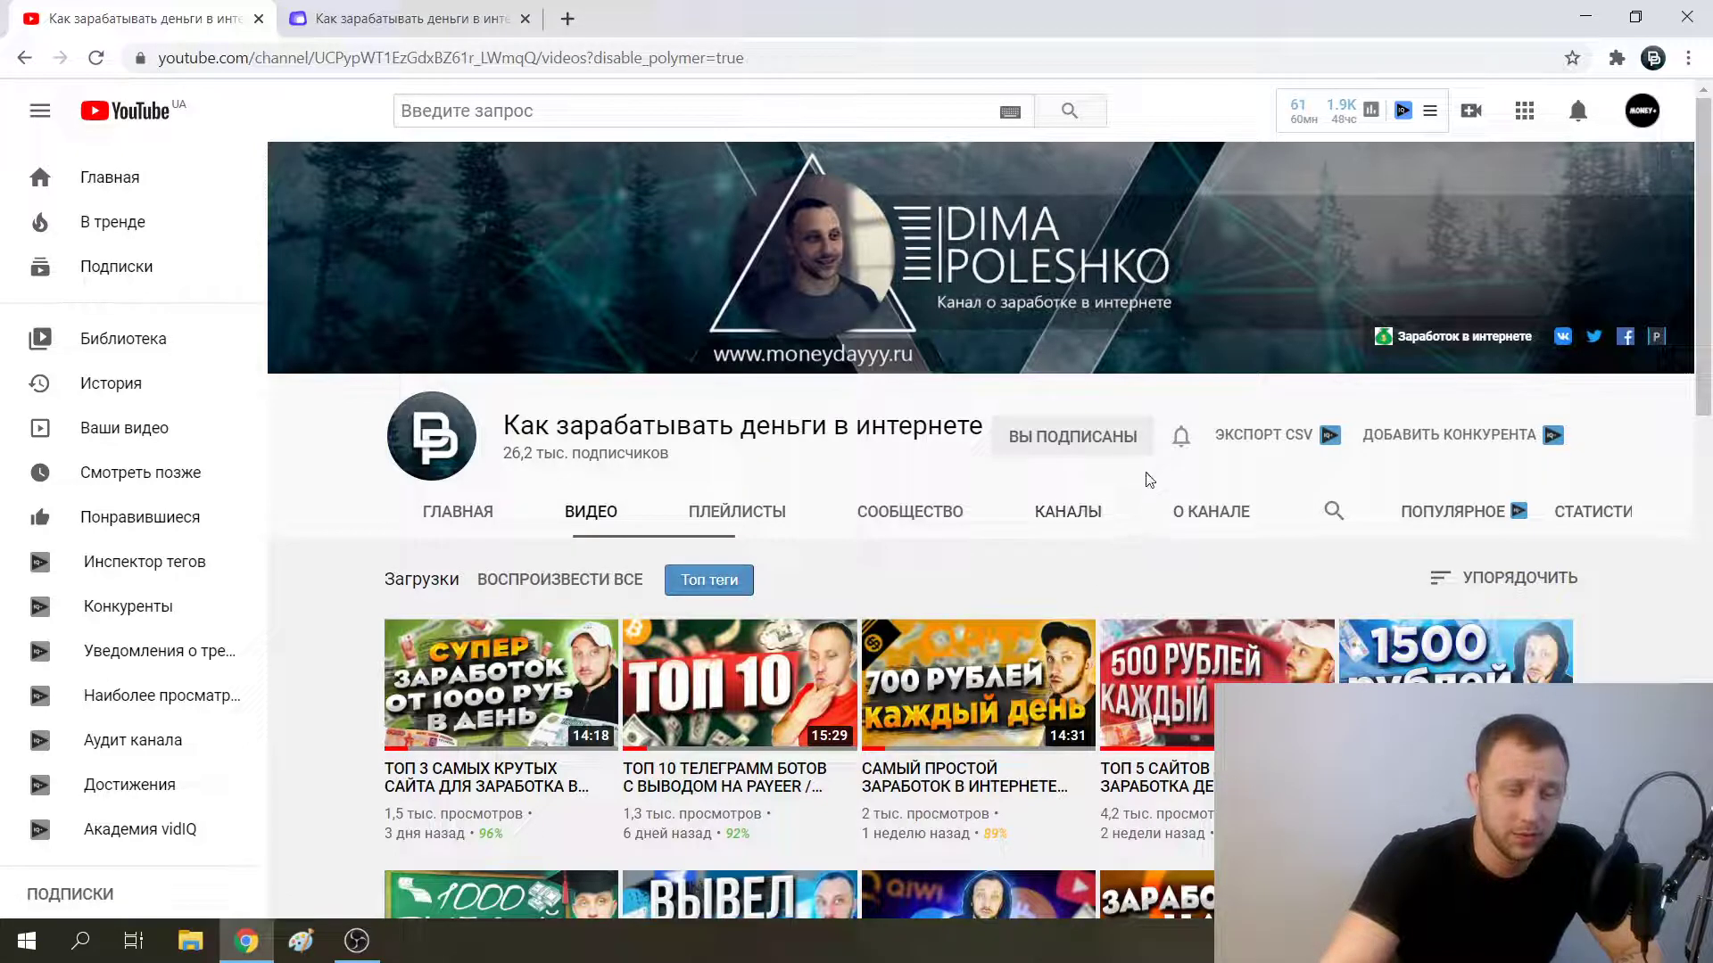
- Review the Яндекс.Эфир channel's monetization page in Видеохаб once more, and return to the YouTube channel's video page
left_click(355, 7)
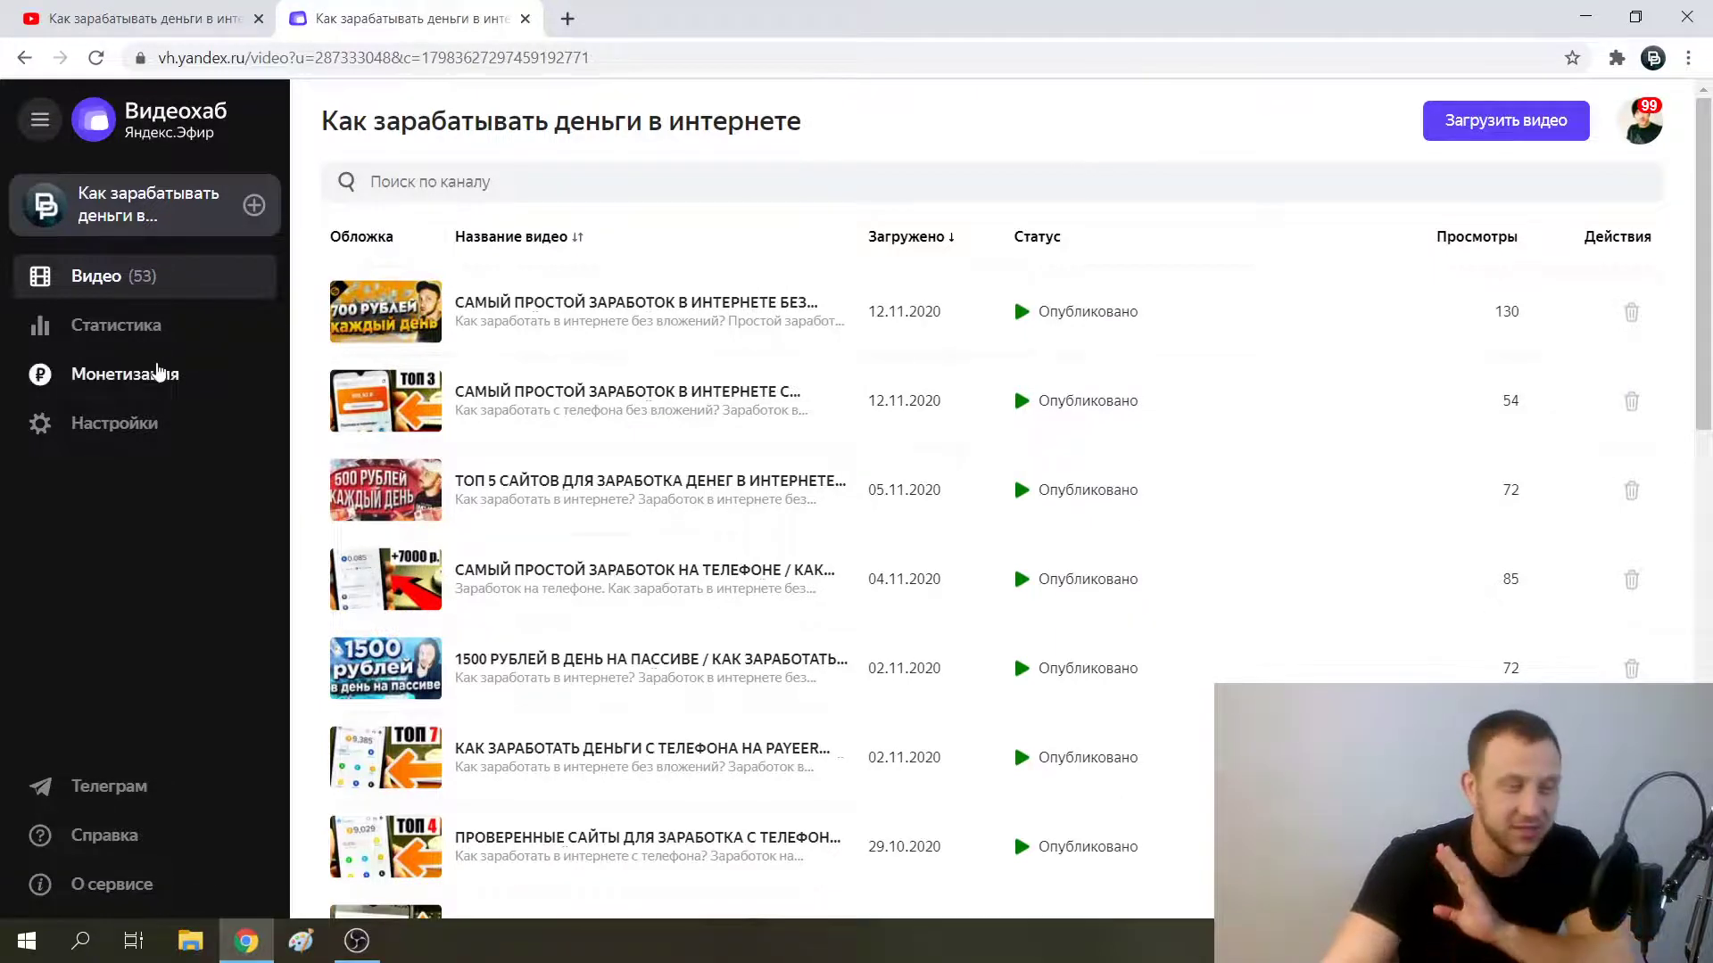
left_click(267, 374)
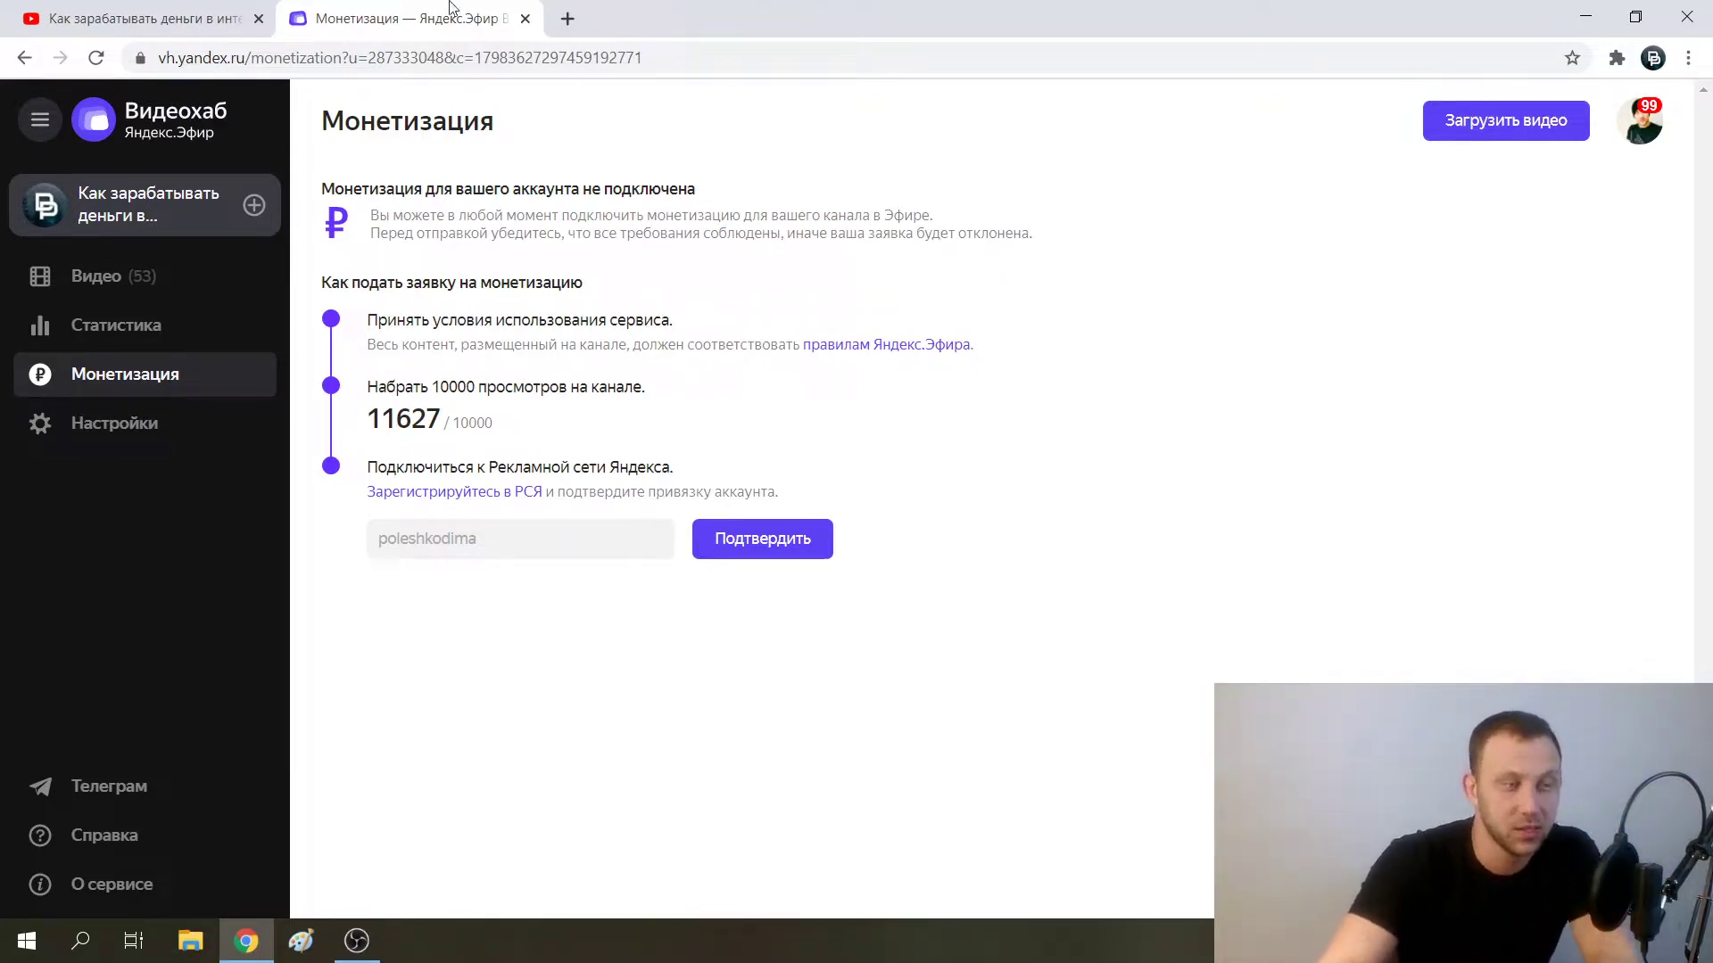
left_click(75, 12)
mouse_move(1229, 642)
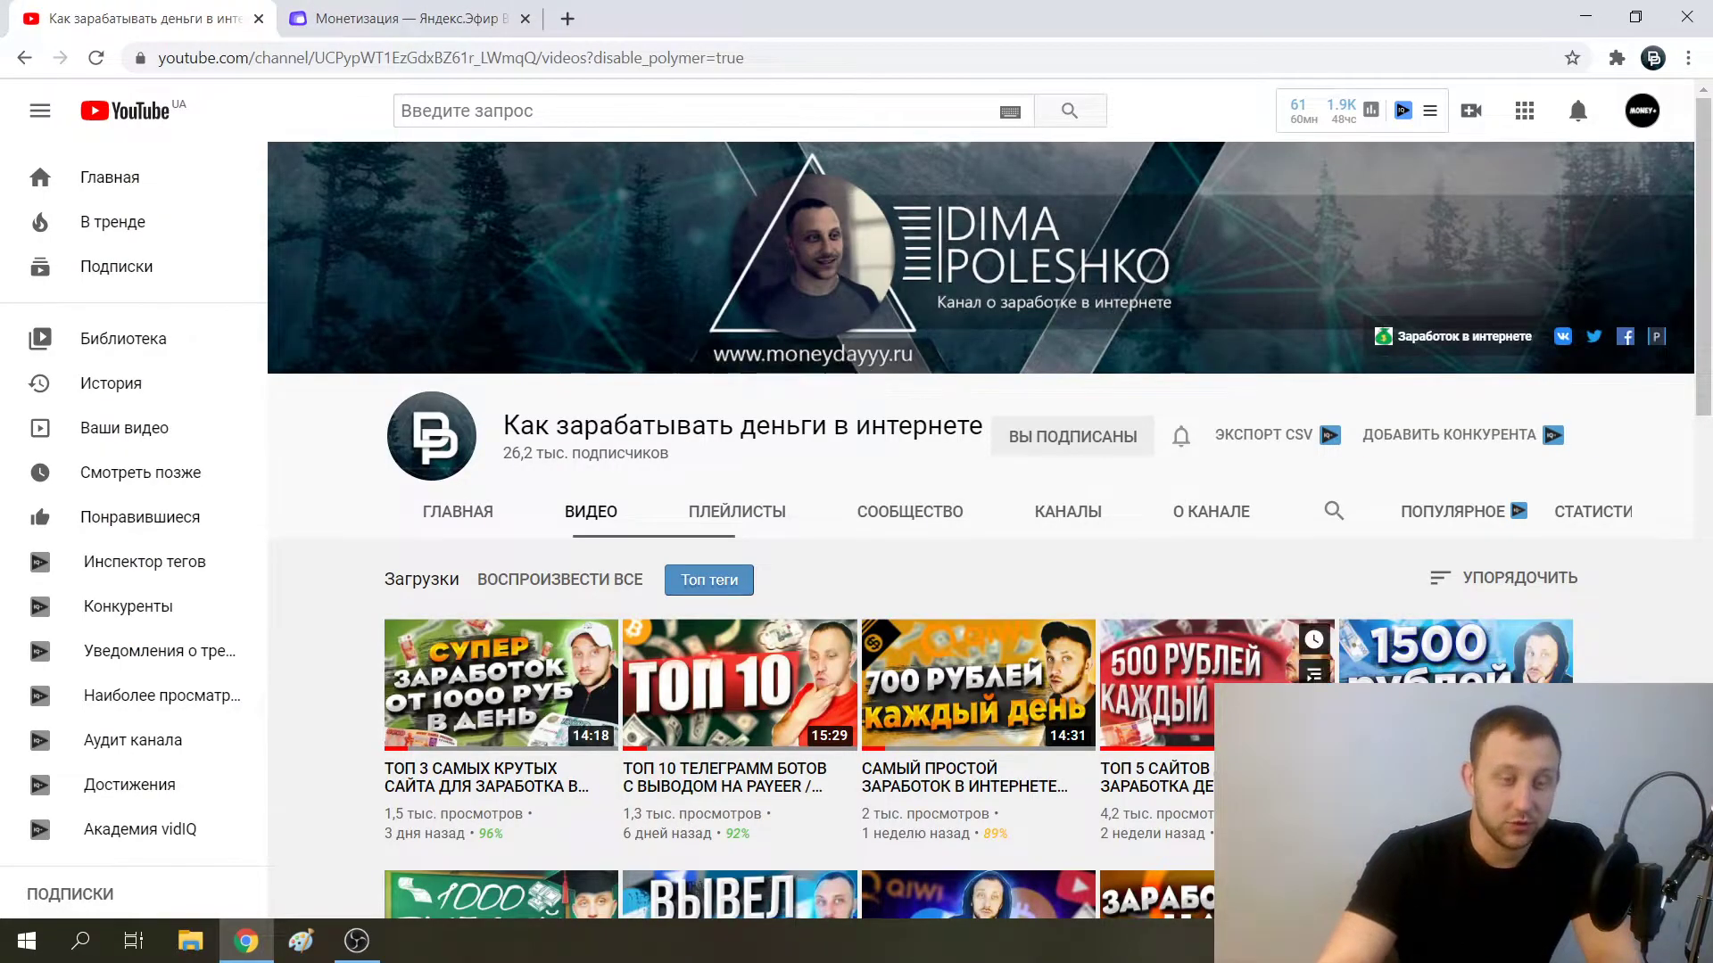